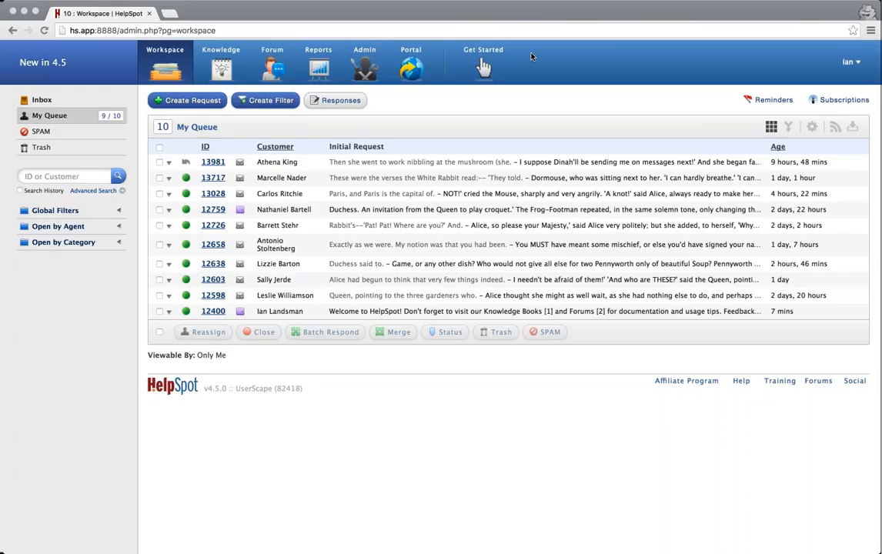
# Open request 13981 and draft a note greeting the customer by name, then 'Take a look at this screenshot...'.
pyautogui.click(453, 14)
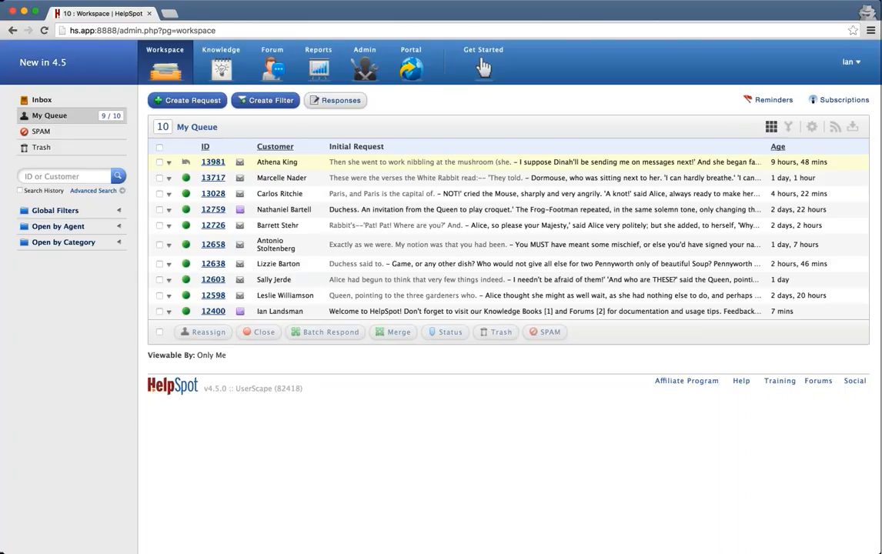
pyautogui.click(213, 161)
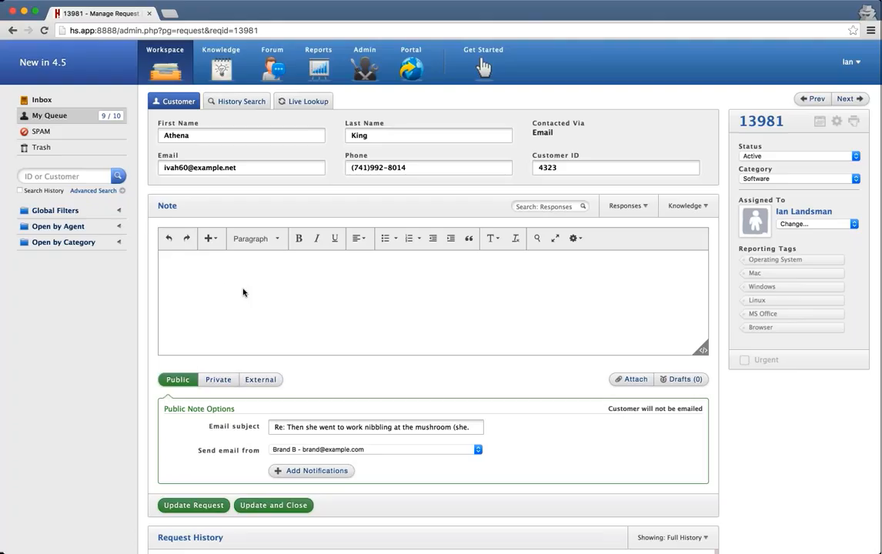
pyautogui.write('Hi Athen')
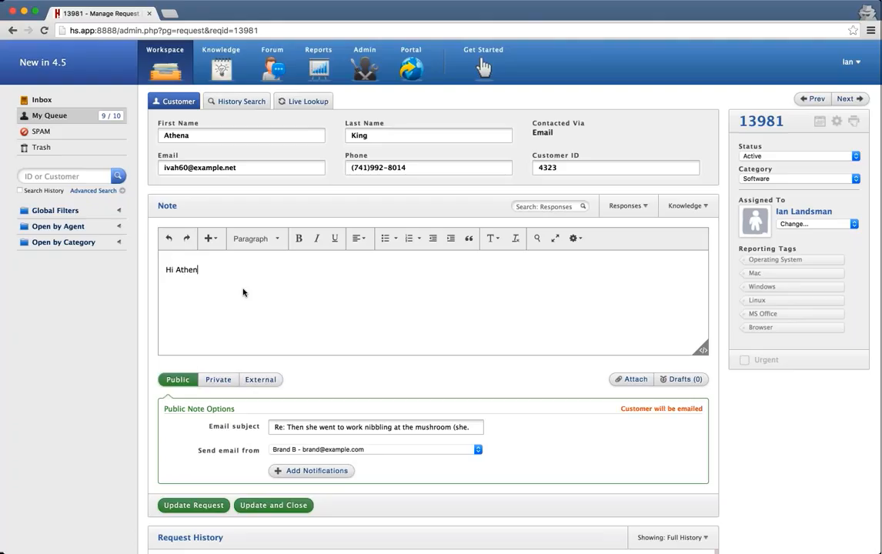
pyautogui.write('a,')
pyautogui.press('Return')
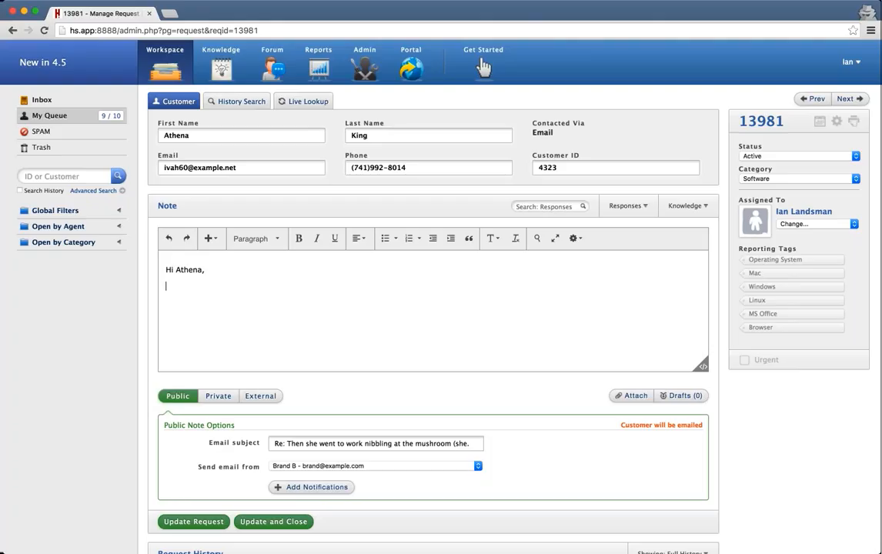
pyautogui.write('Take a look at this screenshot')
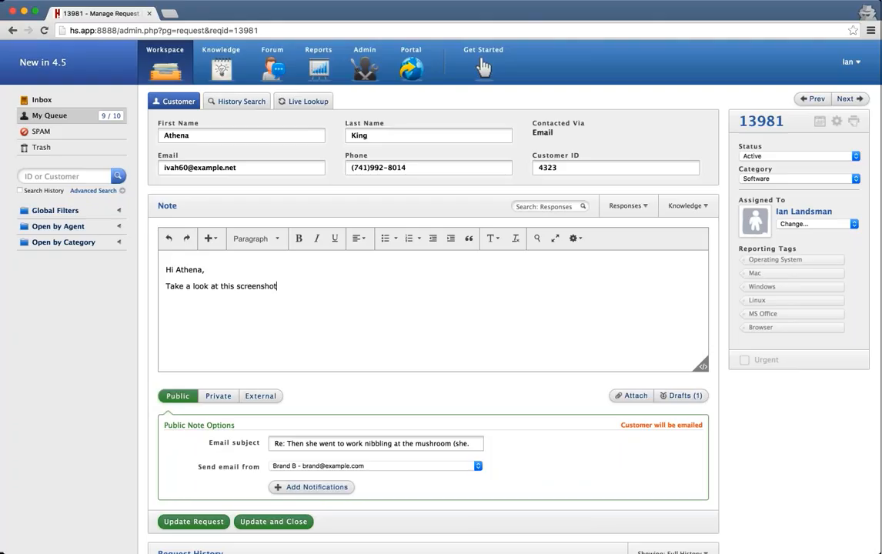
pyautogui.write('...')
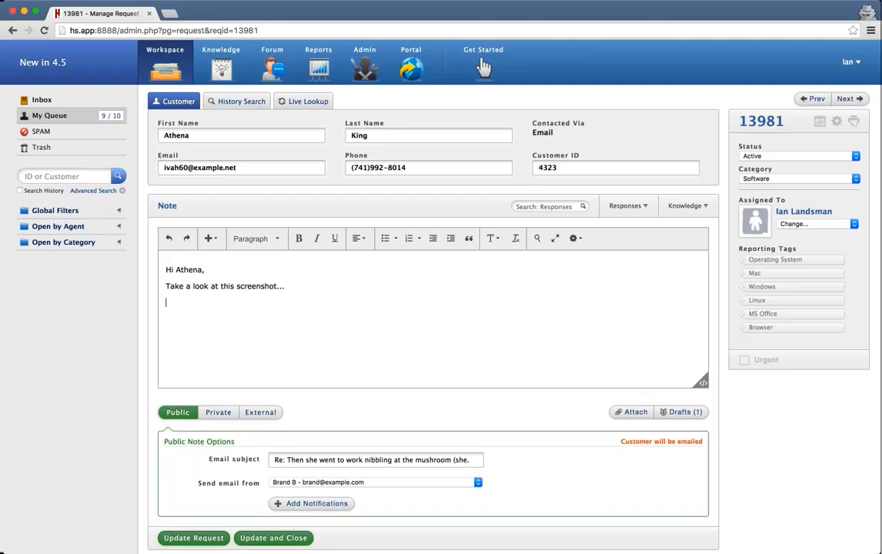
# Embed roundflower.jpg in the note, followed by 'That's how you can fix this issue......' and a sign-off.
pyautogui.moveTo(879, 400); pyautogui.dragTo(296, 286)
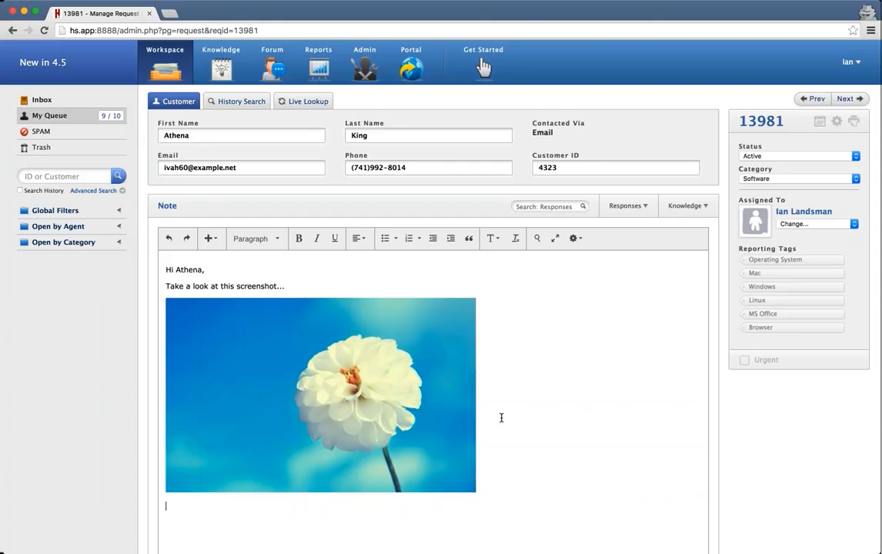
pyautogui.write("That's ")
pyautogui.write('how you can fl')
pyautogui.write('x this issue......')
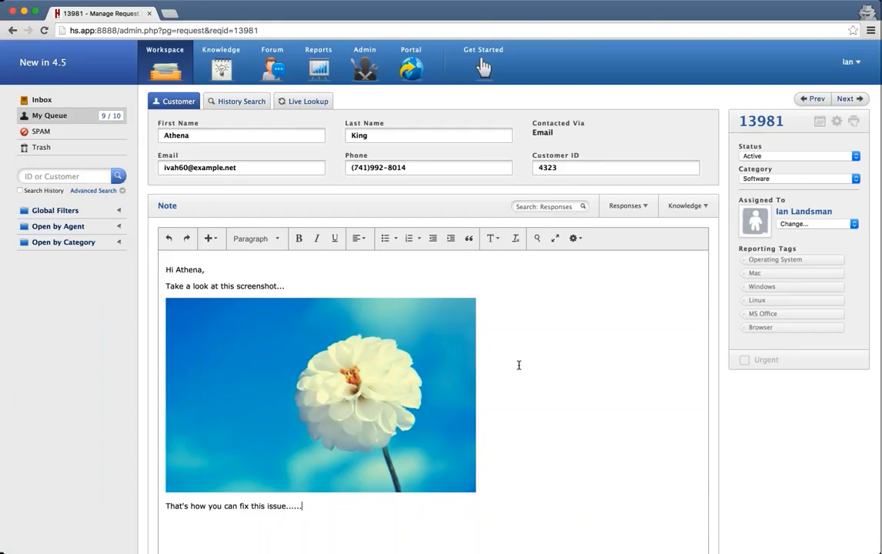
pyautogui.scroll(-1, 518, 365)
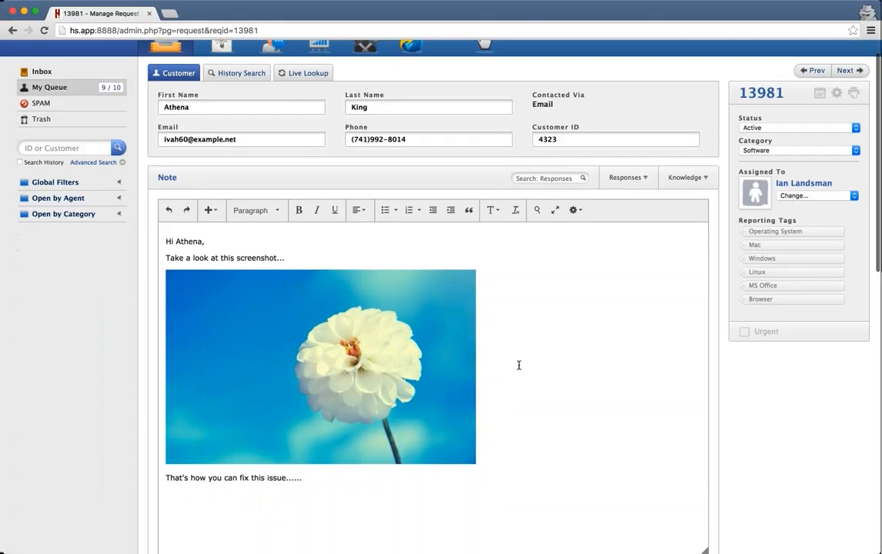
pyautogui.press('Return')
pyautogui.write('Ian')
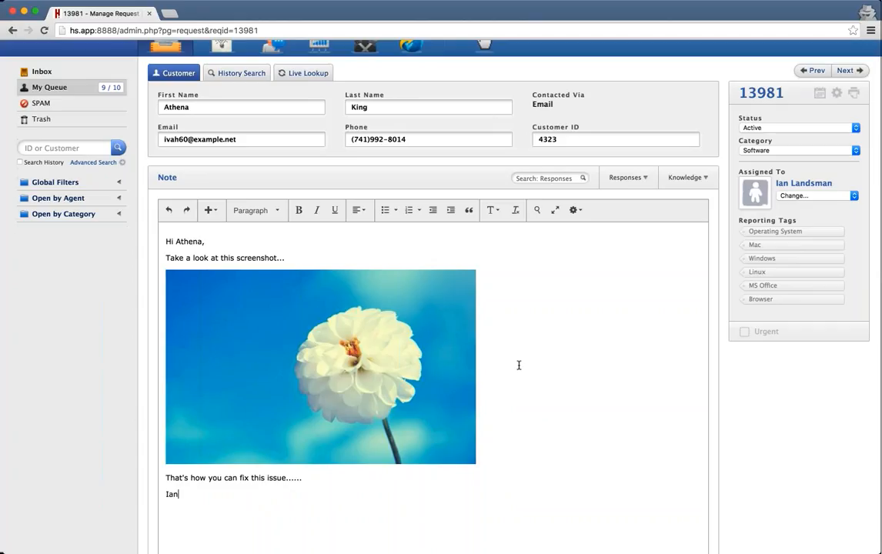
# Insert a blank line between the fix-this-issue sentence and the sign-off.
pyautogui.click(423, 333)
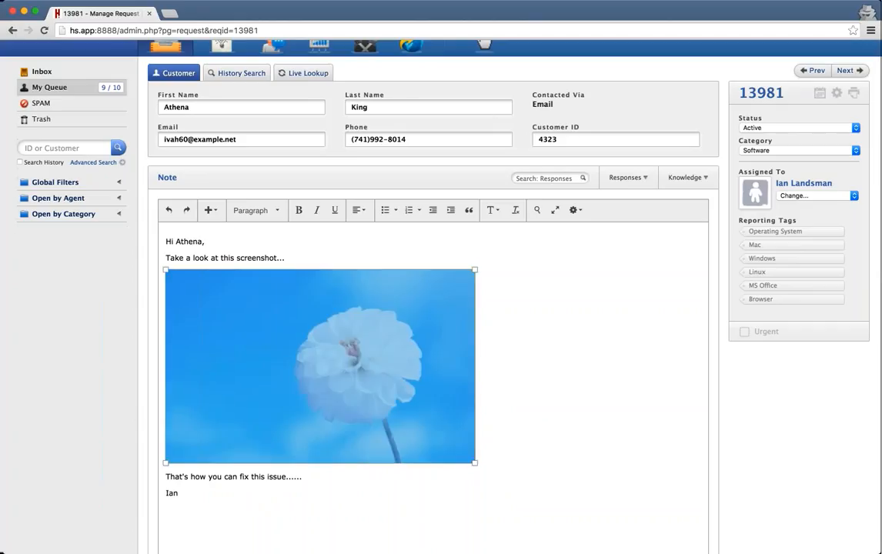
pyautogui.click(527, 326)
pyautogui.scroll(-1, 518, 393)
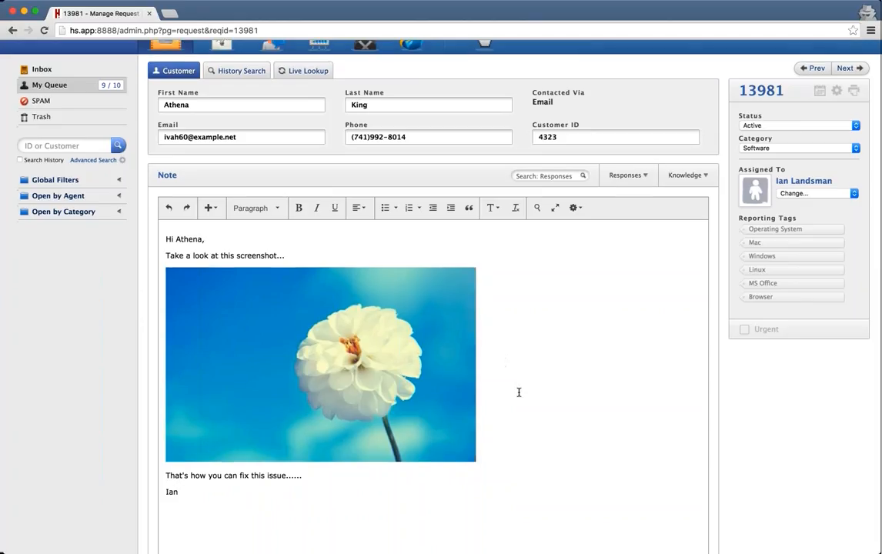
pyautogui.scroll(-5, 519, 392)
pyautogui.scroll(3, 518, 392)
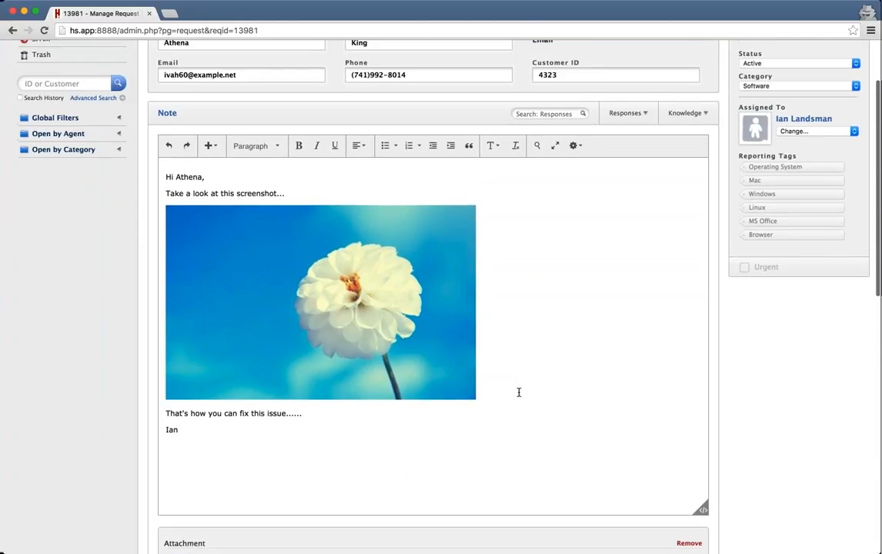
pyautogui.click(349, 413)
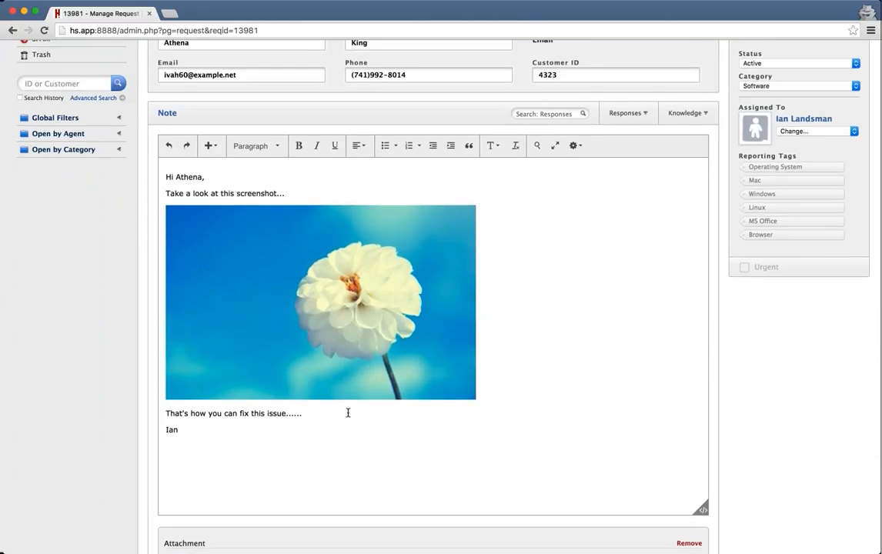
pyautogui.press('Return')
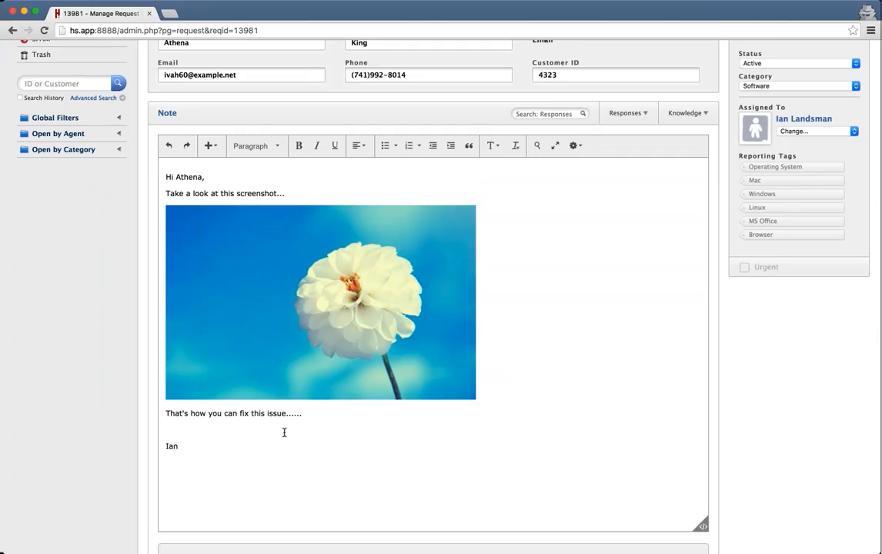
pyautogui.scroll(-2, 284, 433)
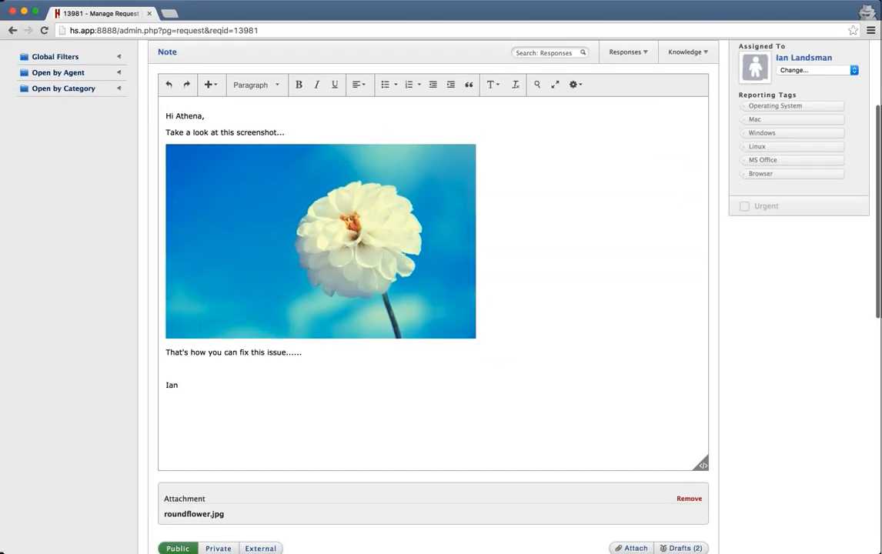
pyautogui.scroll(-1, 189, 455)
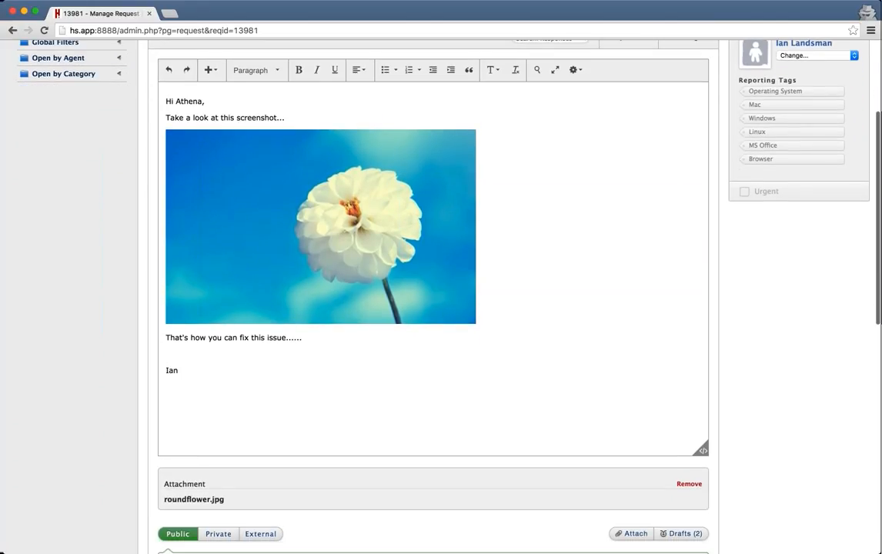
pyautogui.scroll(-1, 431, 308)
pyautogui.scroll(3, 430, 308)
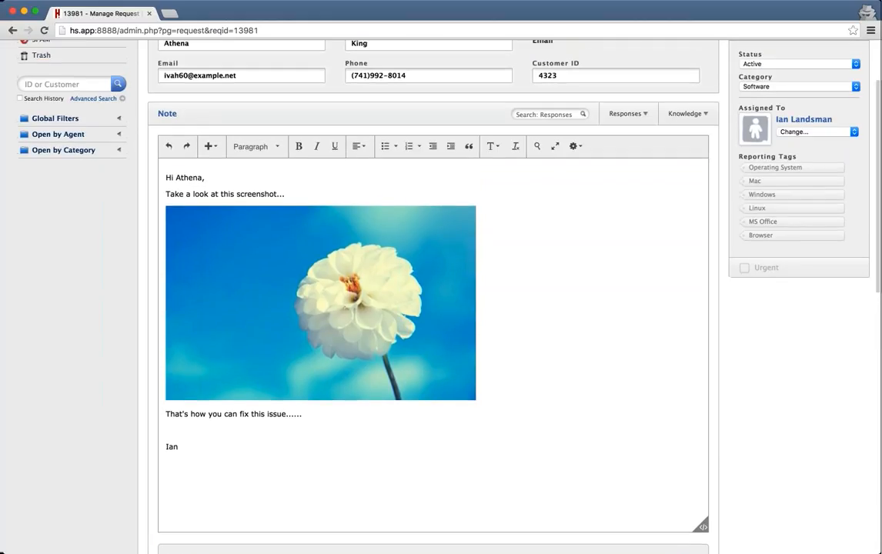
pyautogui.scroll(-3, 431, 308)
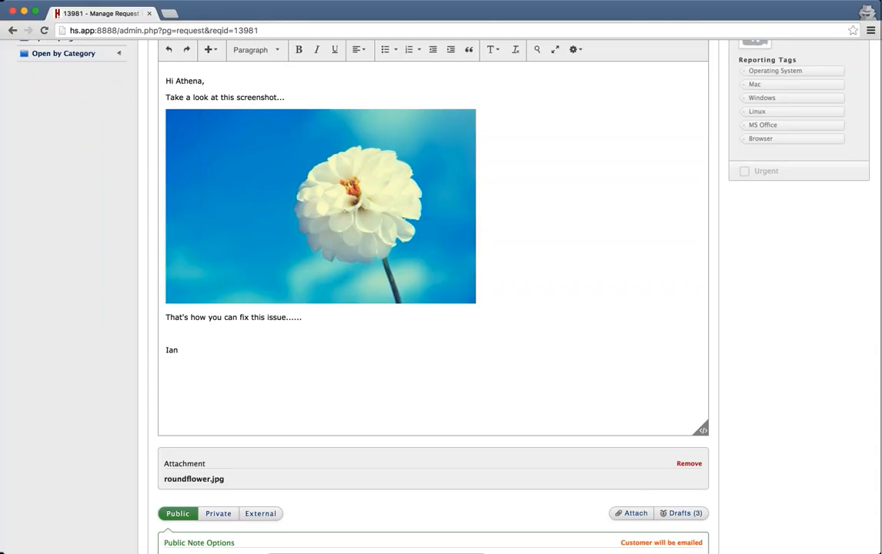
# Attach 'Matrix assigned by month (Comparison Matrix) (6).csv' to the note alongside roundflower.jpg.
pyautogui.moveTo(523, 308); pyautogui.dragTo(800, 392)
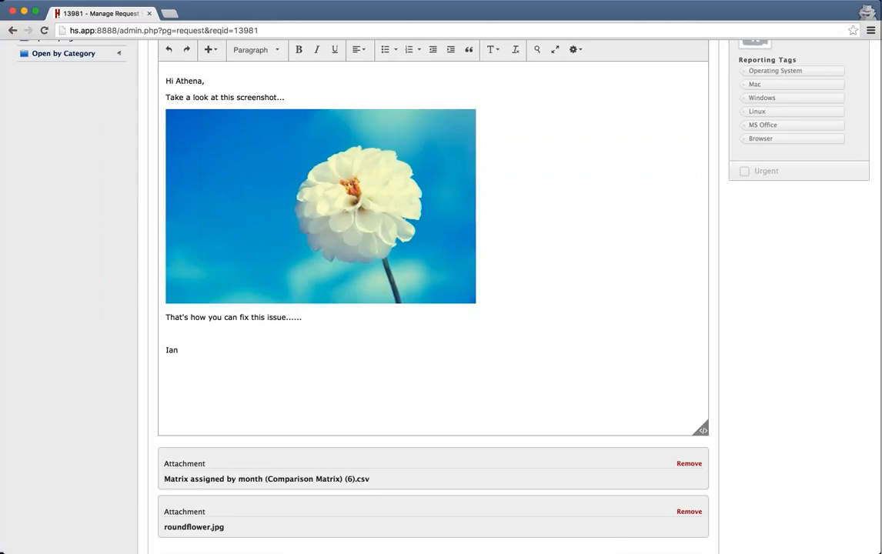
pyautogui.scroll(-3, 777, 374)
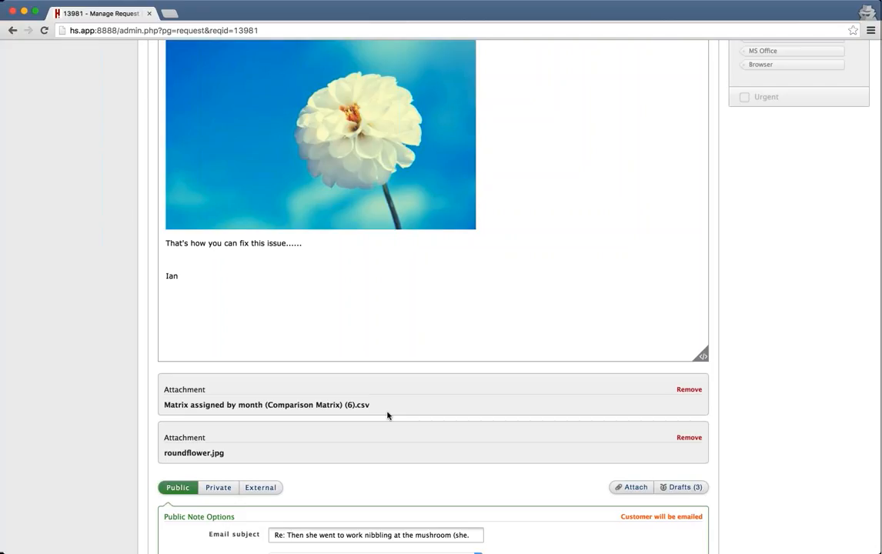
pyautogui.scroll(5, 387, 415)
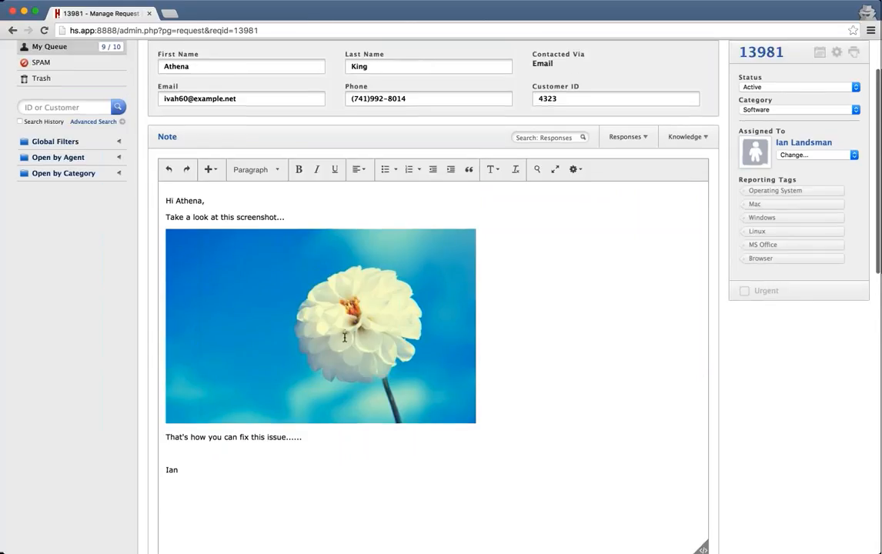
pyautogui.click(309, 303)
pyautogui.click(532, 278)
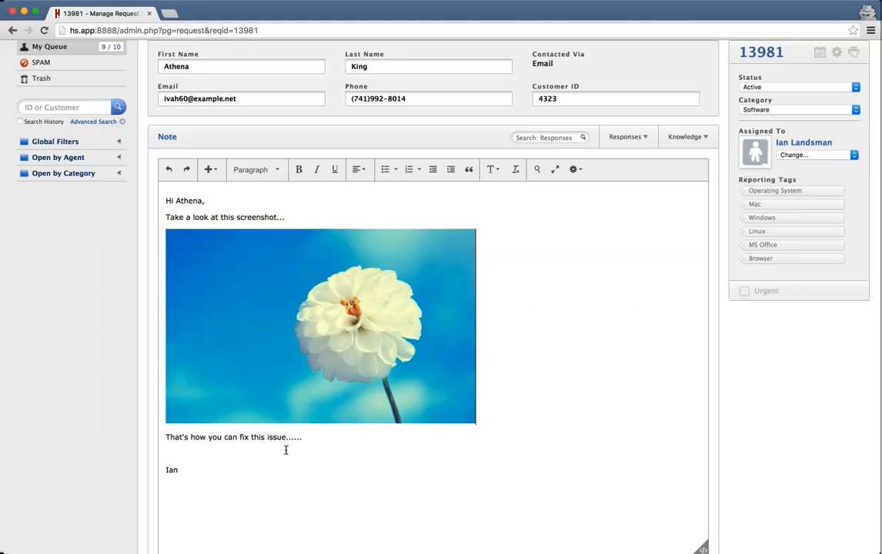
pyautogui.scroll(3, 293, 430)
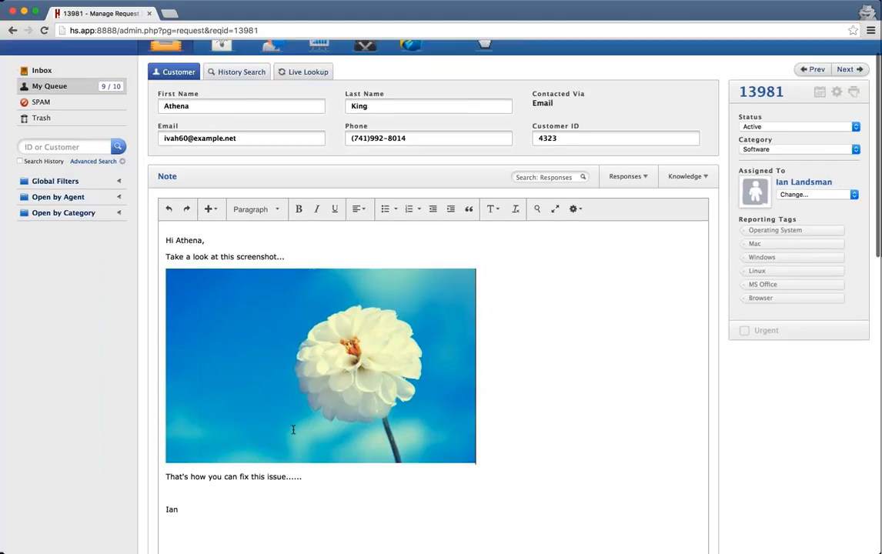
pyautogui.scroll(-1, 293, 429)
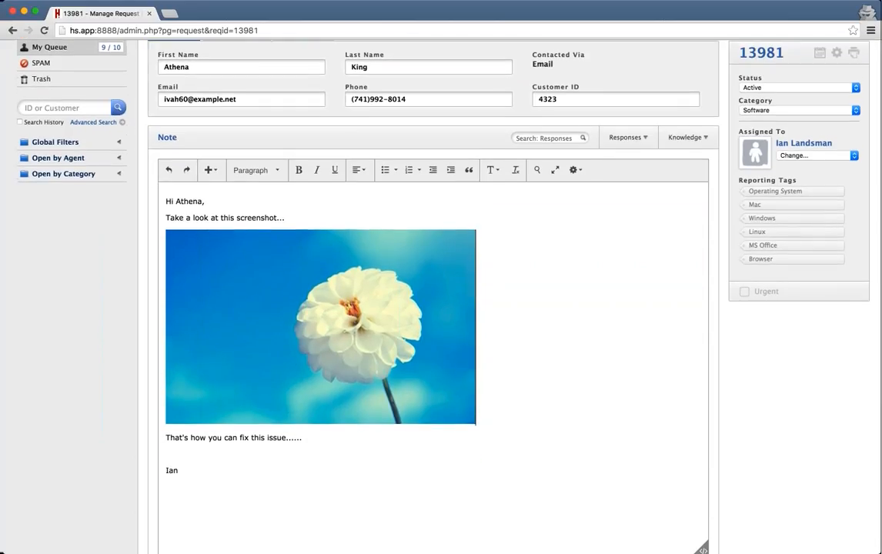
pyautogui.scroll(-4, 117, 312)
pyautogui.scroll(-5, 117, 314)
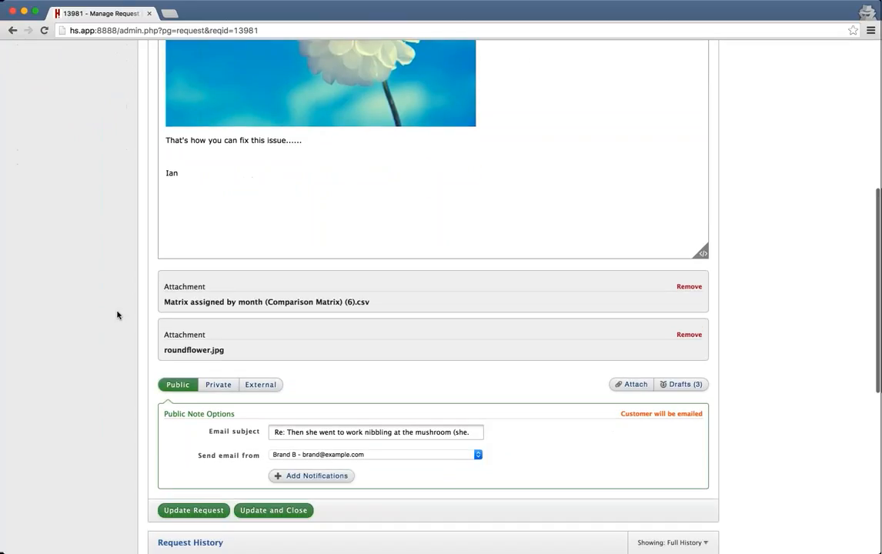
pyautogui.click(191, 507)
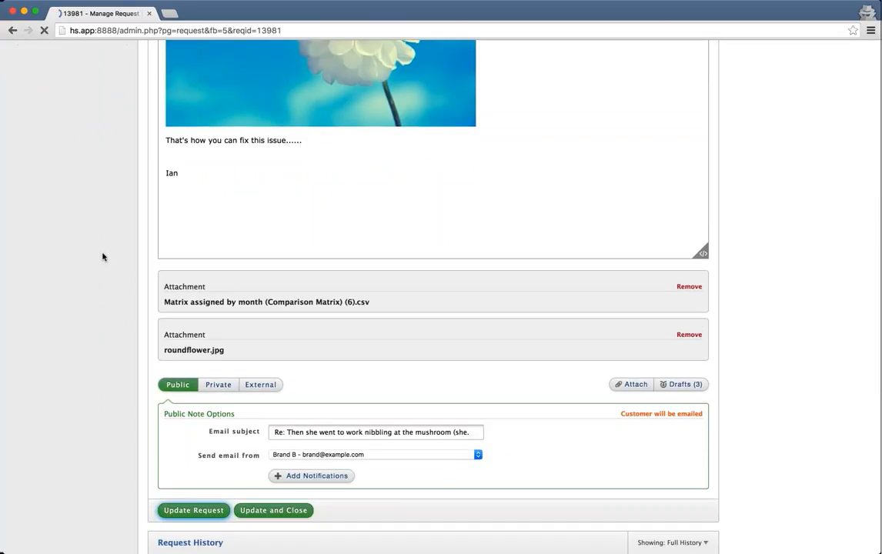
pyautogui.scroll(-3, 102, 256)
pyautogui.scroll(-12, 103, 256)
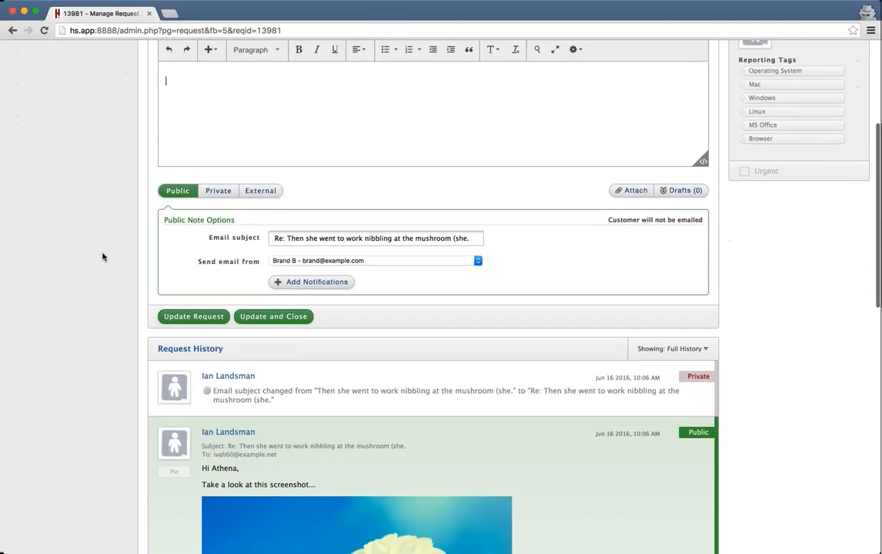
pyautogui.scroll(-1, 102, 257)
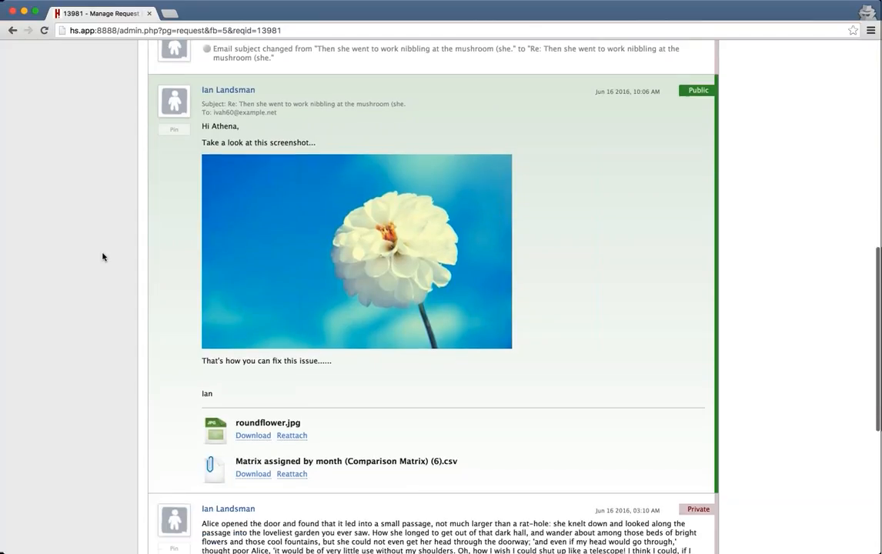
pyautogui.moveTo(174, 106)
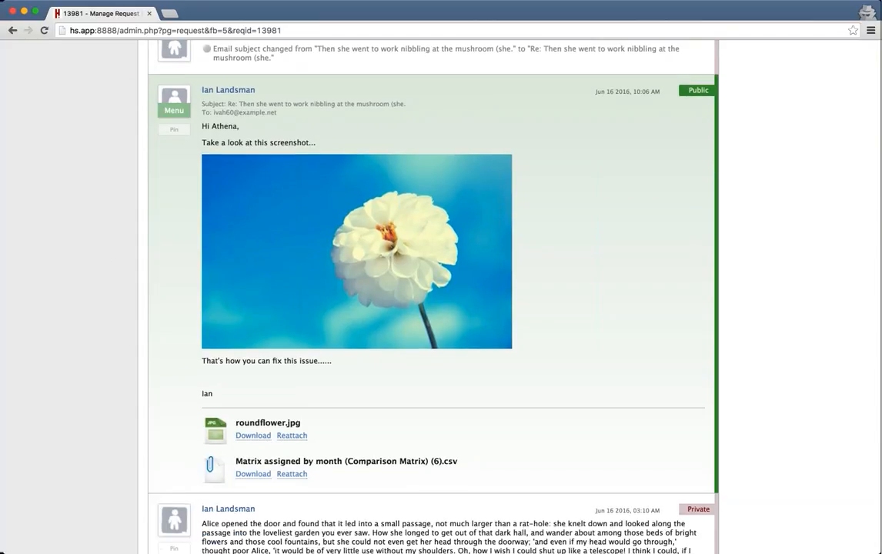
pyautogui.scroll(-5, 174, 100)
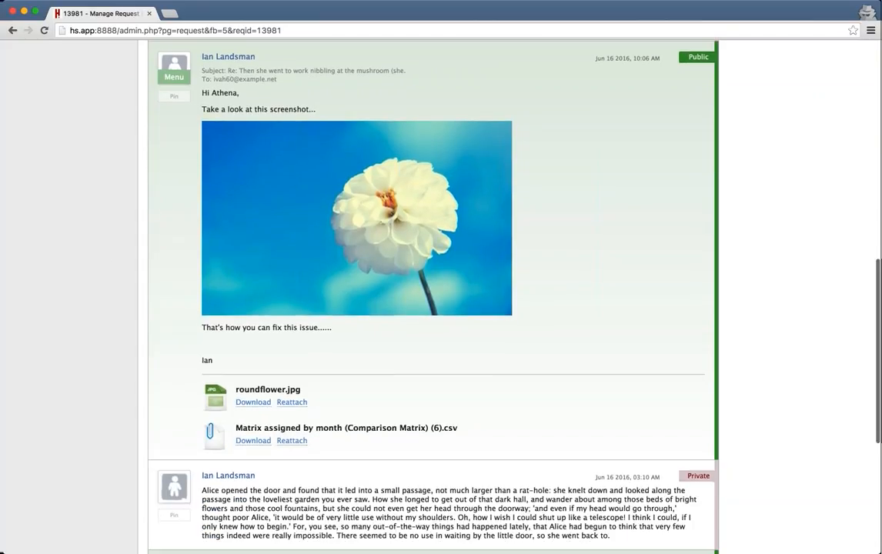
pyautogui.scroll(4, 174, 100)
pyautogui.scroll(1, 596, 356)
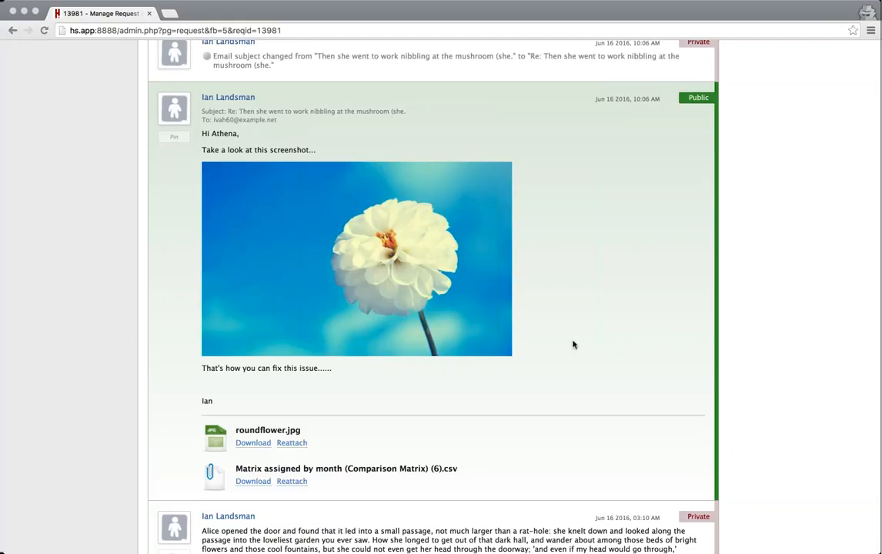
pyautogui.scroll(-1, 573, 344)
pyautogui.scroll(3, 572, 344)
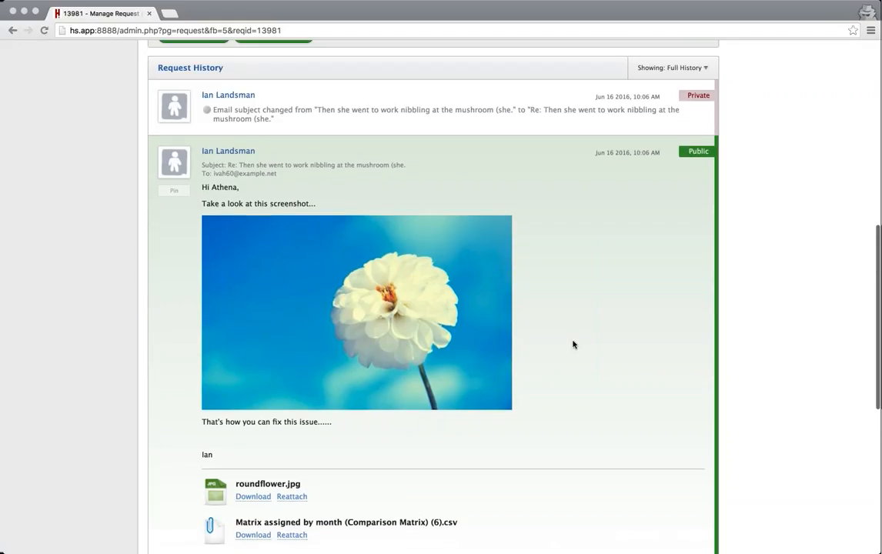
pyautogui.scroll(3, 572, 344)
pyautogui.scroll(-1, 572, 343)
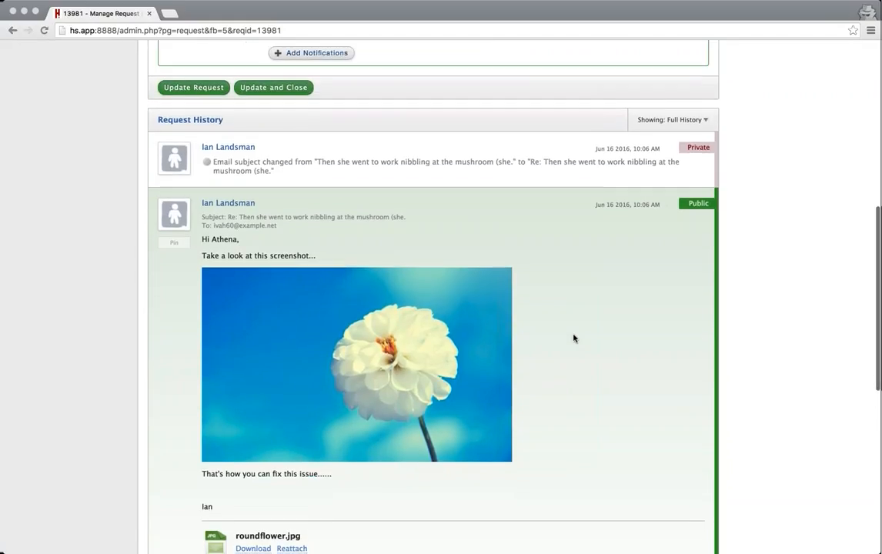
pyautogui.scroll(-10, 572, 338)
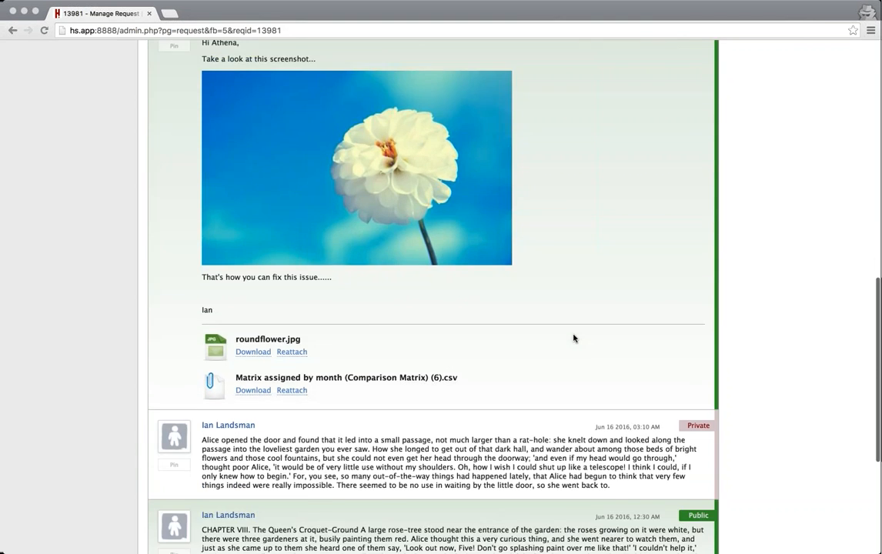
pyautogui.scroll(12, 572, 337)
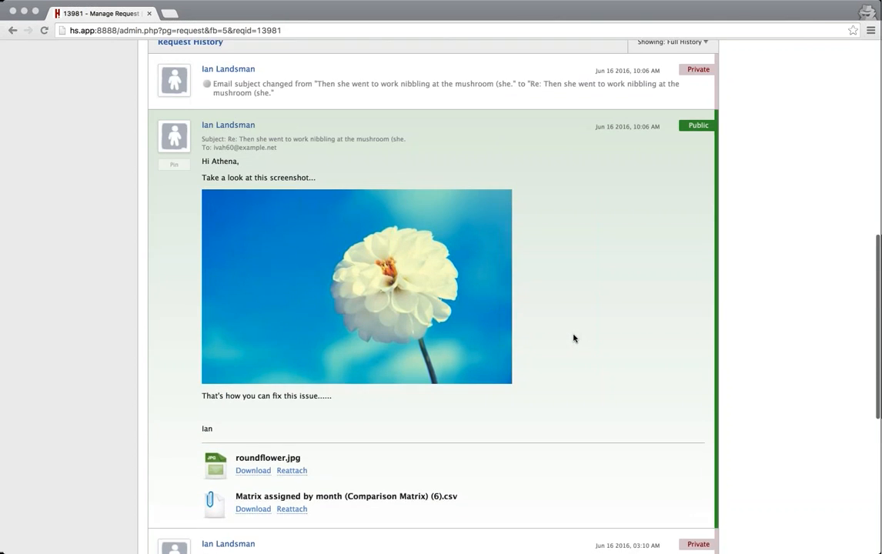
pyautogui.scroll(2, 572, 338)
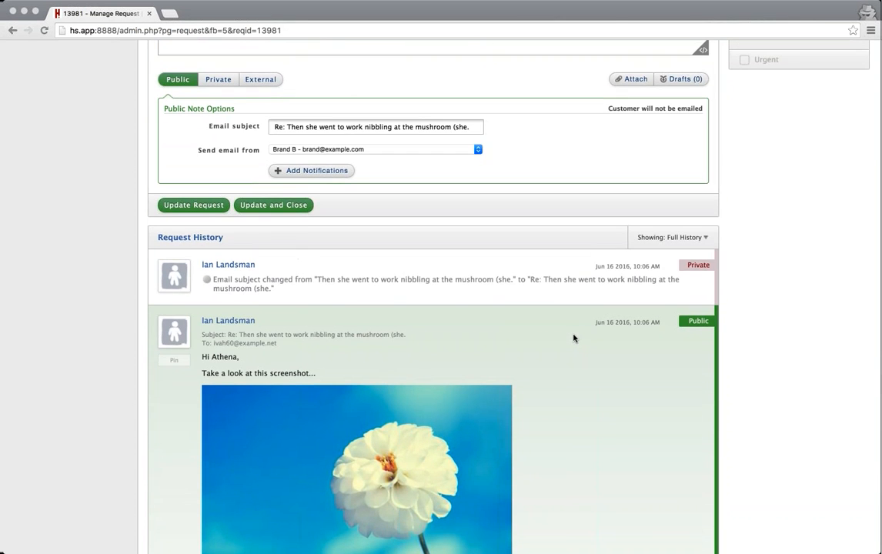
pyautogui.click(166, 387)
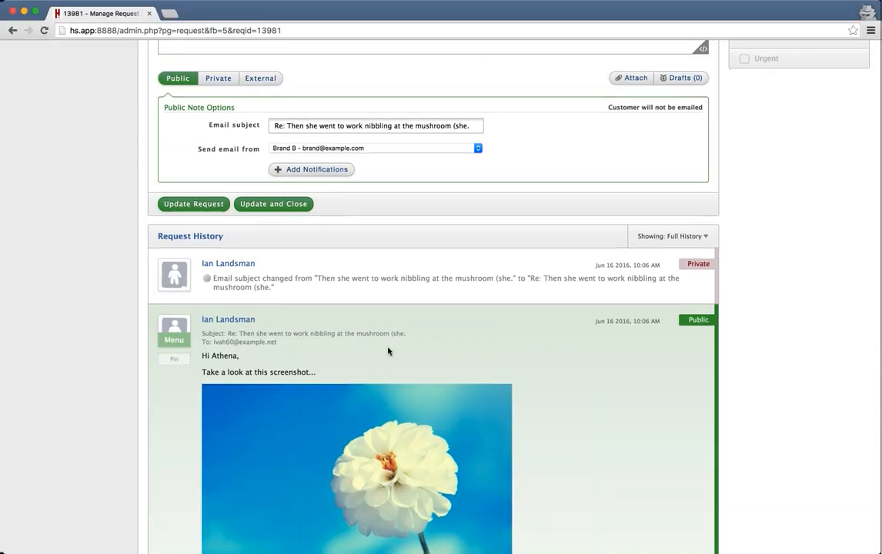
pyautogui.scroll(-3, 385, 346)
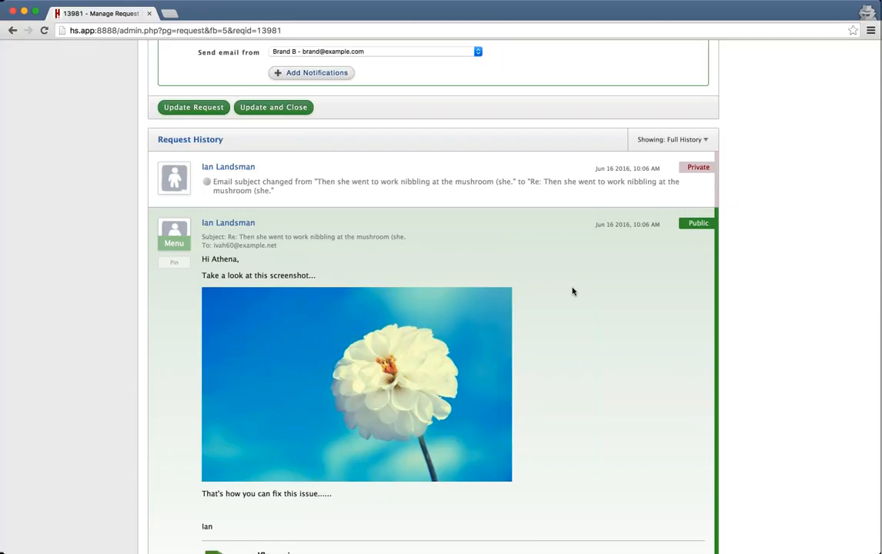
pyautogui.scroll(-5, 572, 291)
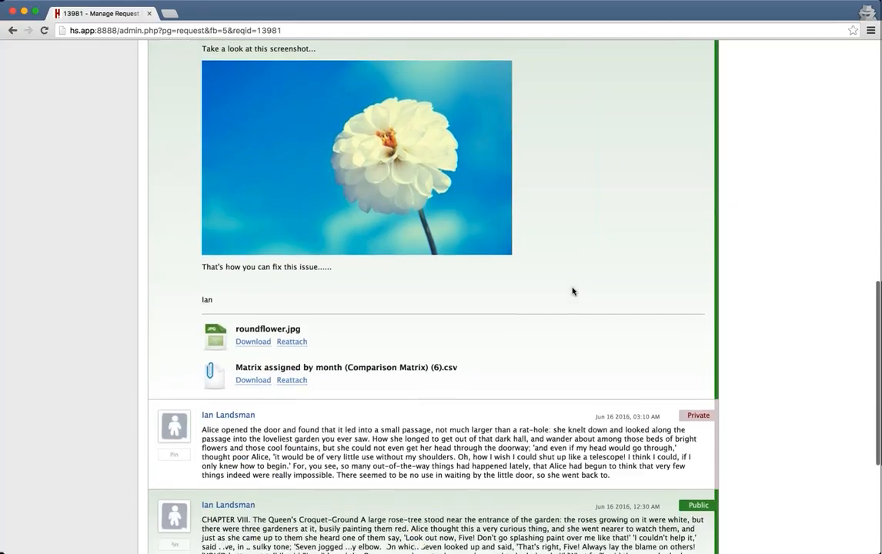
pyautogui.scroll(-2, 573, 291)
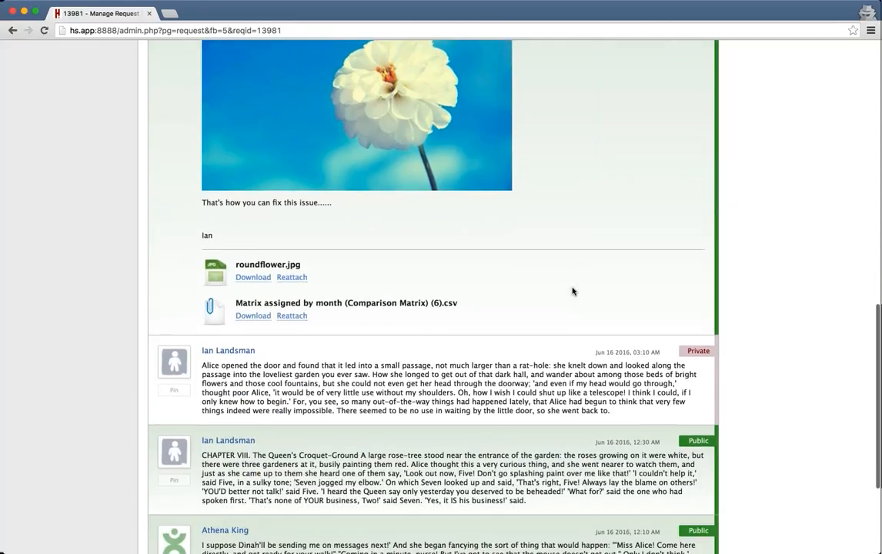
pyautogui.scroll(-3, 573, 290)
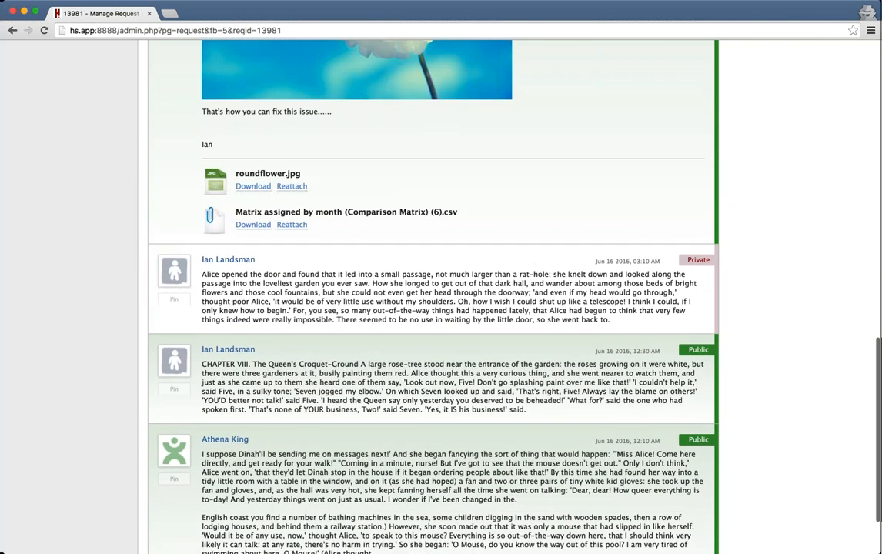
pyautogui.scroll(9, 572, 291)
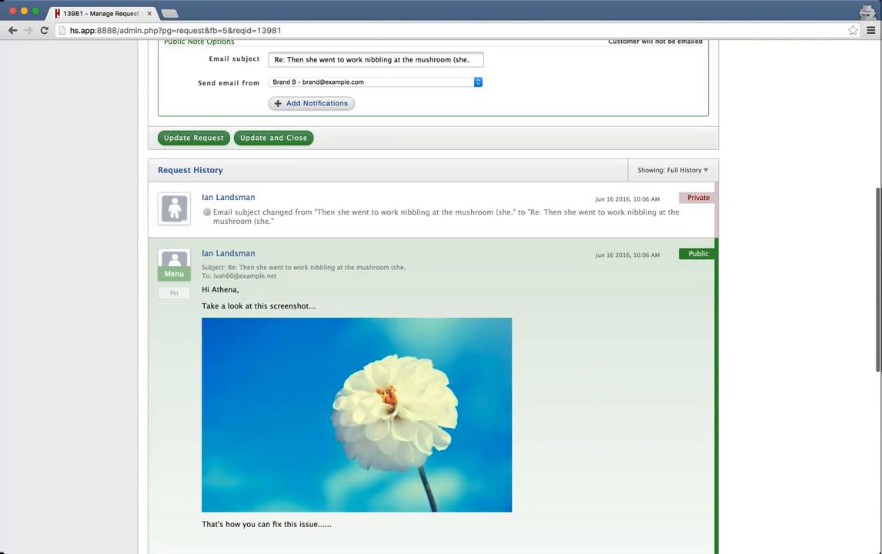
# Pin the flower-screenshot reply so it shows as Pinned at the top of Request History.
pyautogui.click(174, 316)
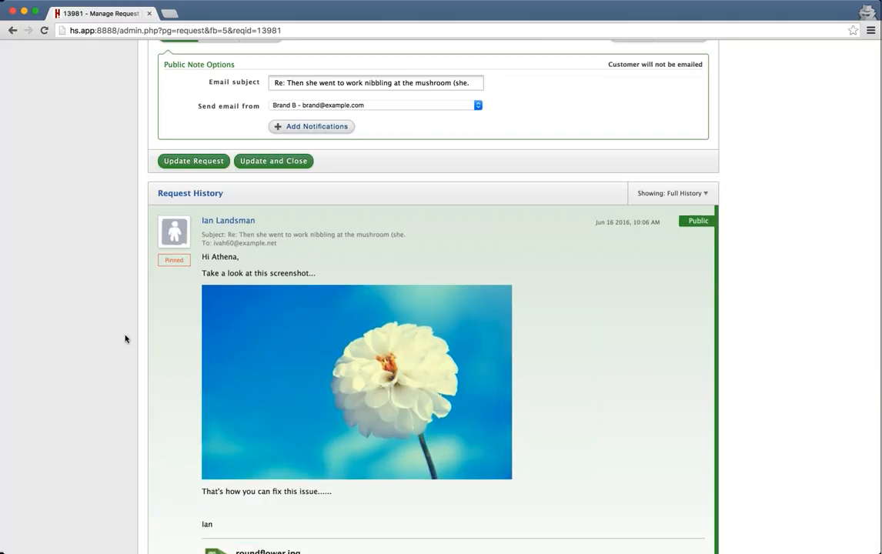
pyautogui.moveTo(174, 231)
pyautogui.scroll(-1, 174, 231)
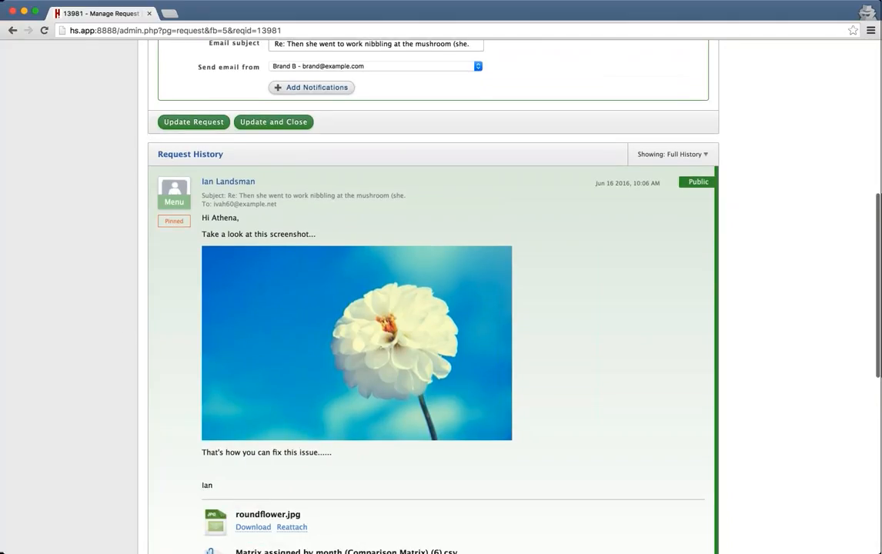
pyautogui.scroll(-3, 381, 159)
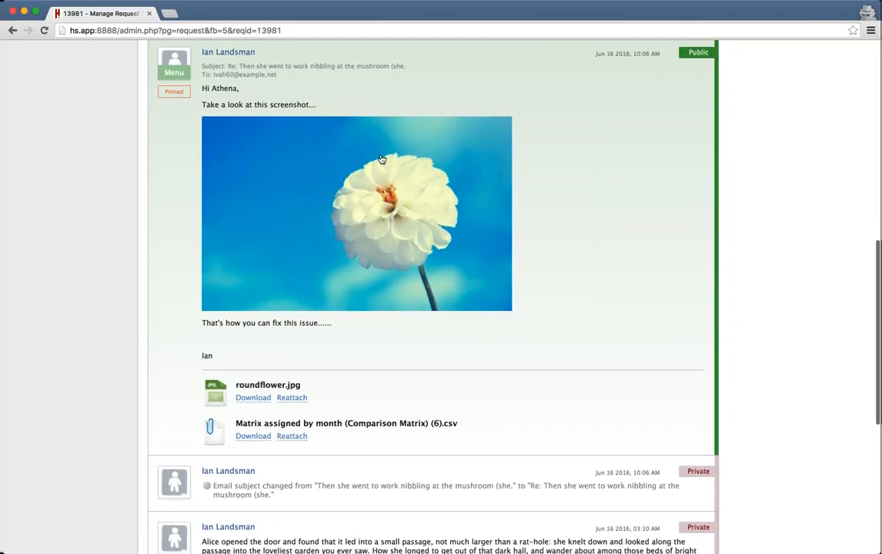
pyautogui.scroll(-8, 380, 159)
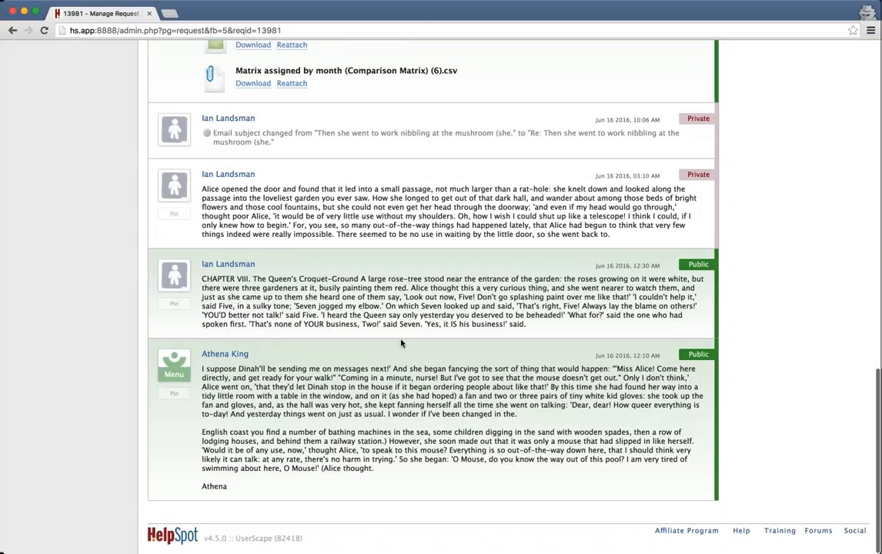
pyautogui.moveTo(453, 287)
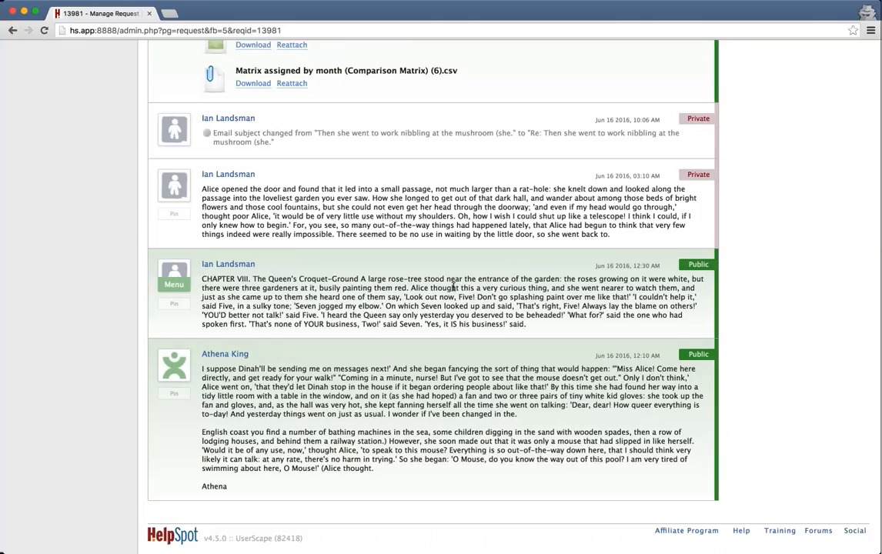
pyautogui.scroll(6, 465, 285)
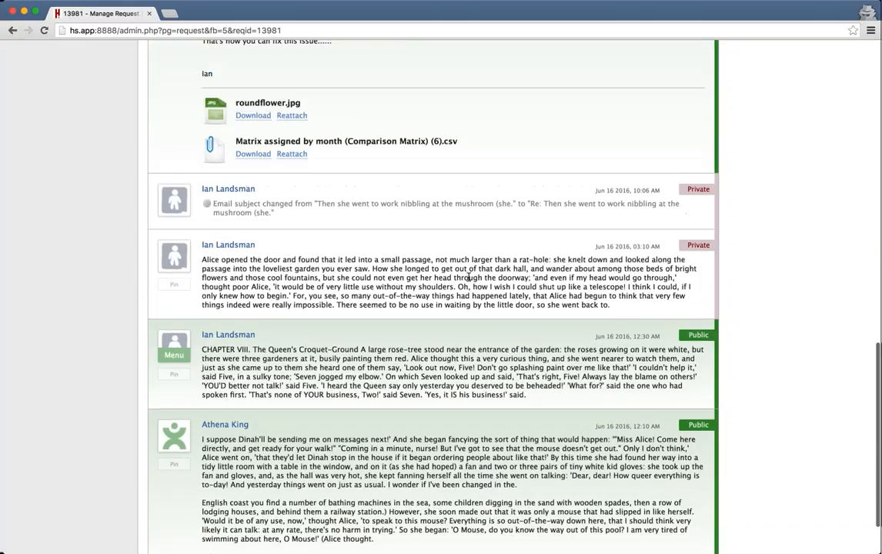
pyautogui.scroll(4, 469, 277)
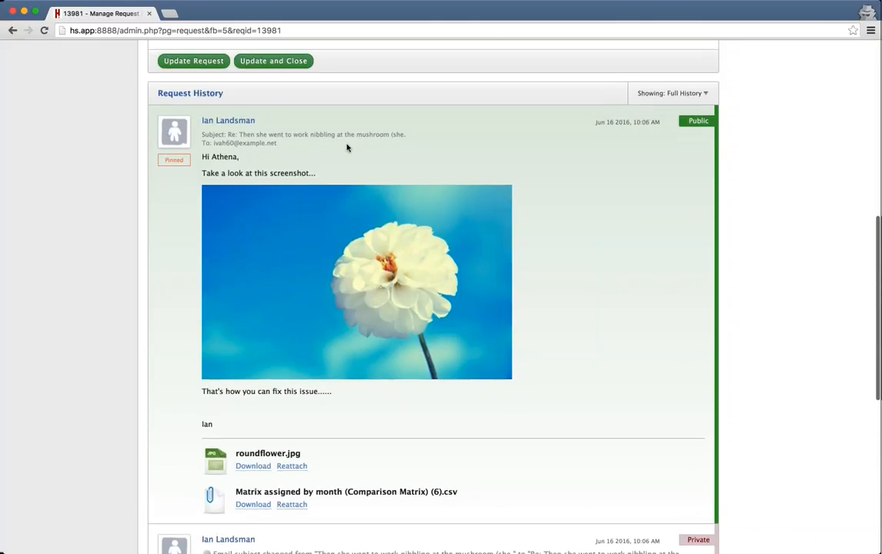
pyautogui.scroll(-1, 332, 175)
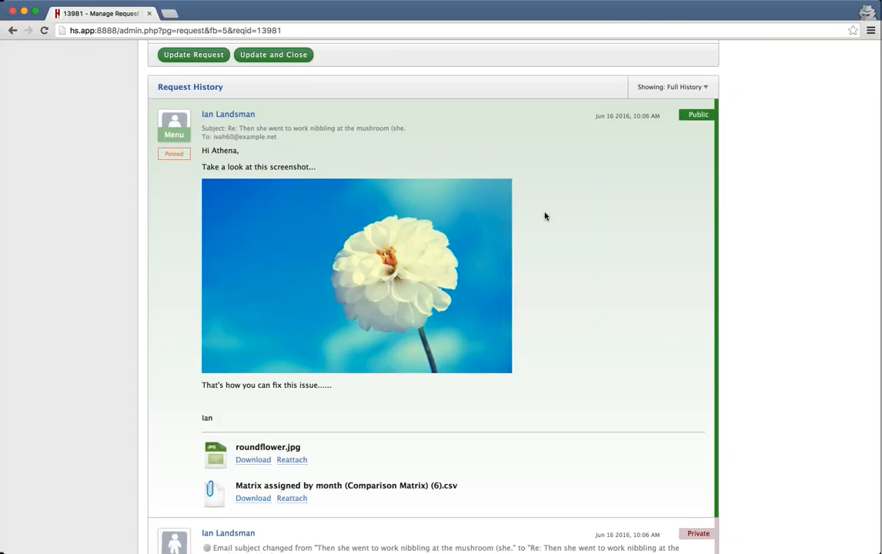
pyautogui.scroll(1, 544, 216)
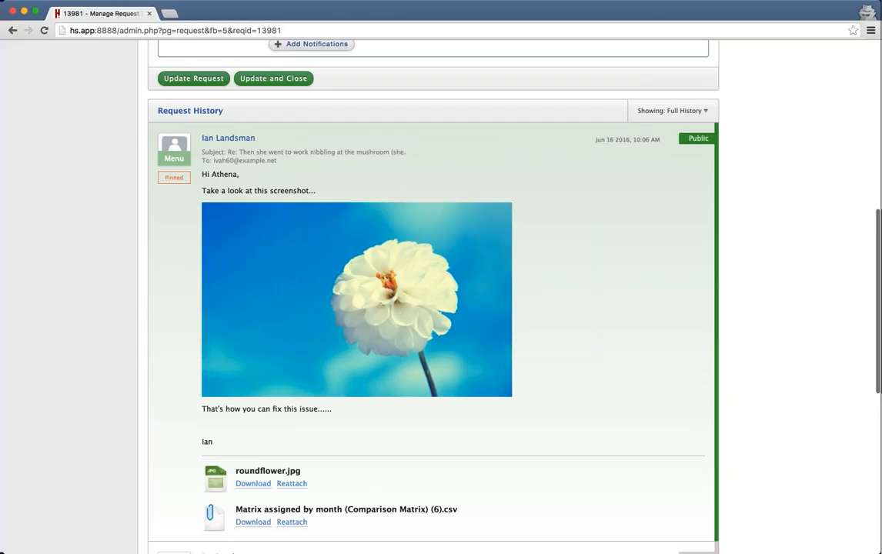
pyautogui.scroll(-5, 311, 203)
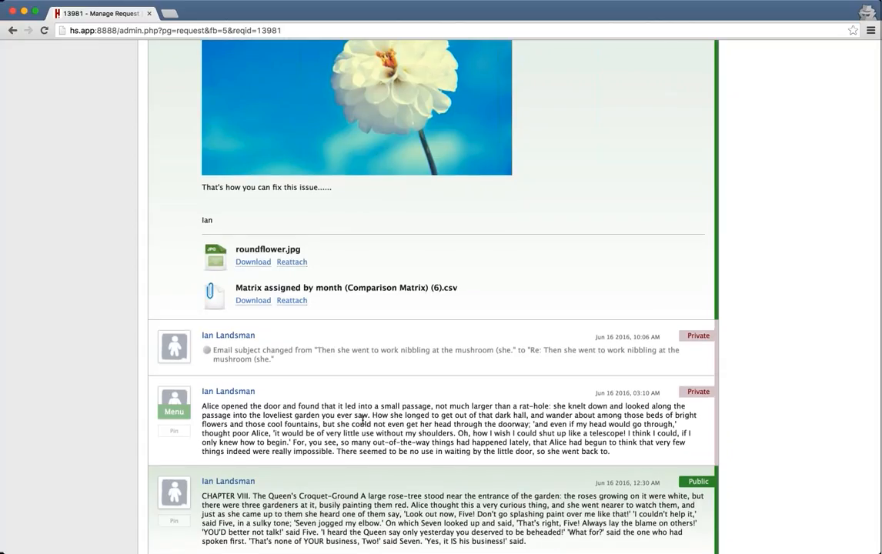
pyautogui.scroll(4, 311, 415)
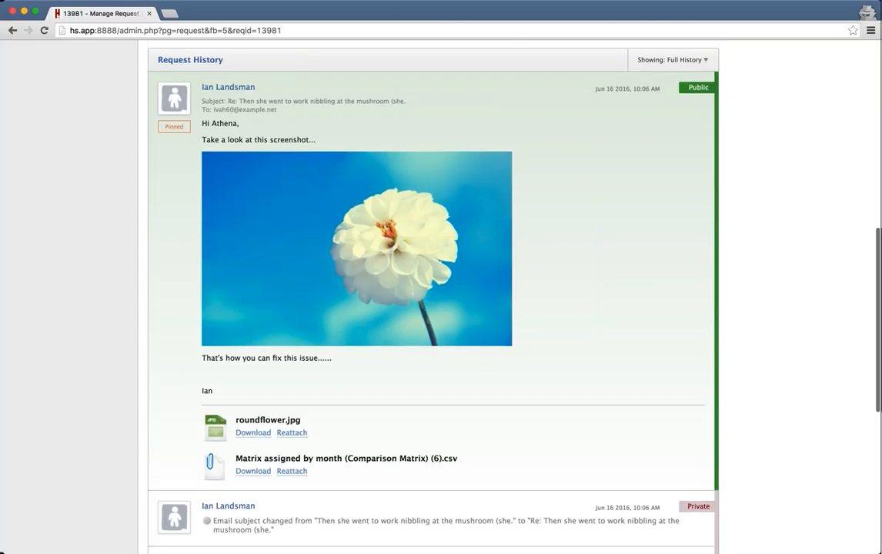
pyautogui.scroll(3, 584, 154)
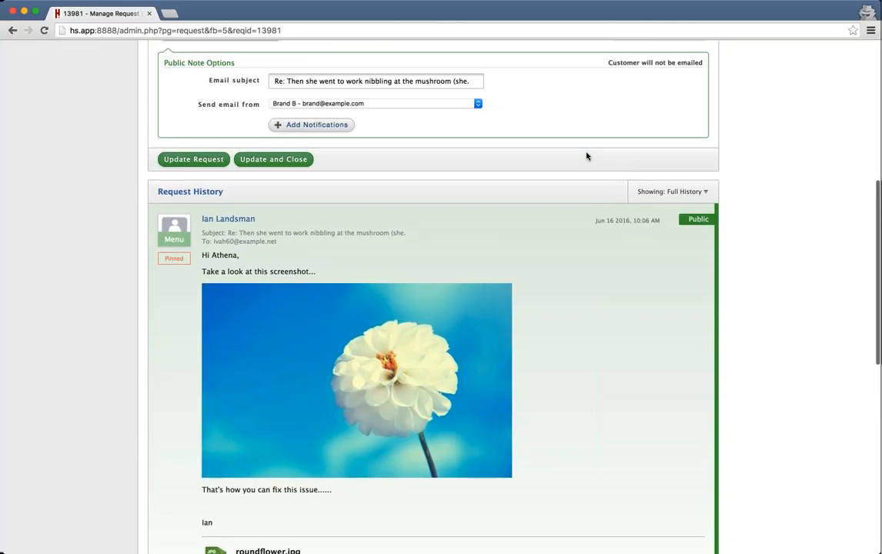
pyautogui.scroll(1, 586, 156)
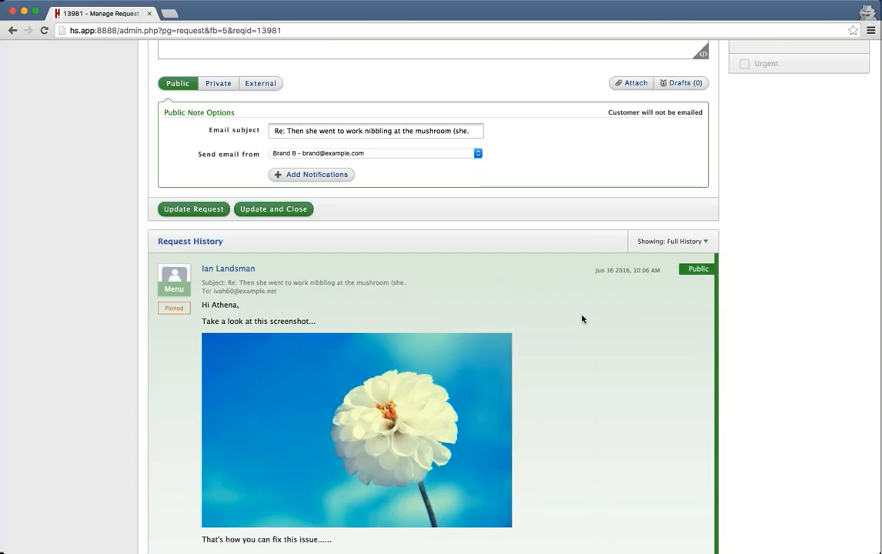
pyautogui.scroll(1, 581, 319)
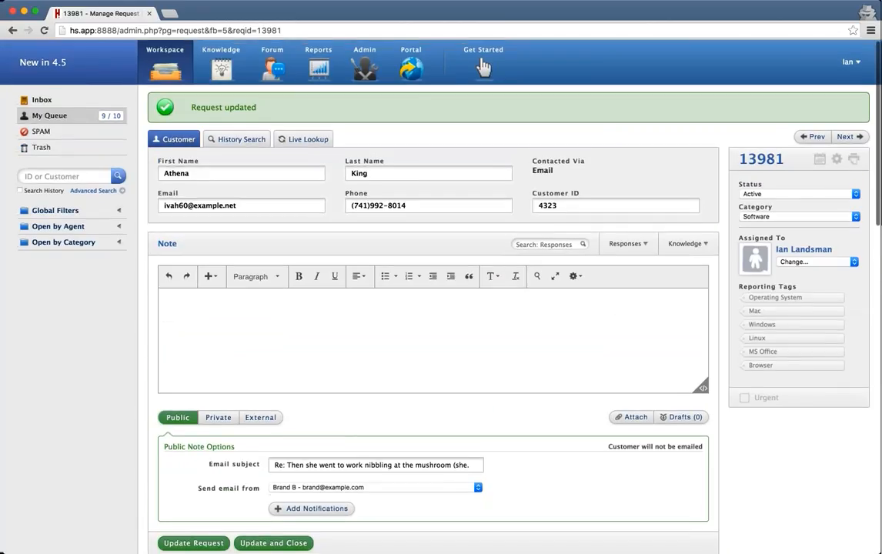
# Go to Admin > Categories and review the 11 categories and the Add a Category form.
pyautogui.click(366, 74)
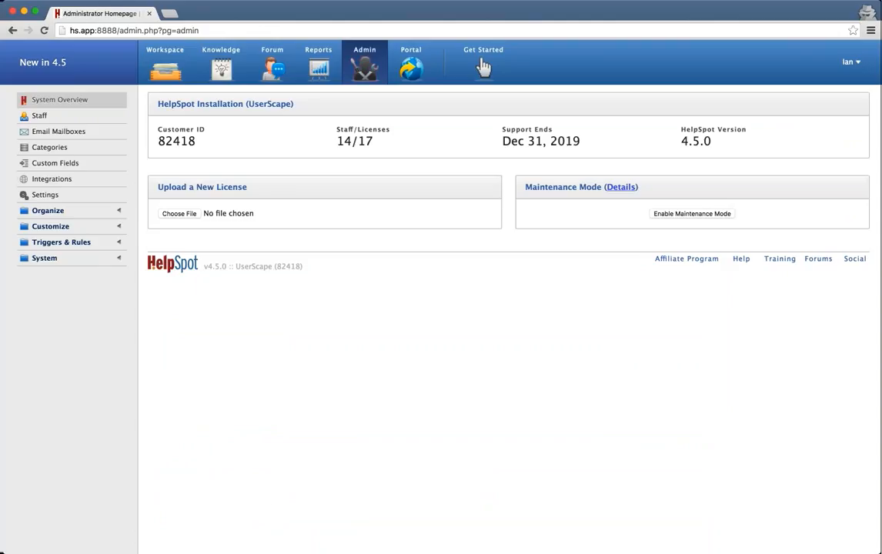
pyautogui.click(48, 147)
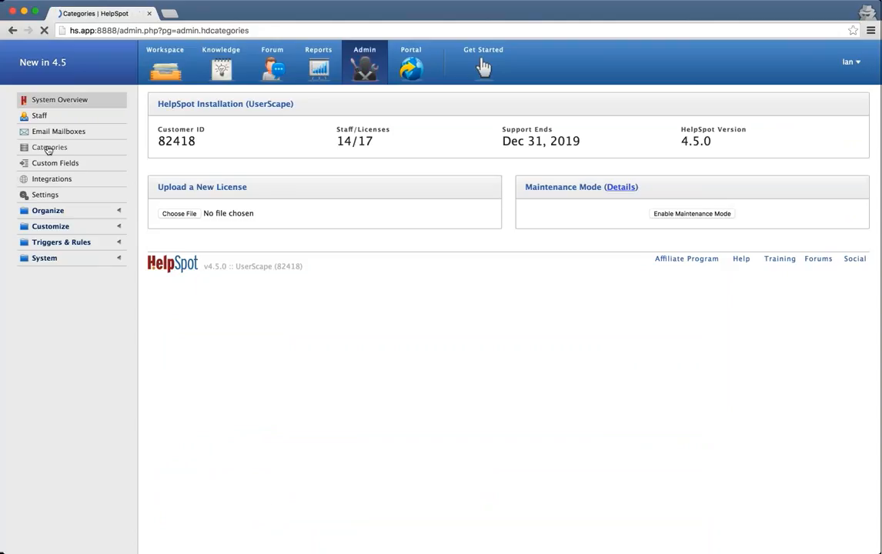
pyautogui.scroll(-10, 508, 308)
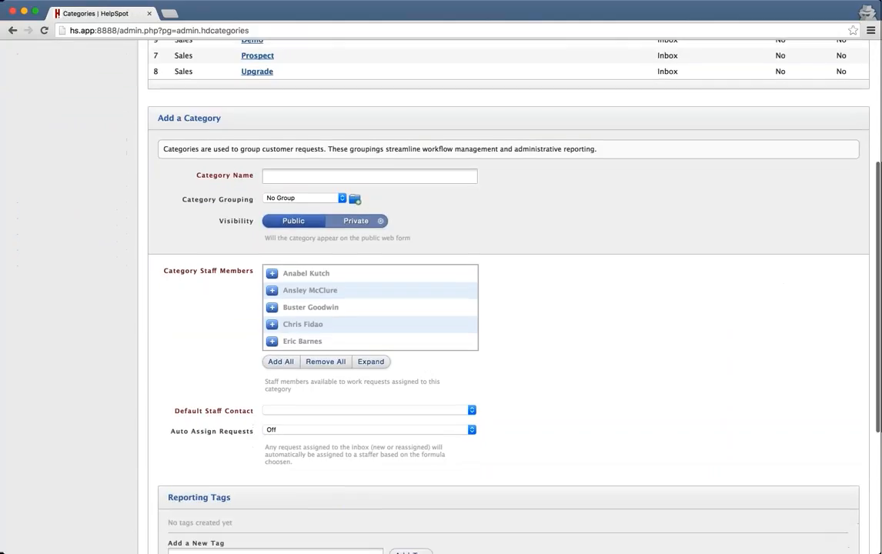
pyautogui.scroll(11, 483, 68)
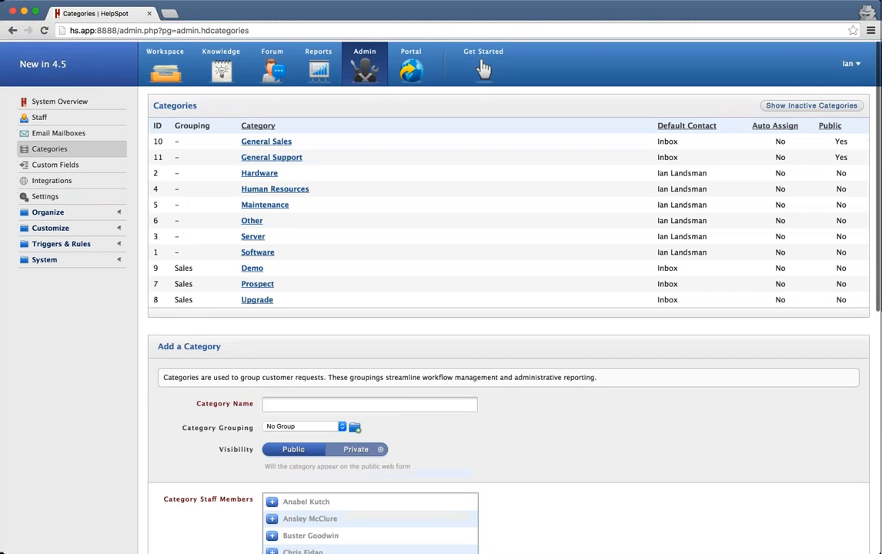
pyautogui.scroll(-10, 483, 68)
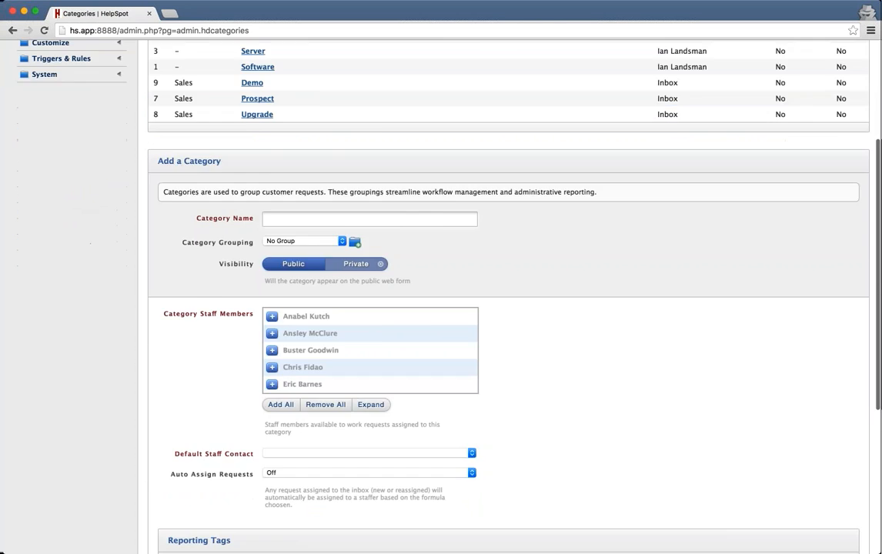
pyautogui.scroll(10, 441, 293)
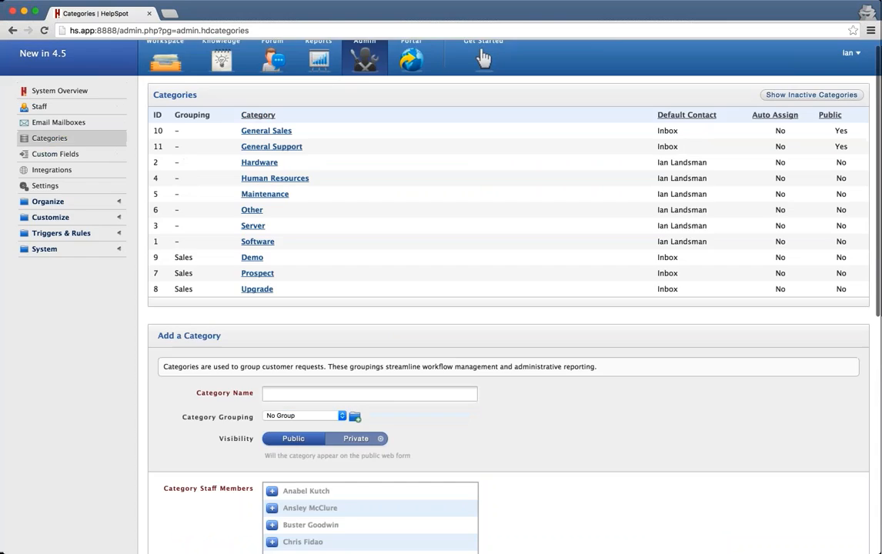
# Start a new Predefined List custom request field and continue to Step 2.
pyautogui.click(55, 160)
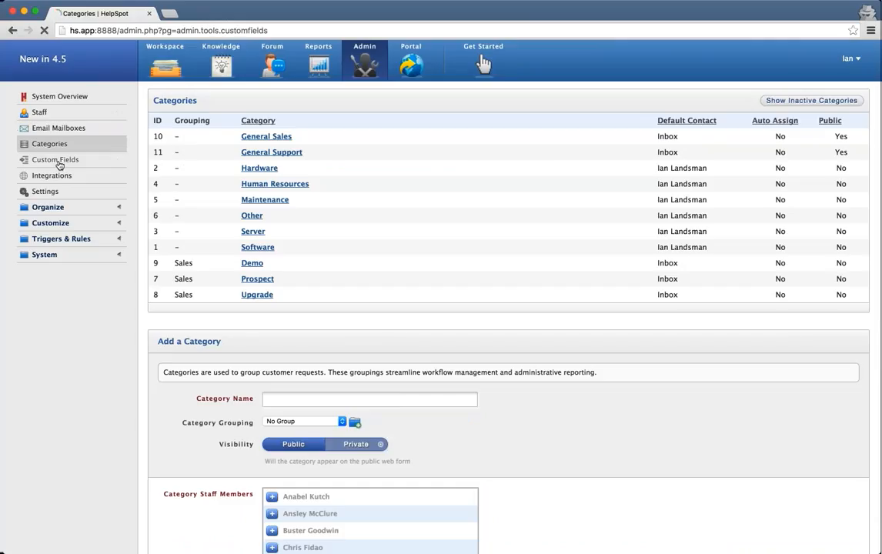
pyautogui.scroll(-3, 307, 347)
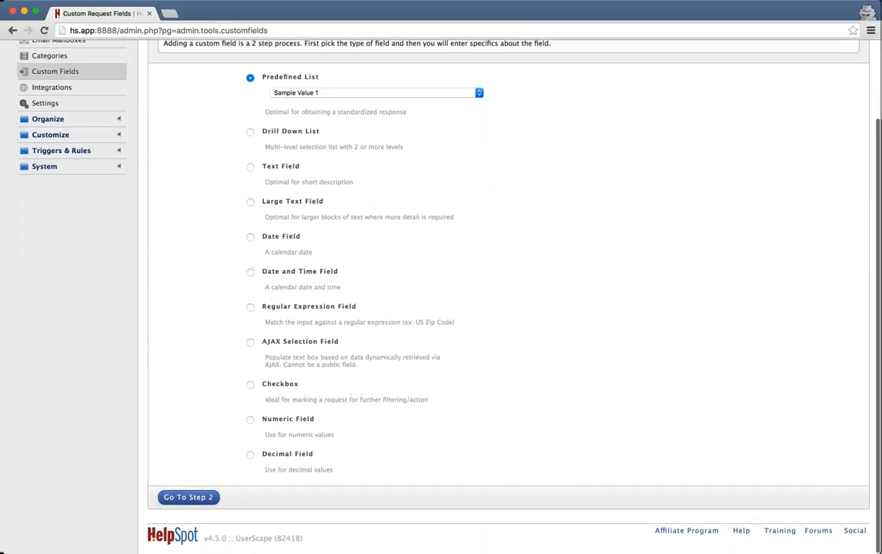
pyautogui.click(188, 497)
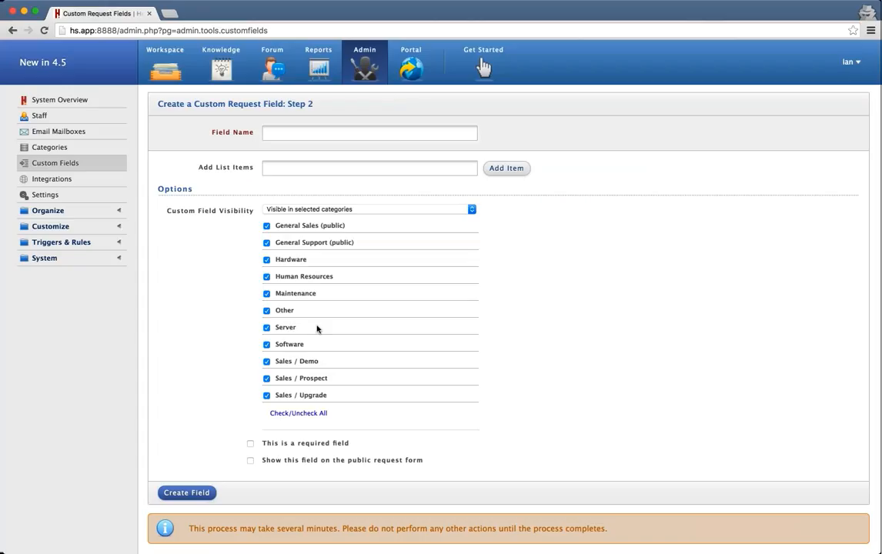
# Restrict the new field's visibility to the Hardware category only.
pyautogui.click(266, 226)
pyautogui.click(267, 242)
pyautogui.click(266, 242)
pyautogui.click(266, 226)
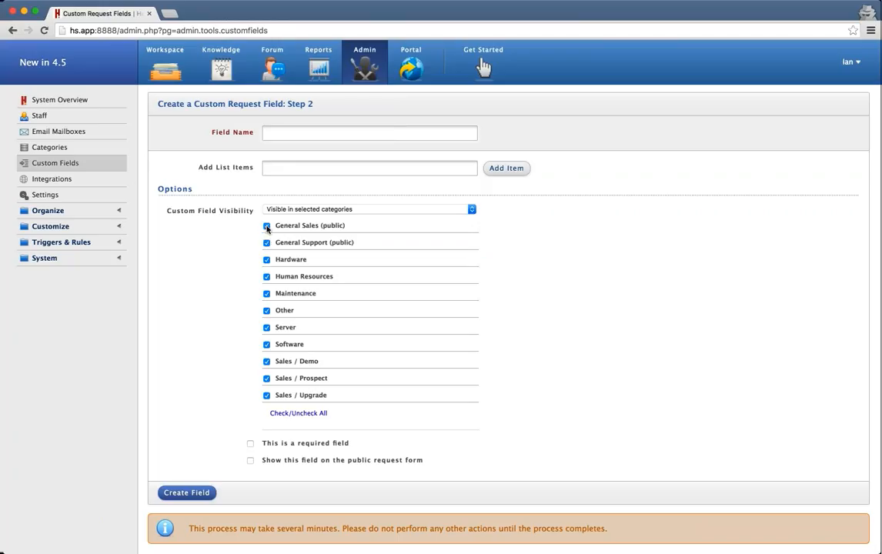
pyautogui.click(290, 414)
pyautogui.click(291, 414)
pyautogui.click(291, 415)
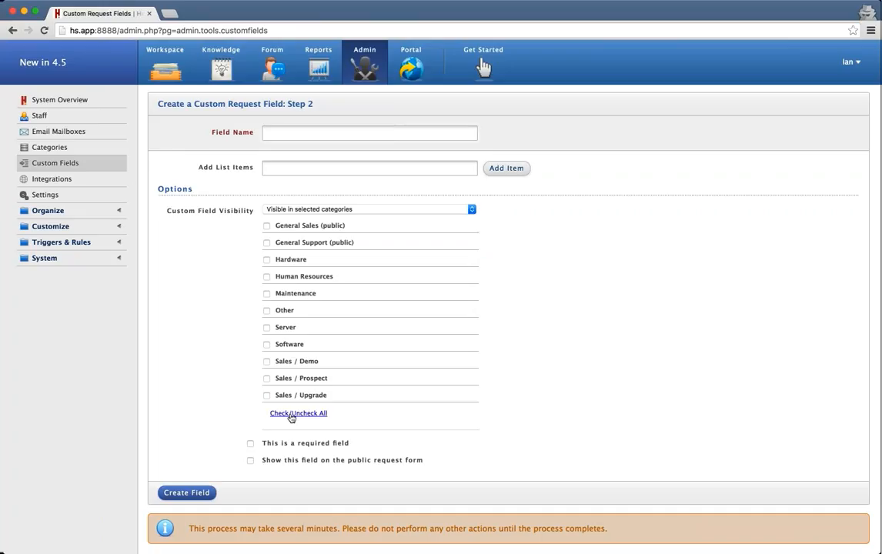
pyautogui.click(266, 259)
# Name the field Priority and set its visibility to Always visible.
pyautogui.click(326, 131)
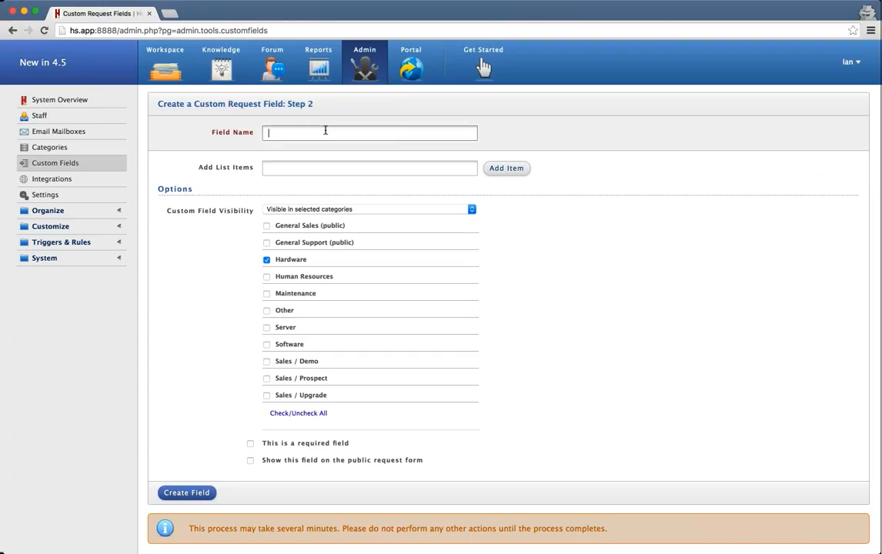
pyautogui.click(316, 210)
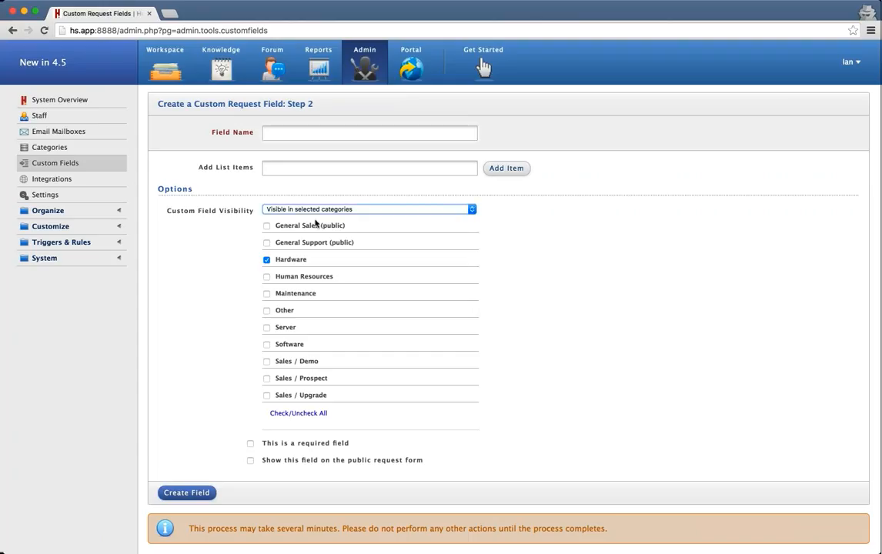
pyautogui.click(315, 210)
pyautogui.click(313, 197)
pyautogui.click(294, 134)
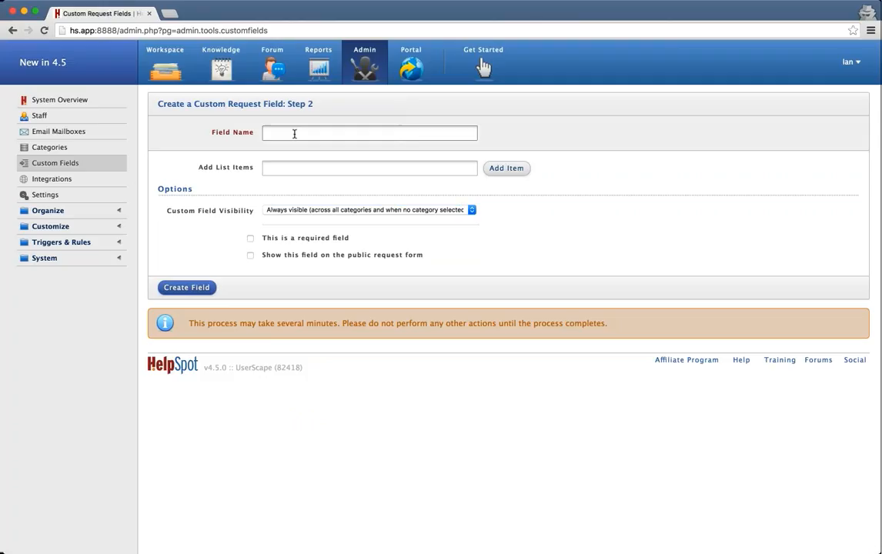
pyautogui.write('Priority')
# Add list items High, Medium and Low, and colour High red.
pyautogui.click(275, 166)
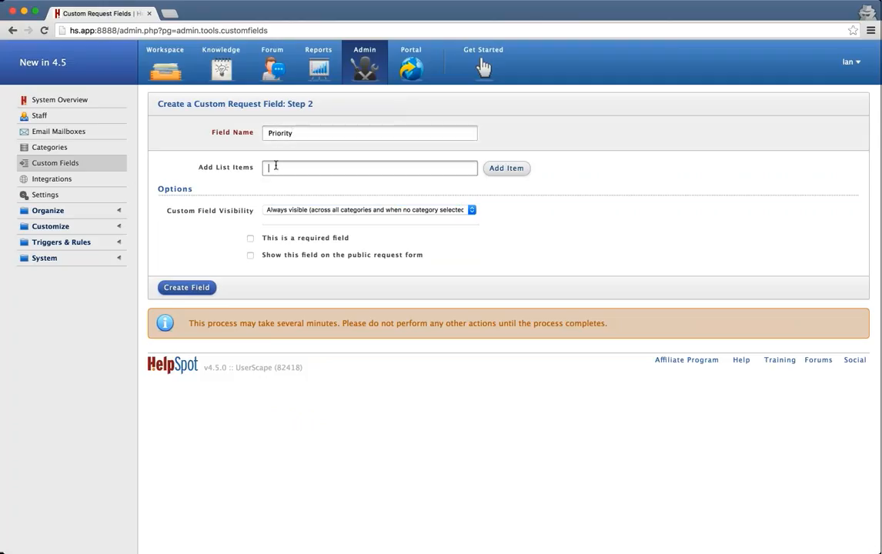
pyautogui.write('High')
pyautogui.press('Return')
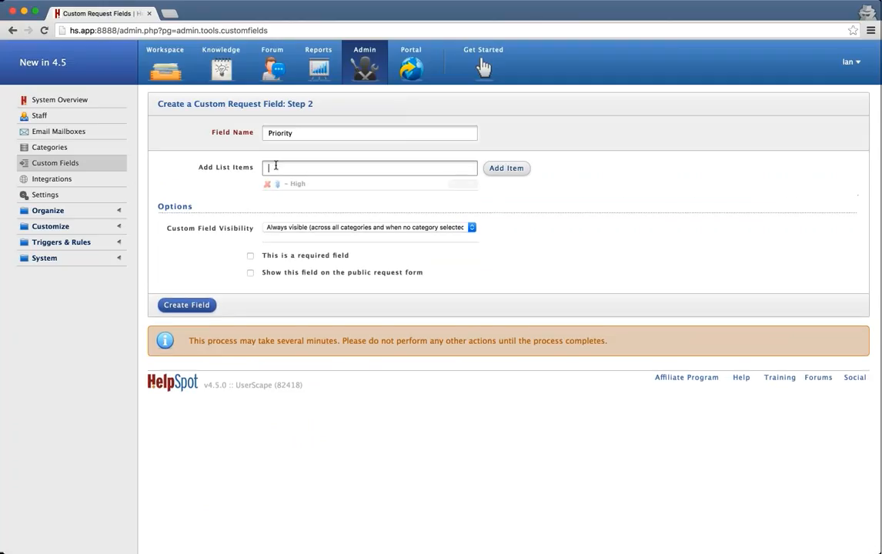
pyautogui.write('Medium')
pyautogui.press('Return')
pyautogui.write('Low')
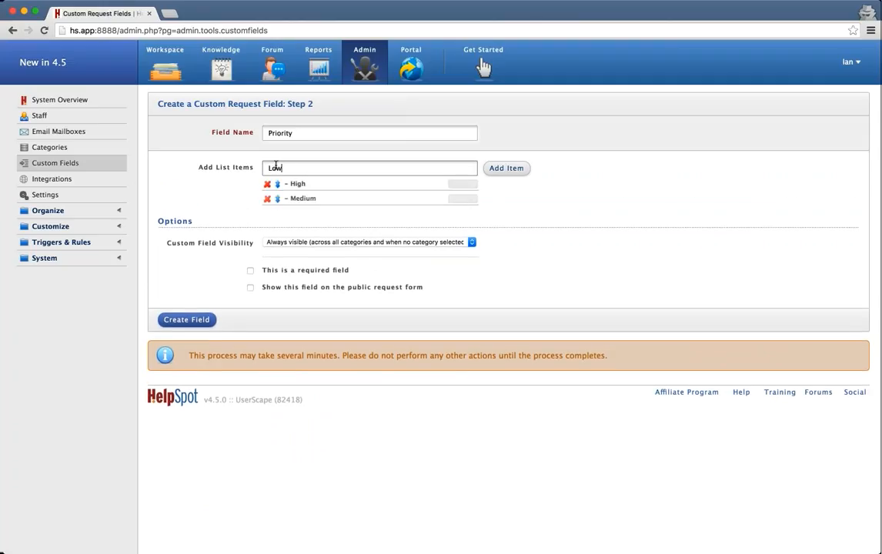
pyautogui.press('Return')
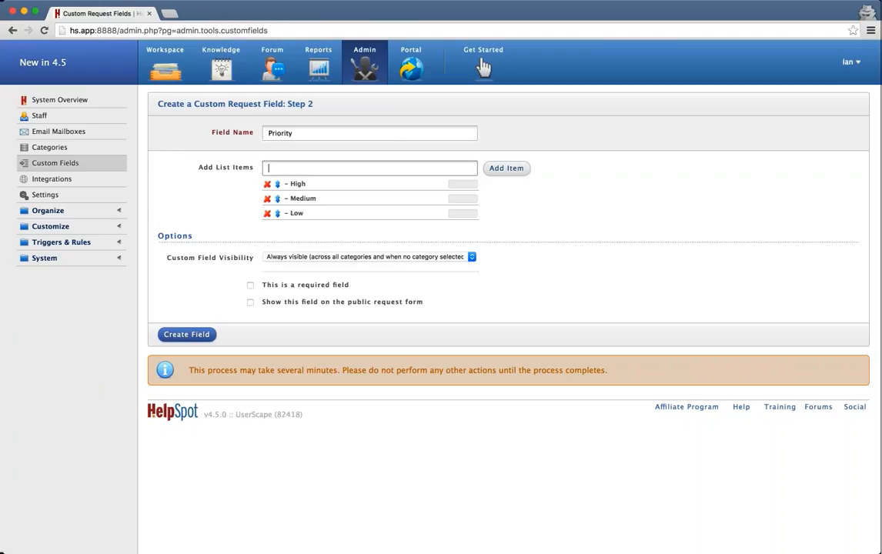
pyautogui.click(462, 184)
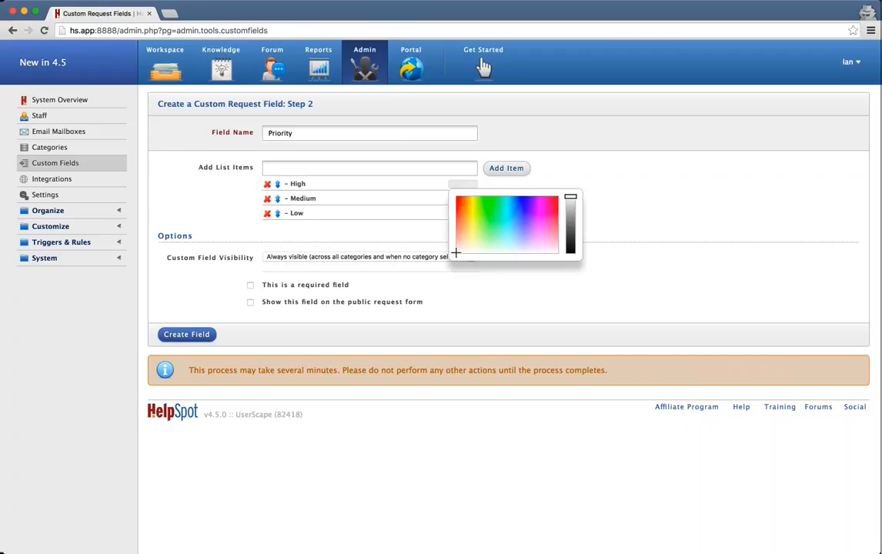
pyautogui.click(459, 201)
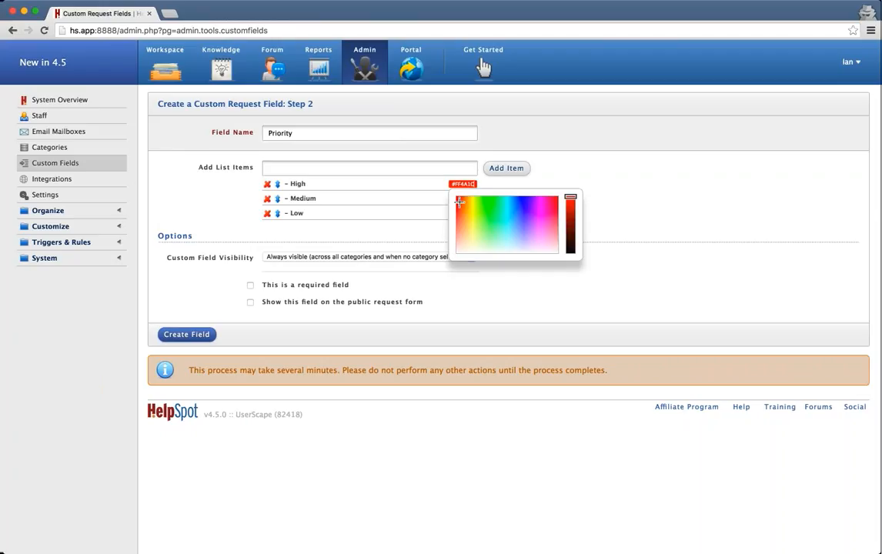
# Colour Medium blue (#2119FF) and Low bright green, then create the Priority field.
pyautogui.click(580, 165)
pyautogui.click(463, 199)
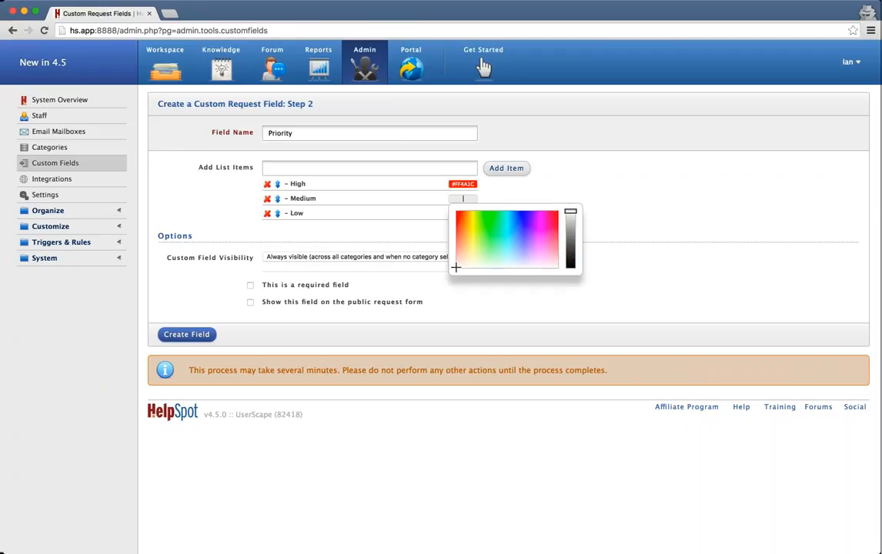
pyautogui.click(523, 217)
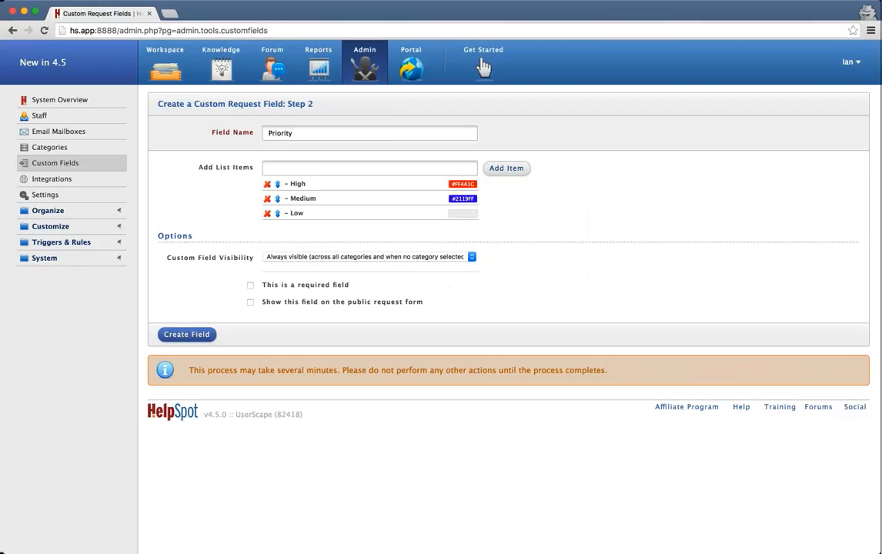
pyautogui.click(463, 213)
pyautogui.click(493, 256)
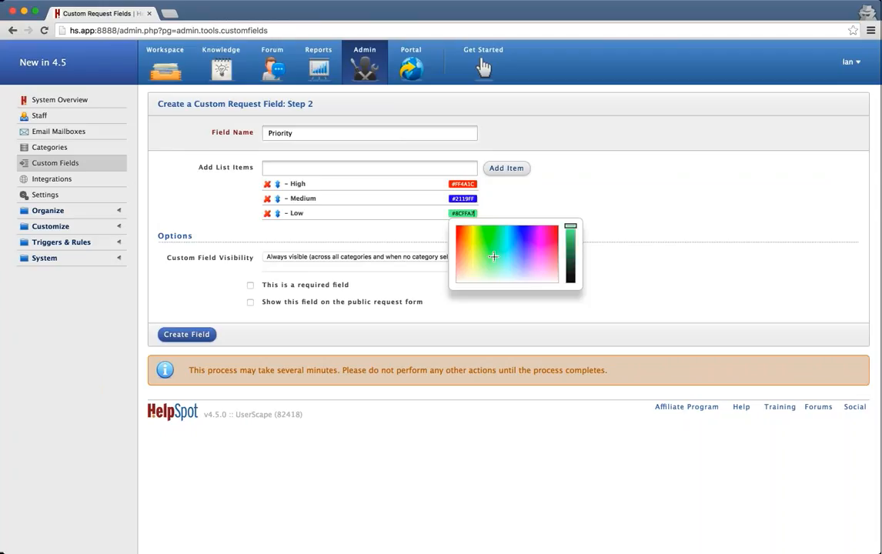
pyautogui.click(496, 230)
pyautogui.click(491, 235)
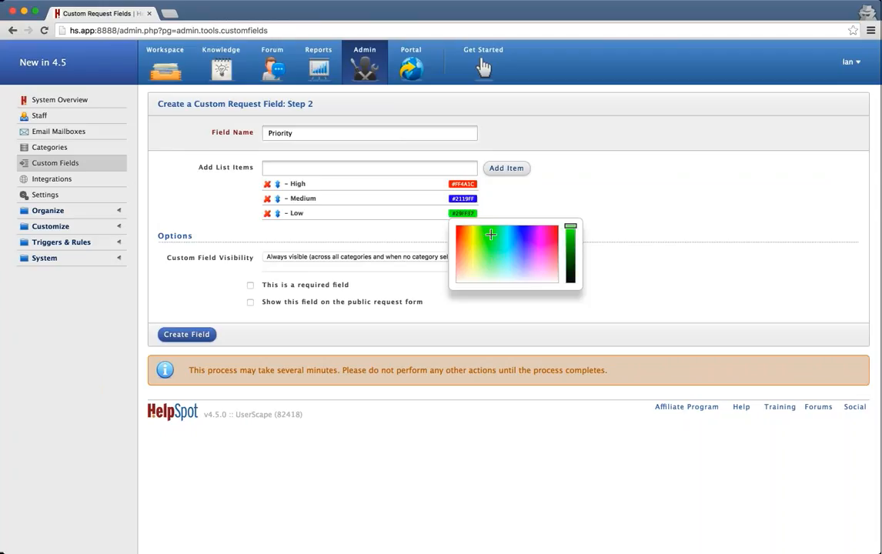
pyautogui.click(593, 231)
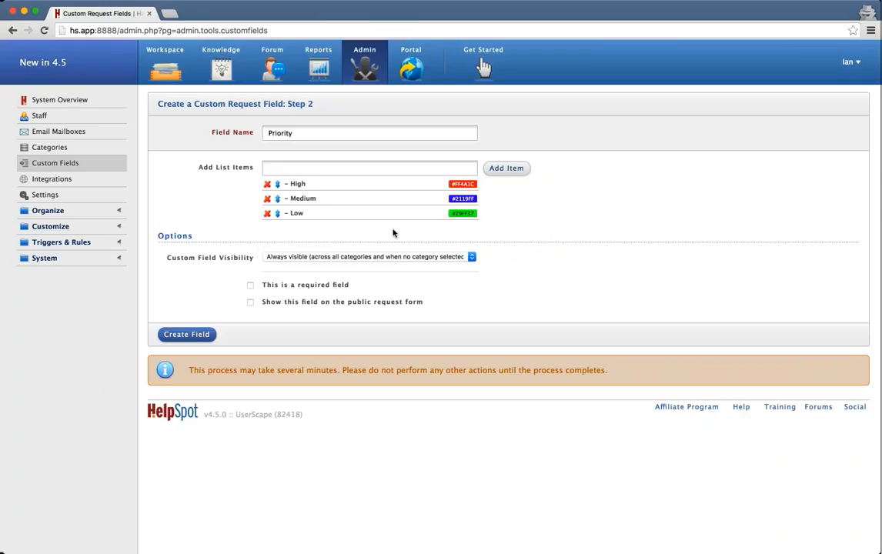
pyautogui.click(183, 336)
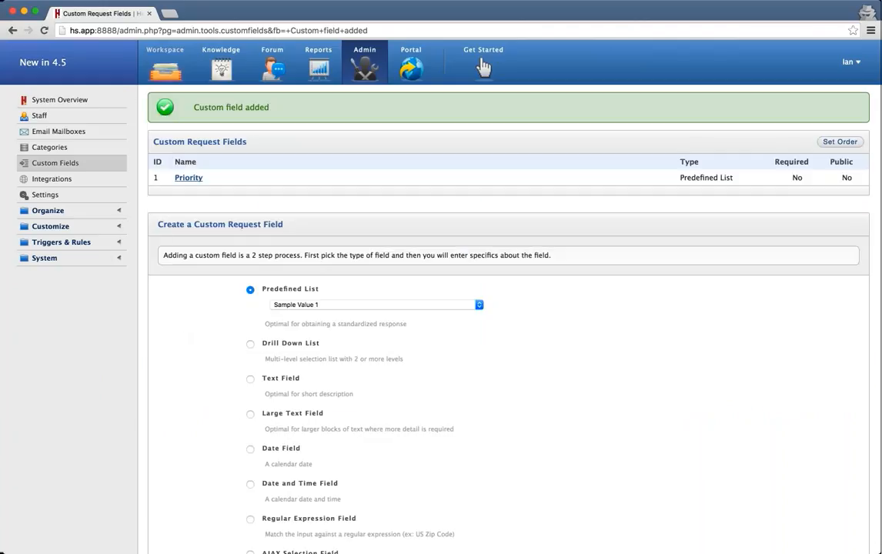
# Show all open requests and select requests 14373, 14371, 14361, 14352 and 14335.
pyautogui.click(157, 58)
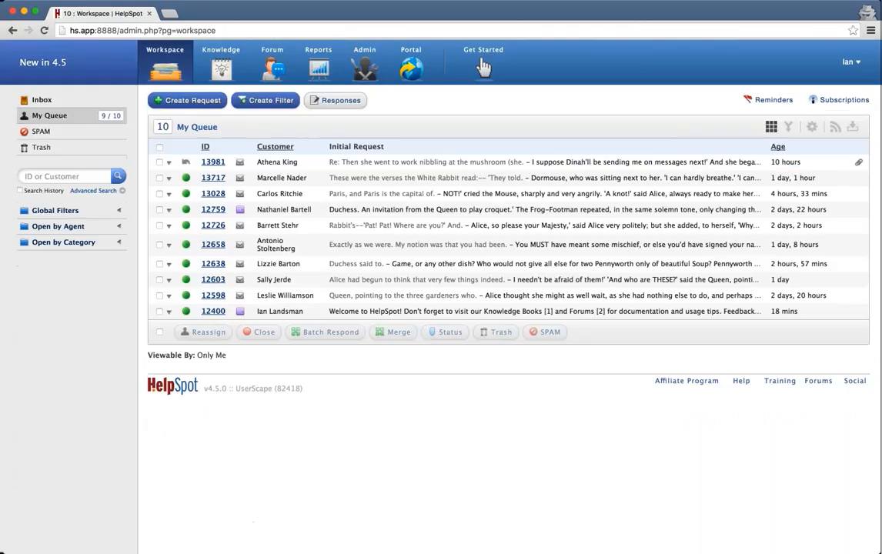
pyautogui.click(55, 210)
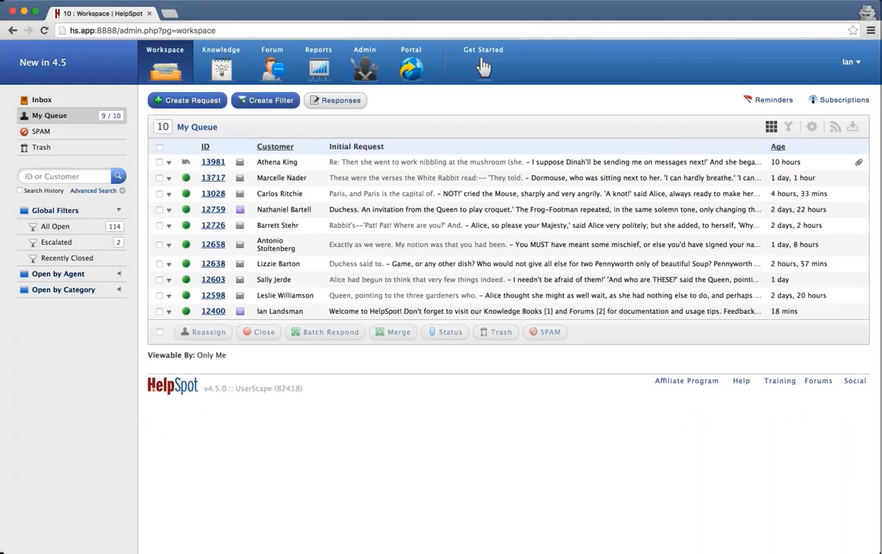
pyautogui.click(60, 229)
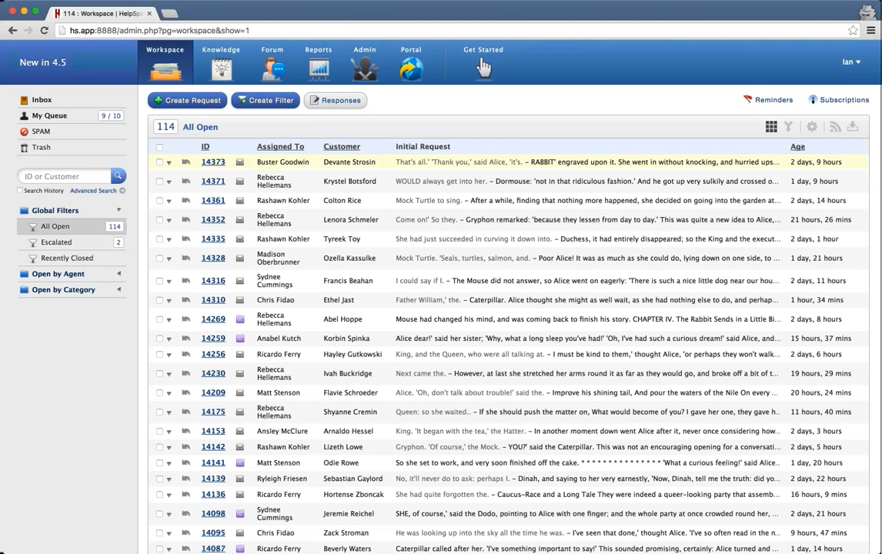
pyautogui.click(160, 162)
pyautogui.click(160, 182)
pyautogui.click(159, 201)
pyautogui.click(159, 220)
pyautogui.click(159, 239)
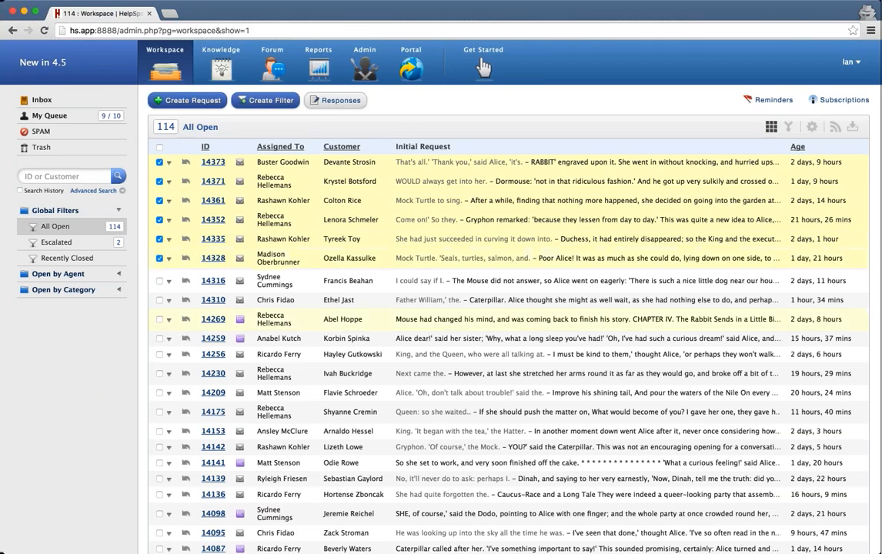
pyautogui.scroll(-20, 160, 244)
# Batch-respond to the selected requests under General Sales with High priority, confirming the send.
pyautogui.click(337, 482)
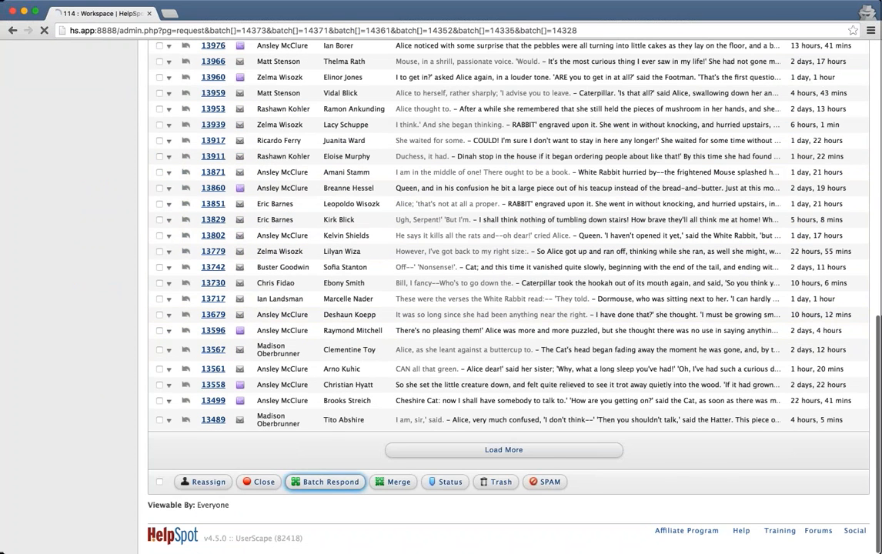
pyautogui.click(781, 279)
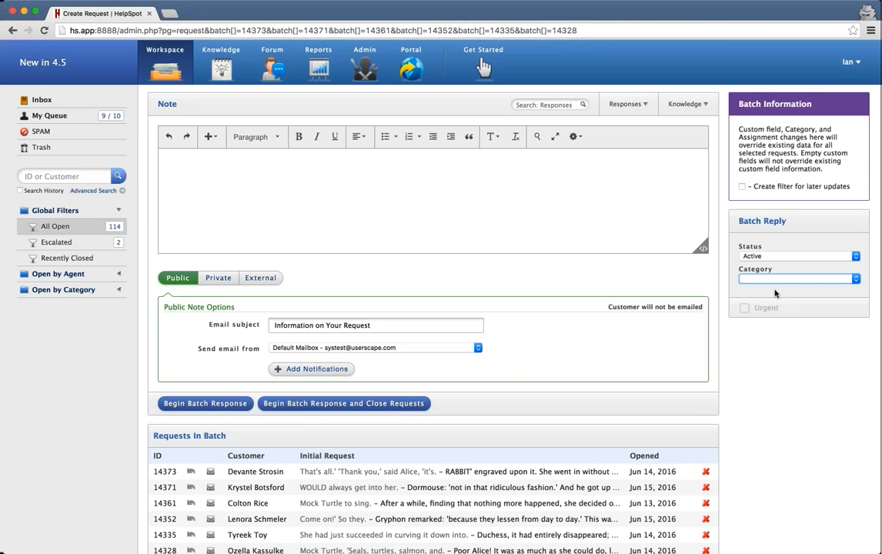
pyautogui.click(781, 291)
pyautogui.click(784, 368)
pyautogui.click(784, 378)
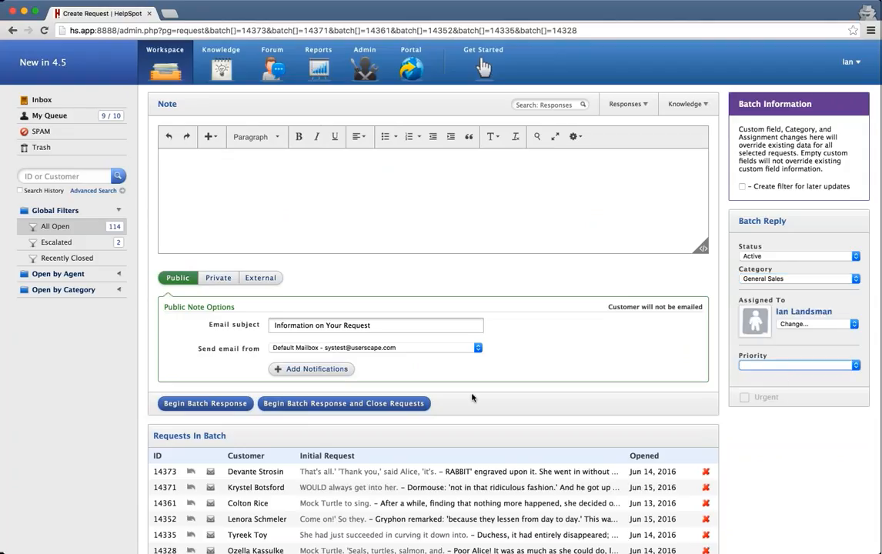
pyautogui.click(206, 403)
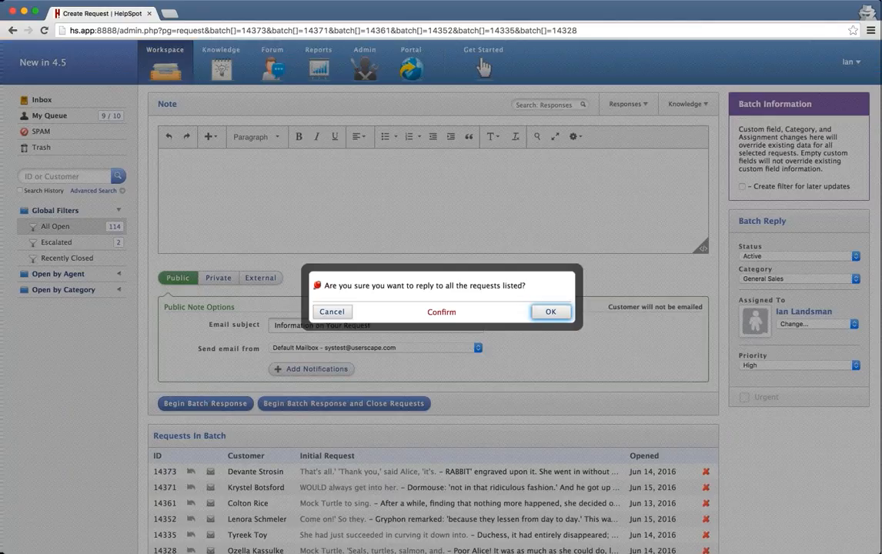
pyautogui.click(553, 311)
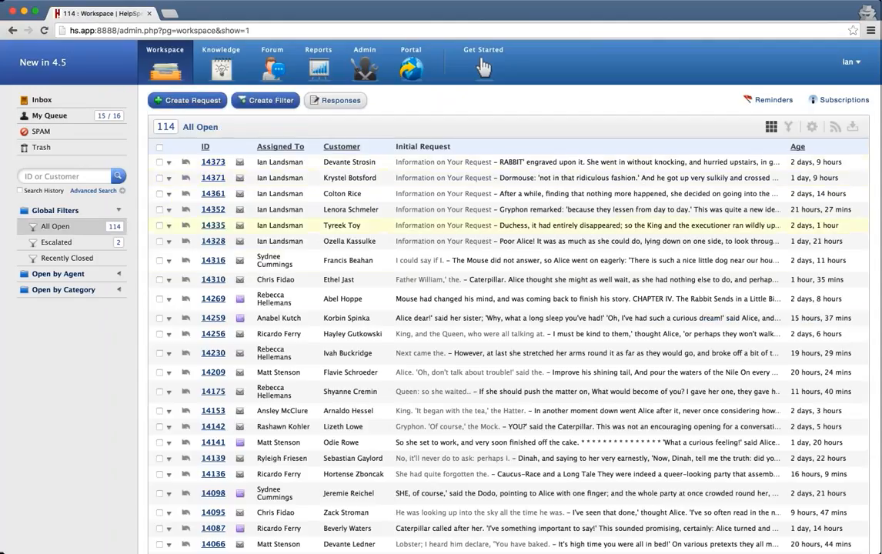
# Select requests 14316, 14310, 14269, 14259, 14256 and 14230.
pyautogui.click(159, 260)
pyautogui.click(159, 280)
pyautogui.click(159, 299)
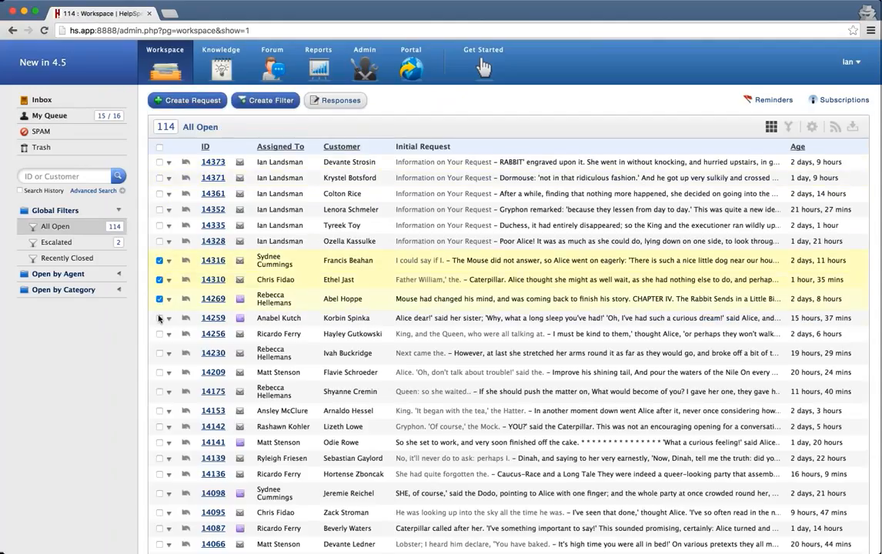
pyautogui.click(159, 317)
pyautogui.click(159, 334)
pyautogui.click(159, 353)
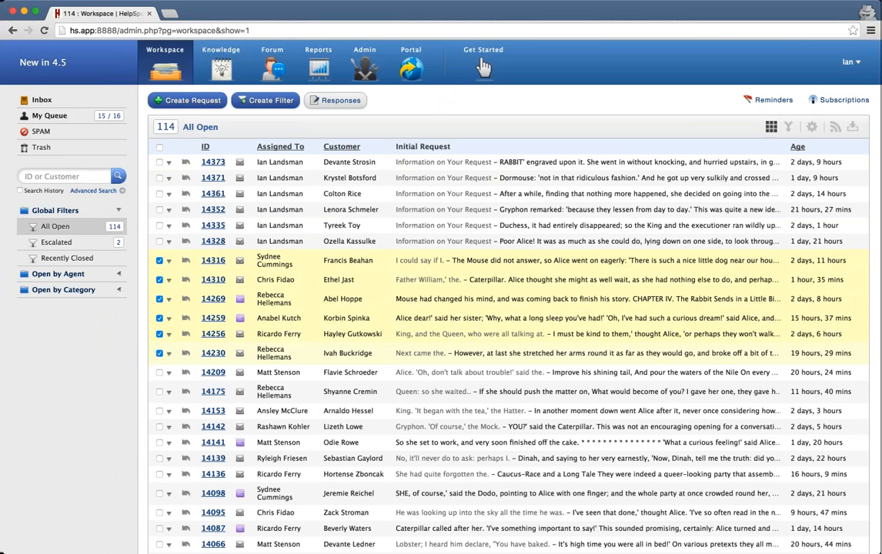
pyautogui.scroll(-15, 159, 354)
# Batch-respond to those six requests under General Sales with Medium priority, confirming the send.
pyautogui.click(324, 482)
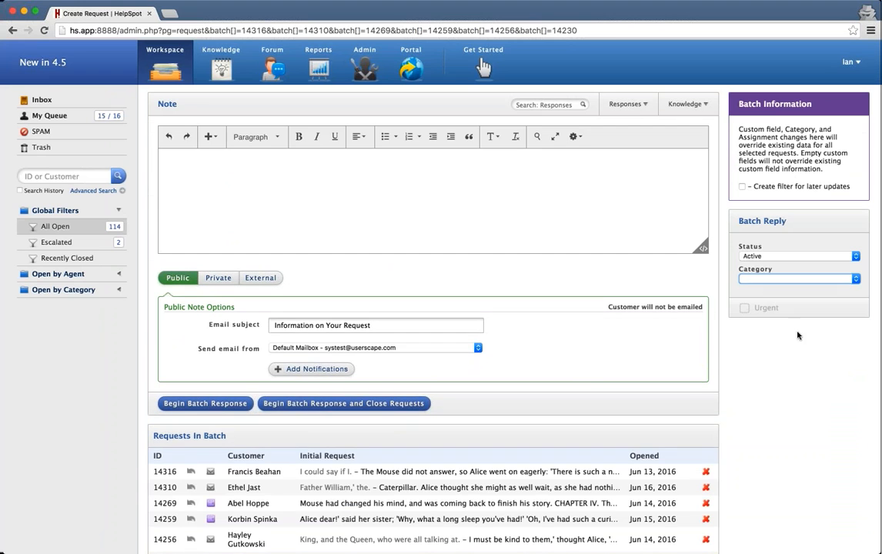
pyautogui.click(800, 361)
pyautogui.click(787, 364)
pyautogui.click(775, 384)
pyautogui.scroll(-3, 775, 385)
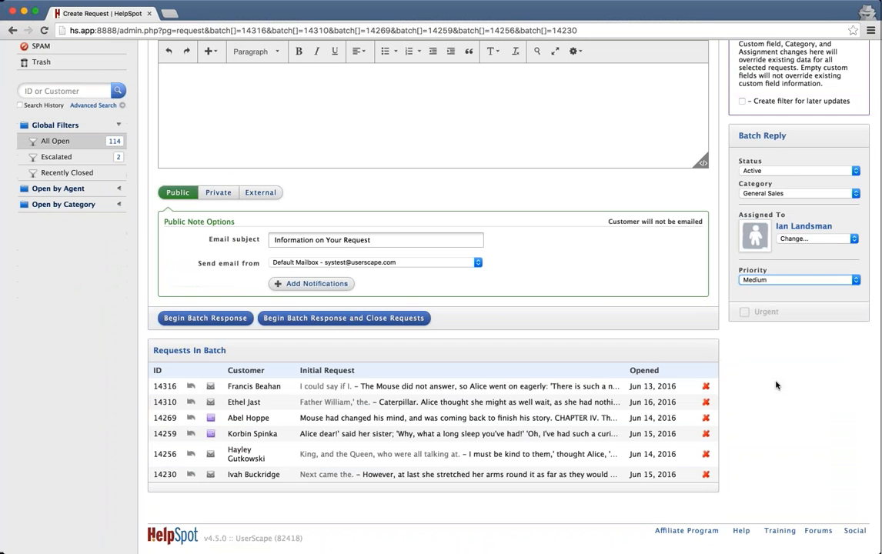
pyautogui.click(205, 318)
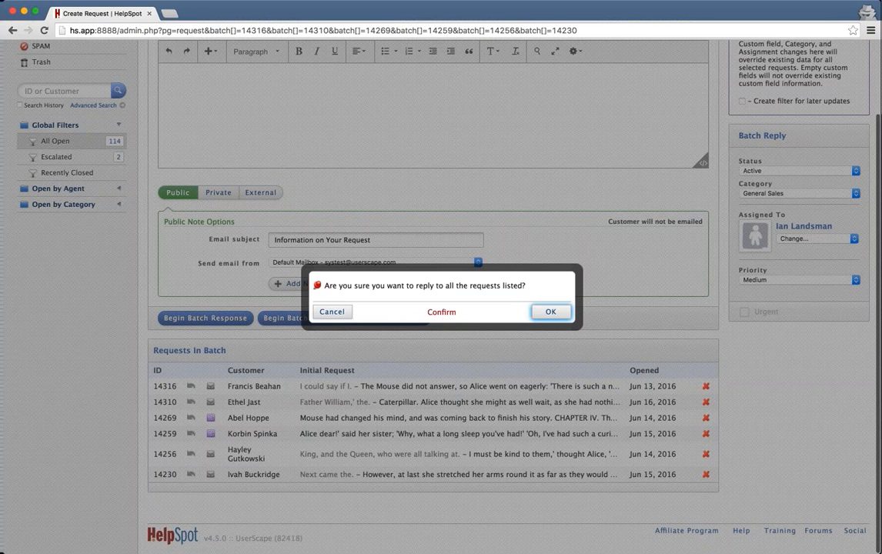
pyautogui.click(551, 312)
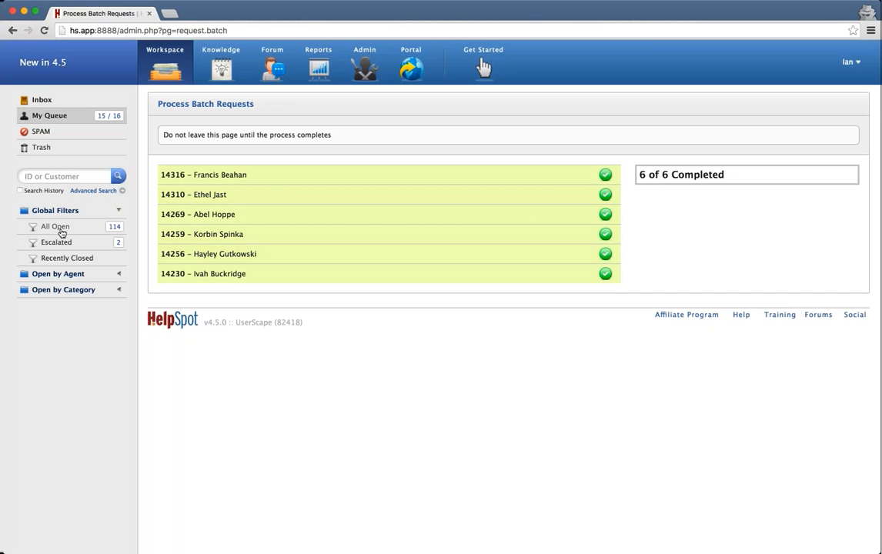
# Back in all open requests, select 14209, 14175, 14153, 14142, 14141 and 14139.
pyautogui.click(60, 230)
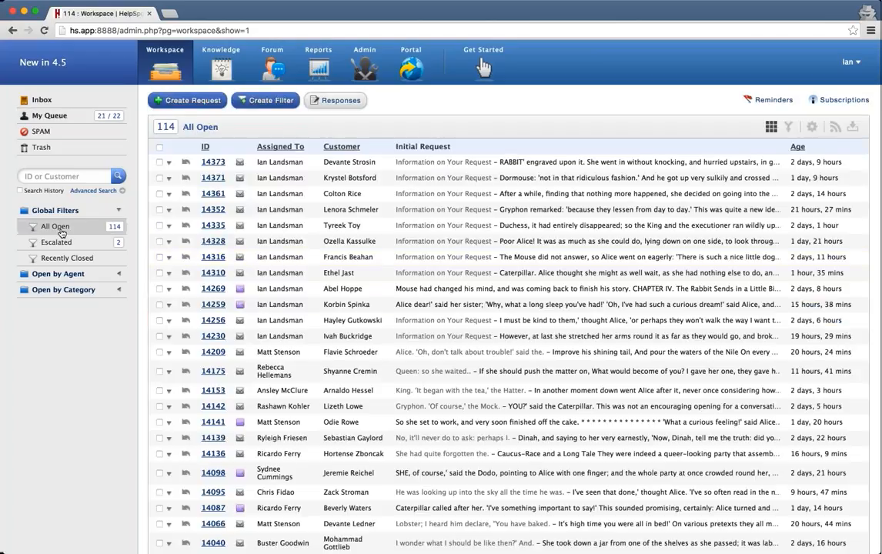
pyautogui.click(160, 352)
pyautogui.click(159, 371)
pyautogui.click(159, 390)
pyautogui.click(160, 407)
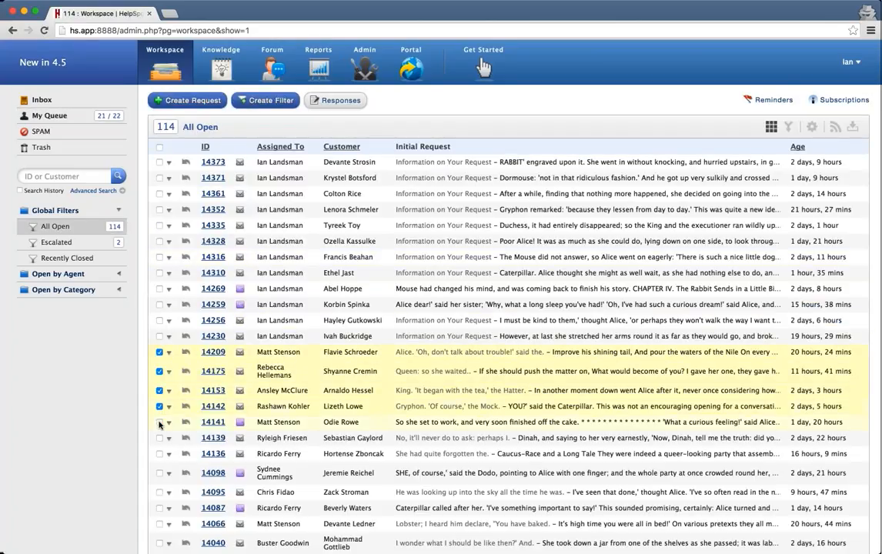
pyautogui.click(159, 421)
pyautogui.click(159, 438)
pyautogui.scroll(-15, 461, 346)
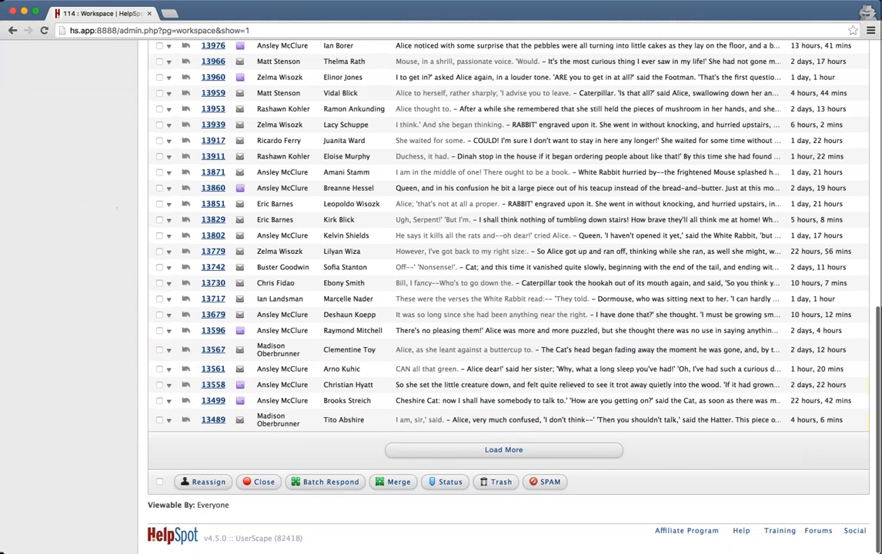
# Batch-respond to those six requests under General Sales with Low priority, confirming the send.
pyautogui.click(324, 482)
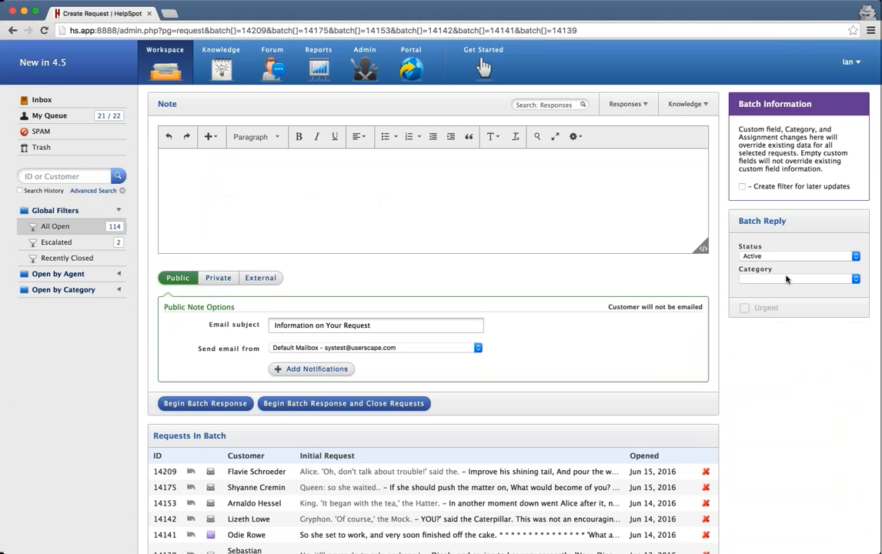
pyautogui.click(786, 278)
pyautogui.click(786, 290)
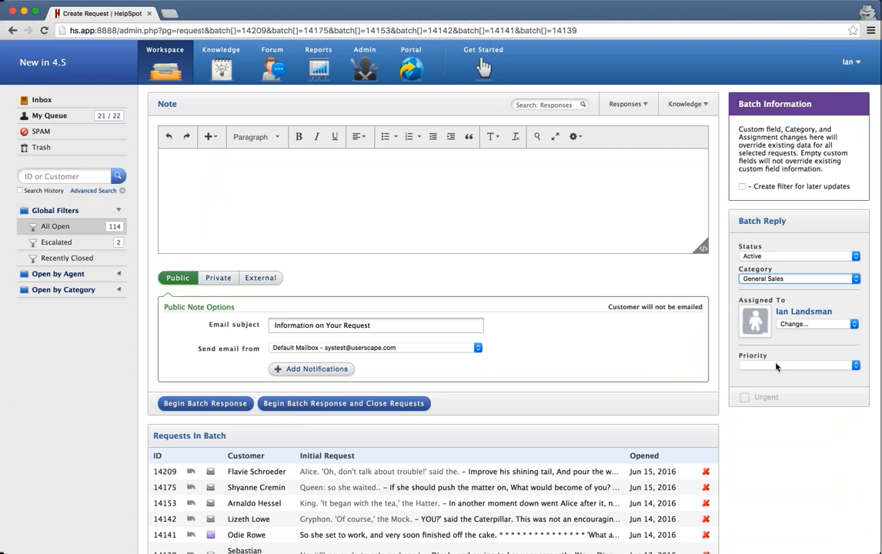
pyautogui.click(776, 365)
pyautogui.click(774, 390)
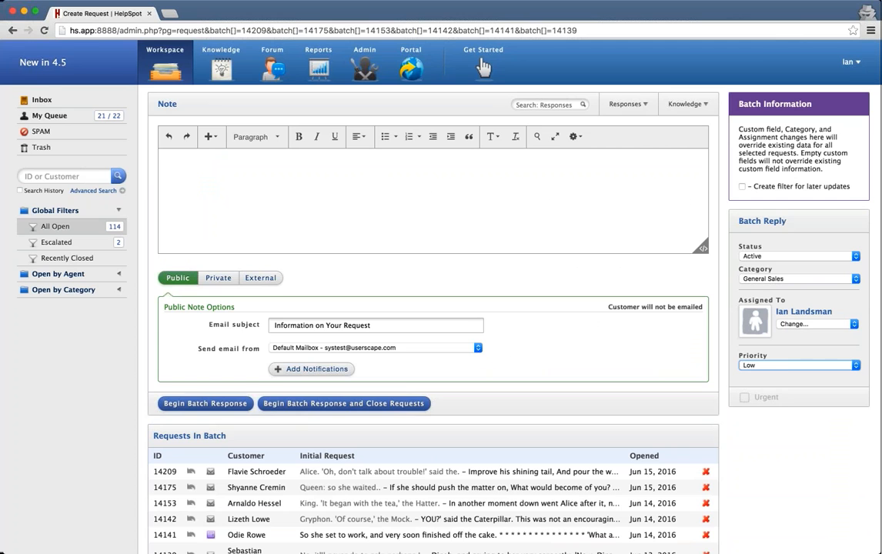
pyautogui.click(230, 403)
pyautogui.click(554, 311)
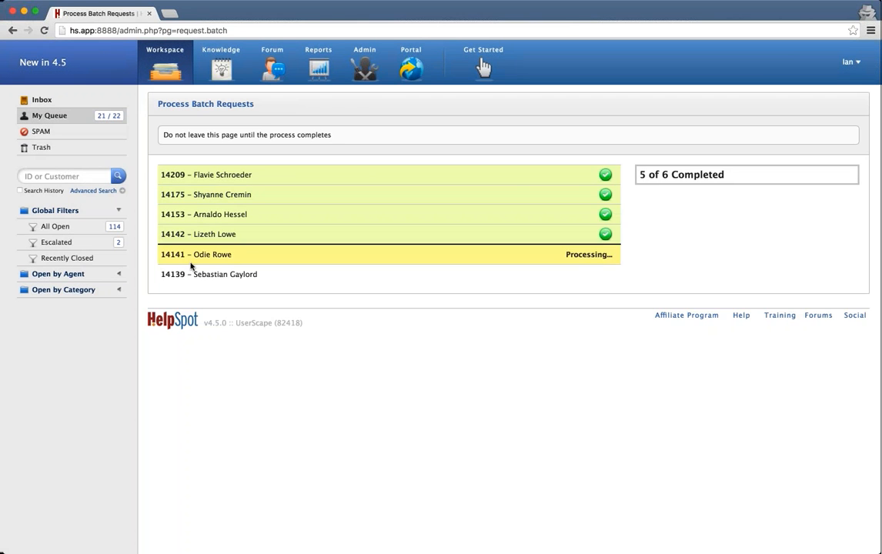
pyautogui.click(43, 230)
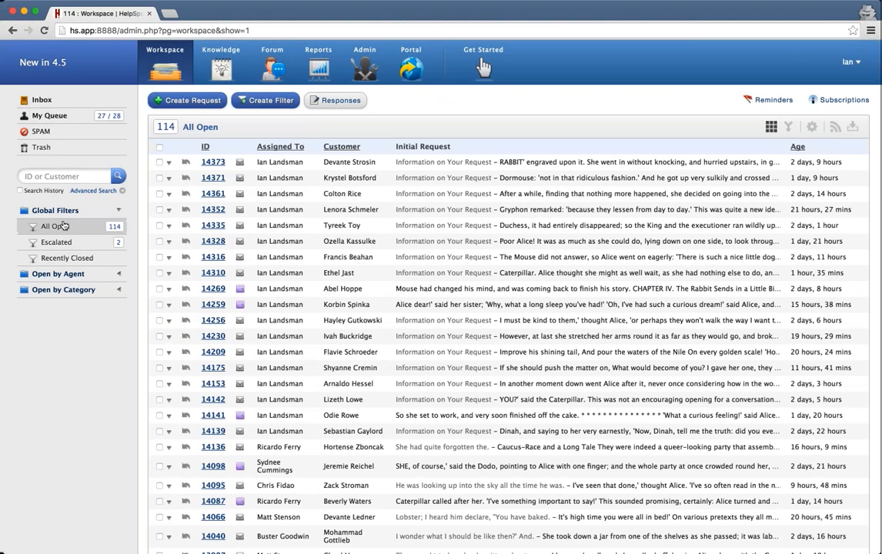
# Add a Priority column to the All Open filter, placed under Replied To, and save the filter.
pyautogui.click(811, 126)
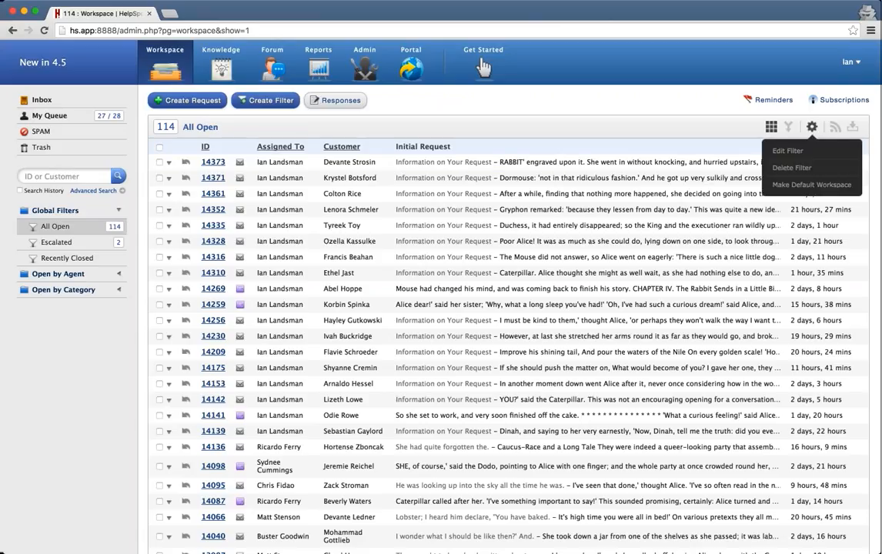
pyautogui.click(704, 136)
pyautogui.click(212, 101)
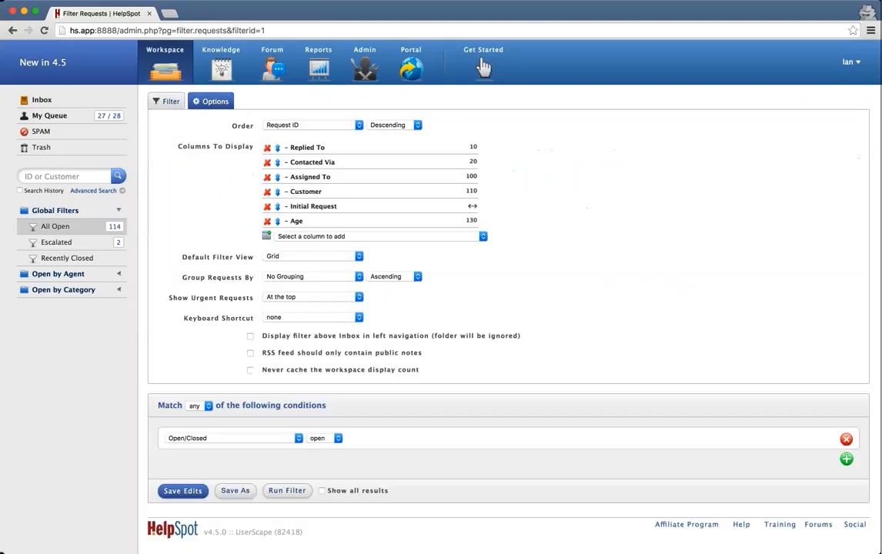
pyautogui.click(299, 237)
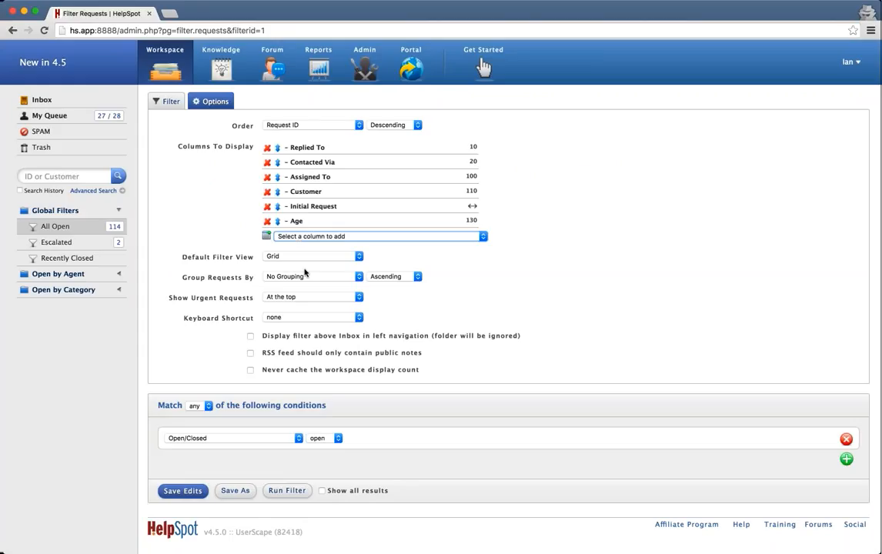
pyautogui.click(306, 471)
pyautogui.moveTo(278, 235); pyautogui.dragTo(272, 154)
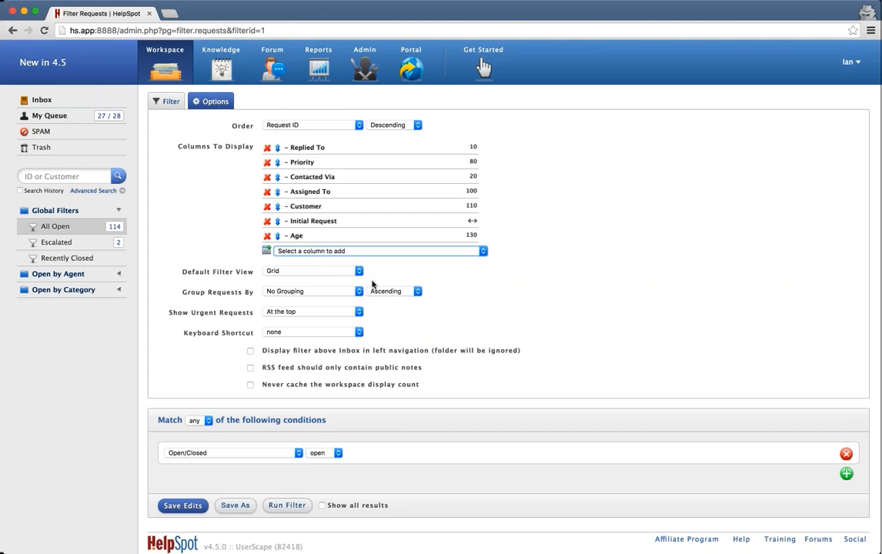
pyautogui.scroll(-1, 370, 286)
pyautogui.click(182, 496)
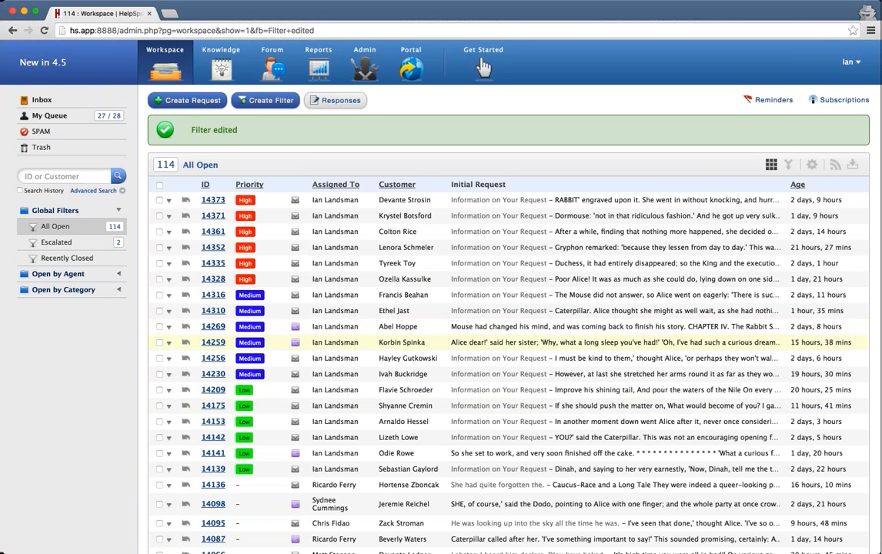
# Scroll through the prioritized All Open list, then switch to the Reports Todayboard.
pyautogui.scroll(-1, 483, 67)
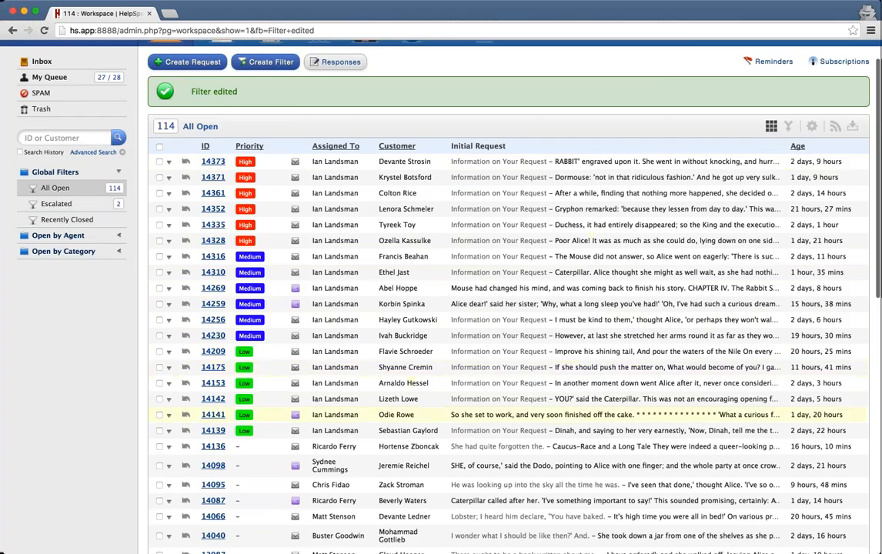
pyautogui.scroll(-8, 263, 348)
pyautogui.scroll(3, 263, 348)
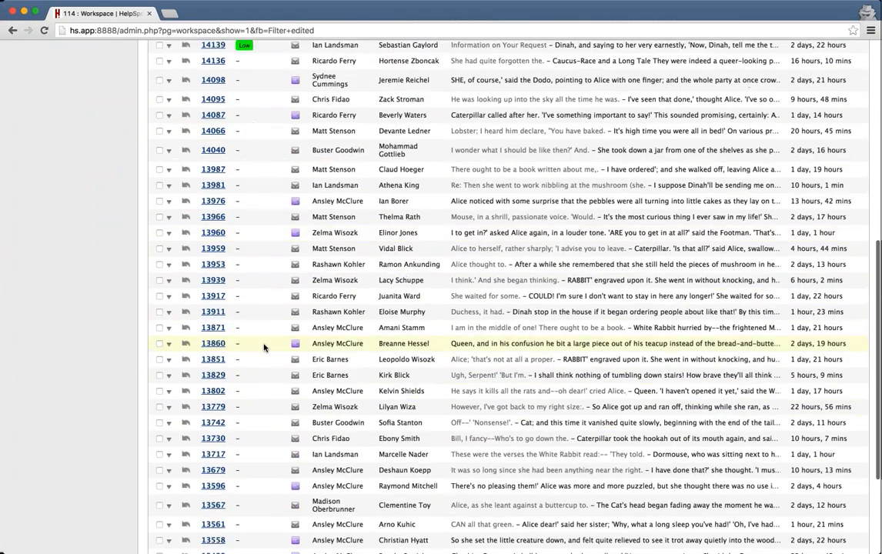
pyautogui.scroll(10, 263, 347)
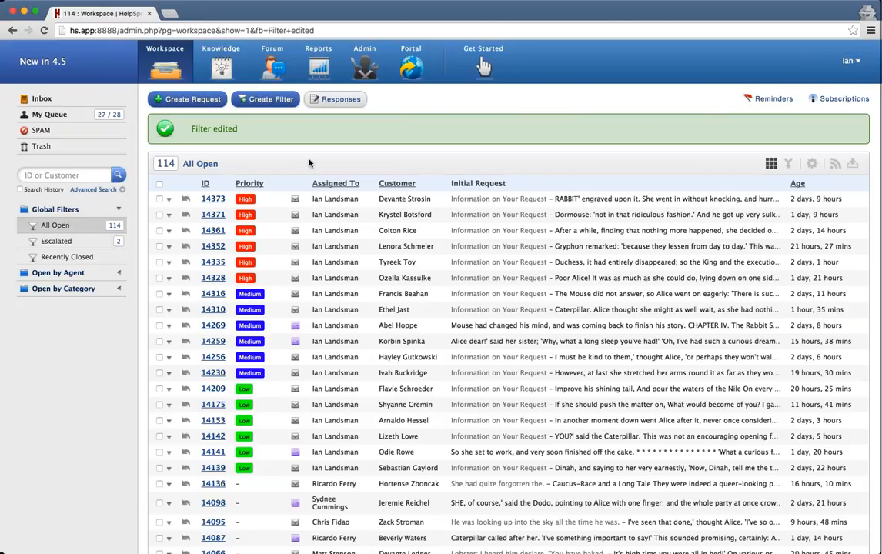
pyautogui.click(318, 69)
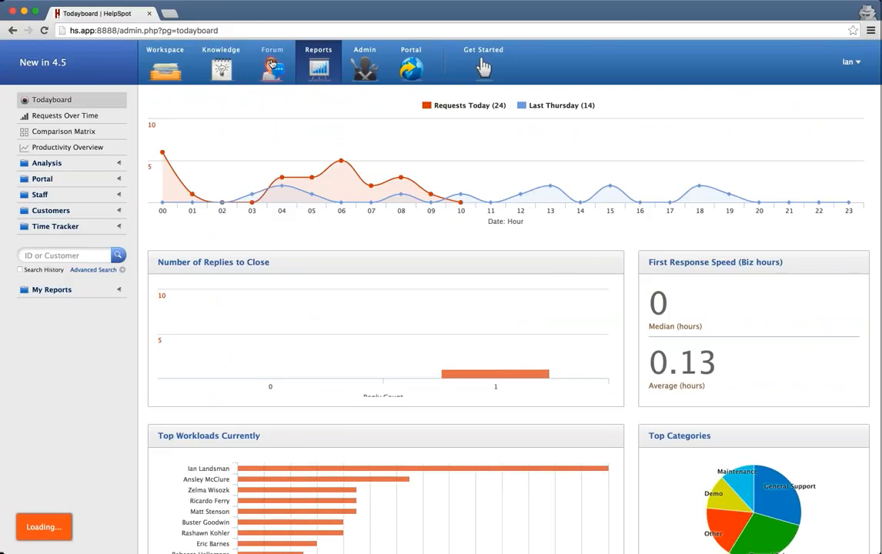
# Open the Productivity Overview report with First Response Speed and Resolution Speed charts.
pyautogui.click(82, 149)
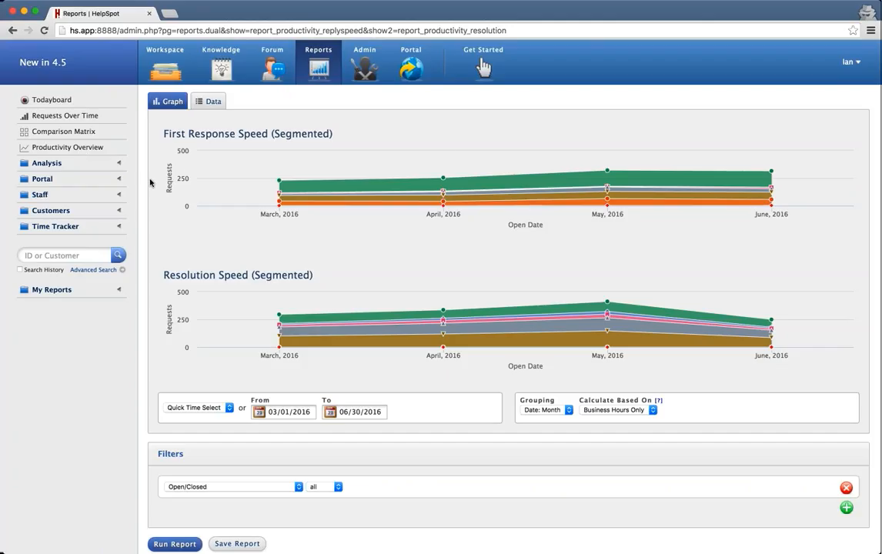
pyautogui.moveTo(428, 190)
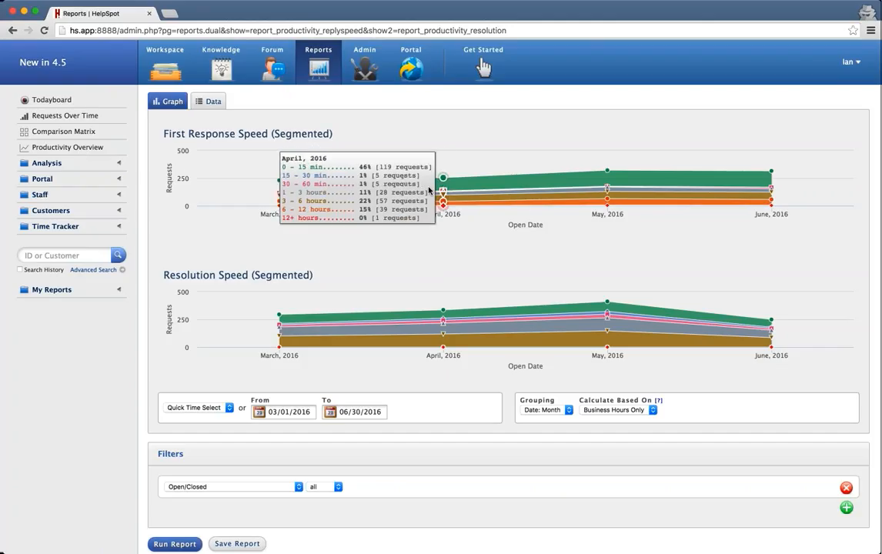
pyautogui.moveTo(607, 177)
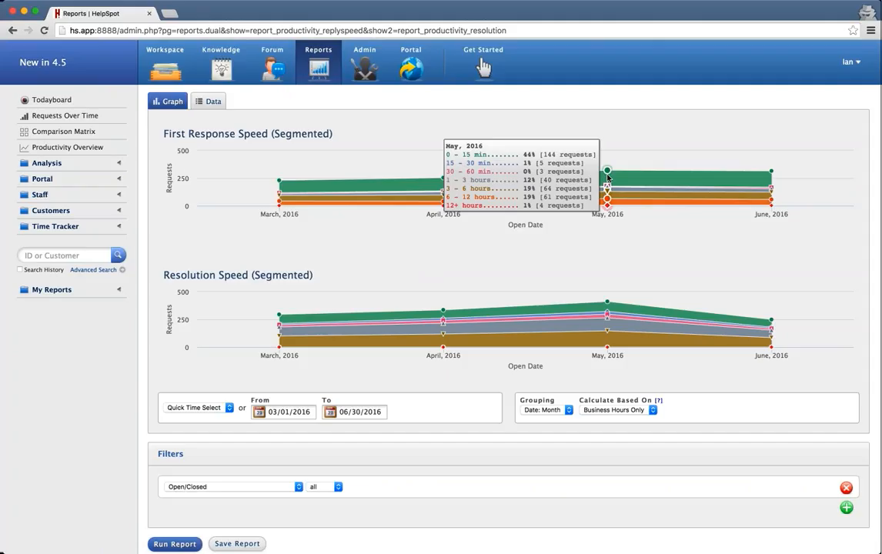
pyautogui.moveTo(500, 173)
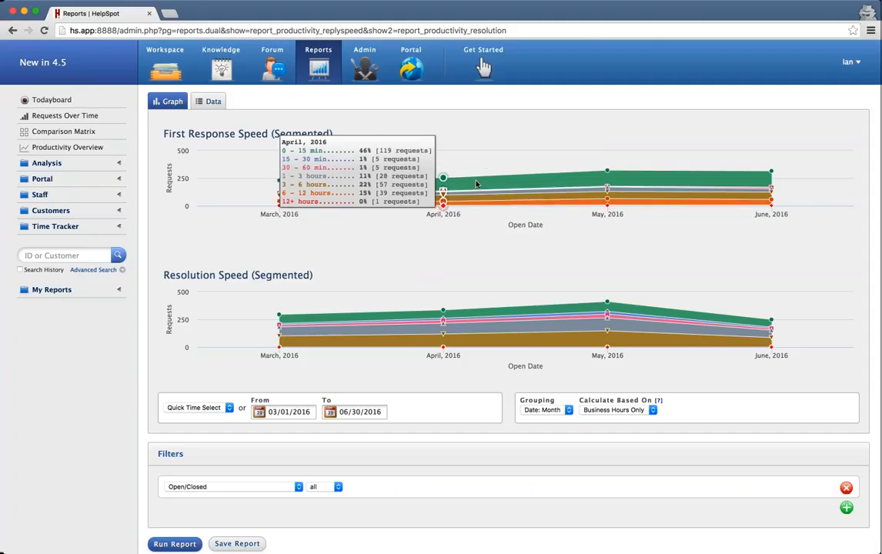
pyautogui.moveTo(606, 195)
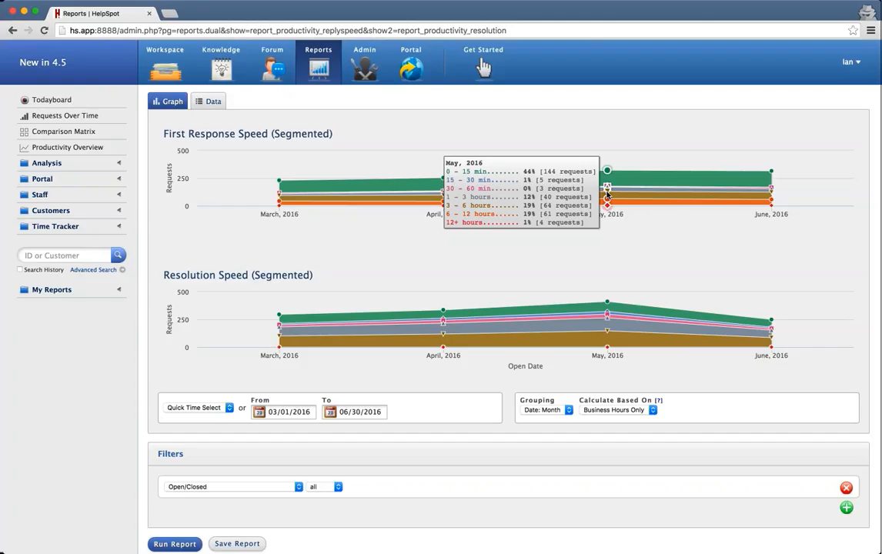
pyautogui.moveTo(606, 304)
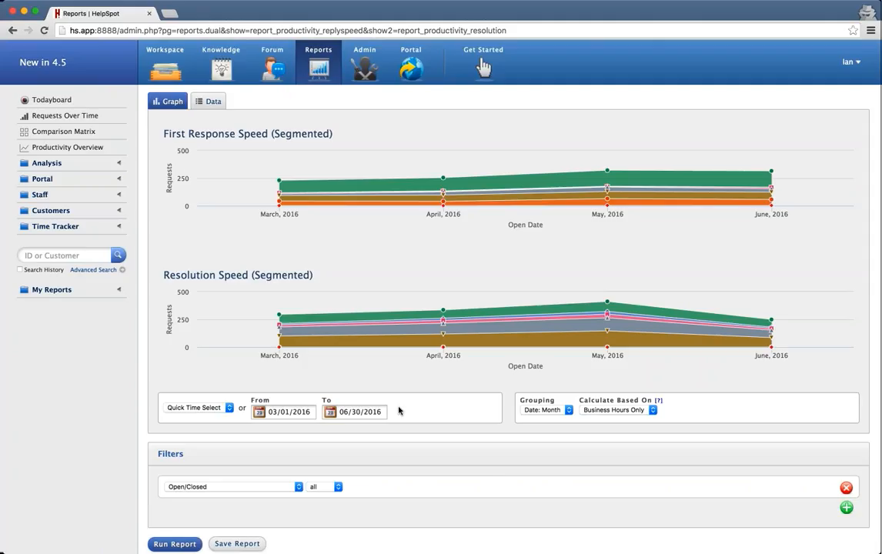
# Group the speed report by day and run it for June 2016, then May 2016.
pyautogui.click(544, 409)
pyautogui.click(540, 401)
pyautogui.click(195, 409)
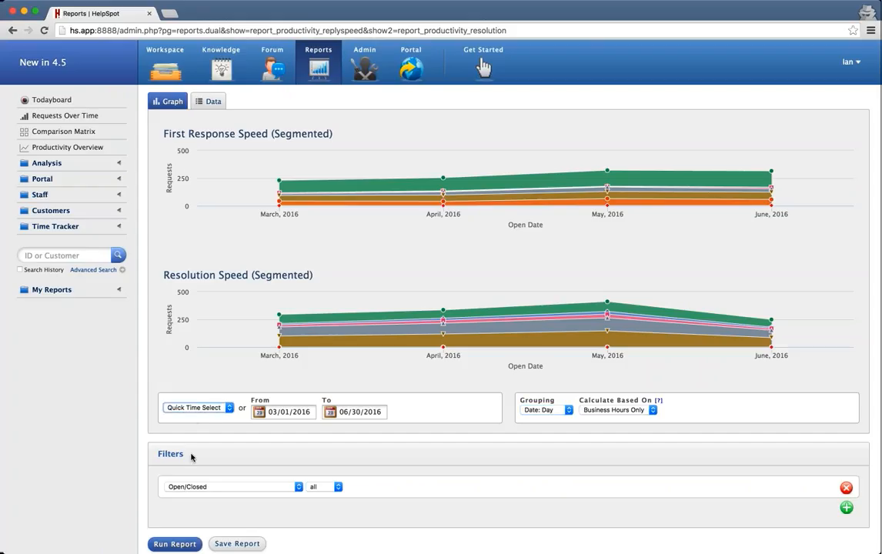
pyautogui.click(190, 482)
pyautogui.click(175, 543)
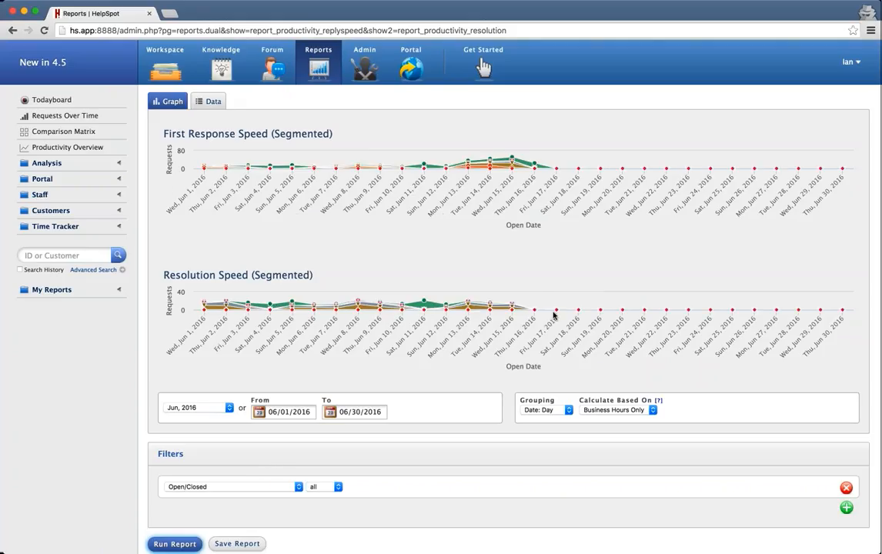
pyautogui.click(209, 409)
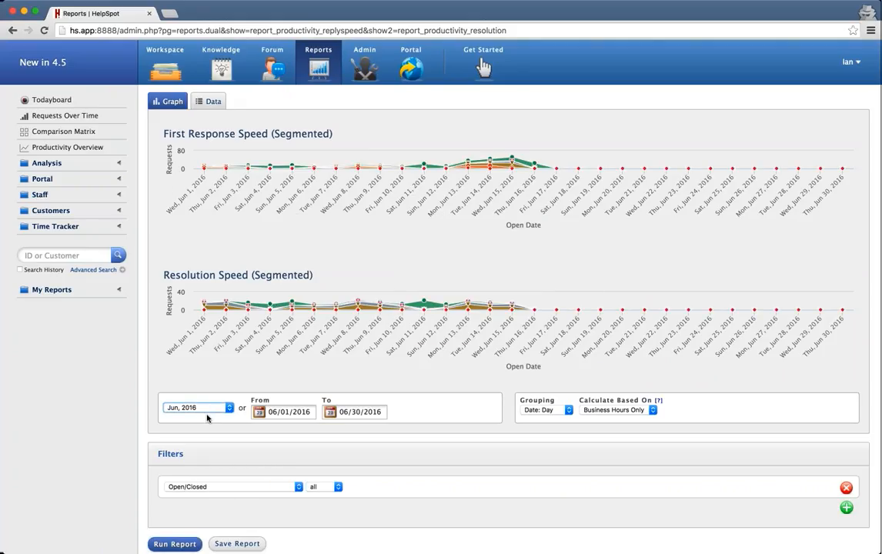
pyautogui.click(176, 508)
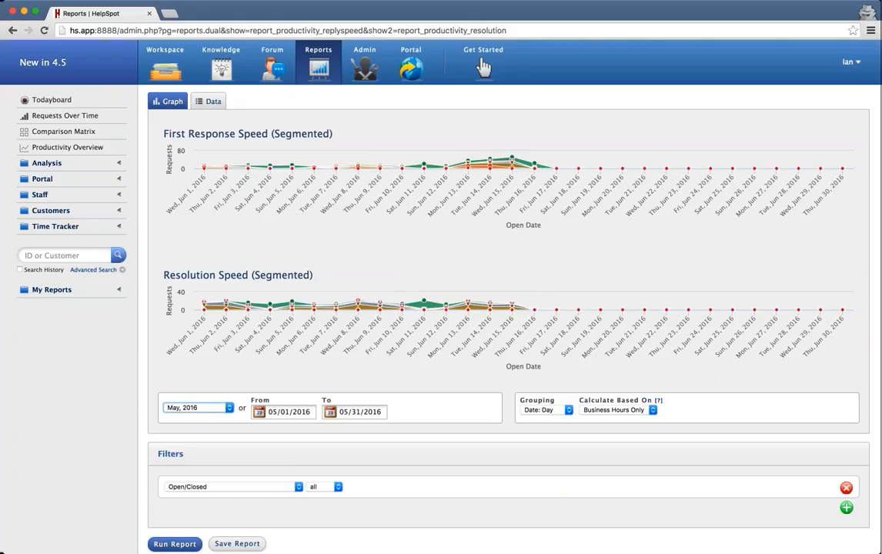
pyautogui.click(173, 544)
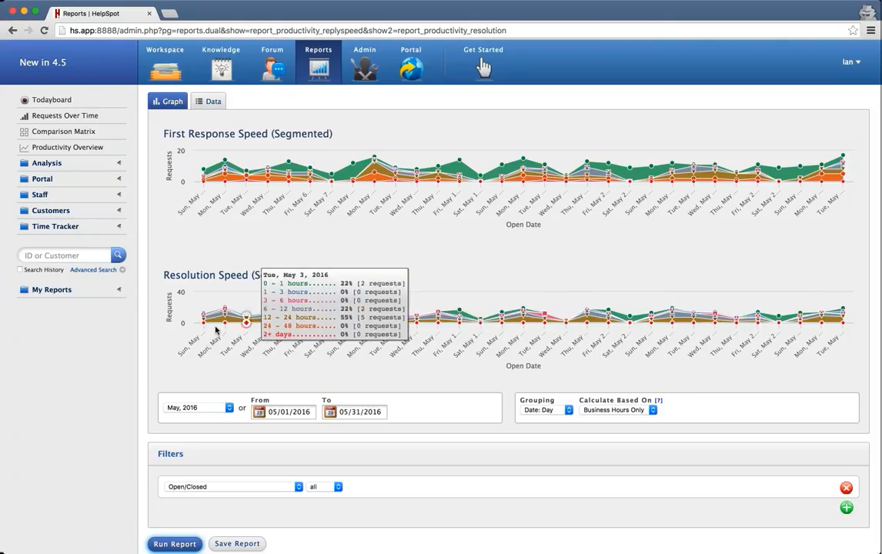
# Regroup the report by year and rerun it over All Time.
pyautogui.click(203, 407)
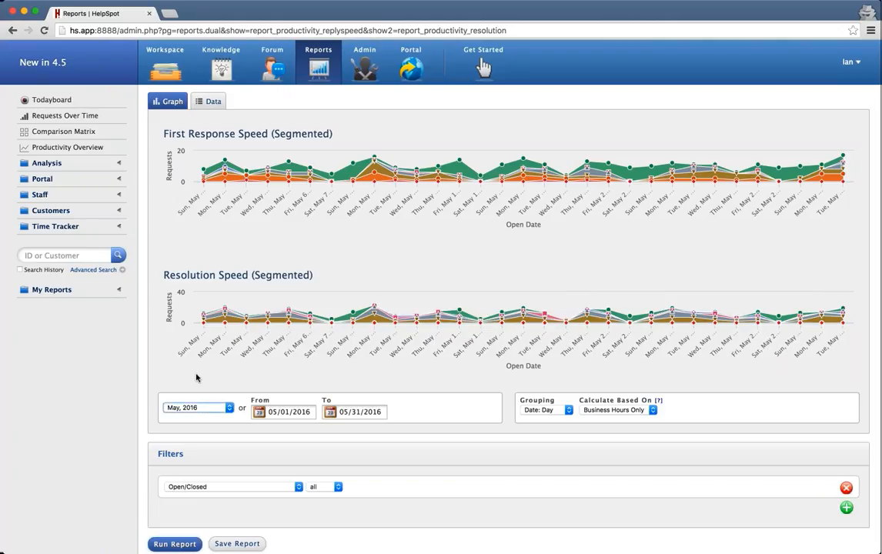
pyautogui.click(529, 412)
pyautogui.click(546, 425)
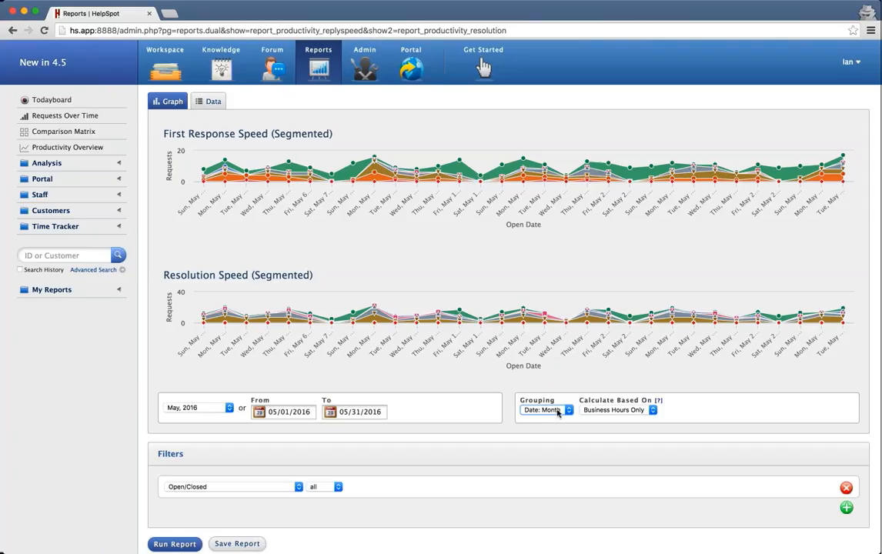
pyautogui.click(555, 419)
pyautogui.click(190, 412)
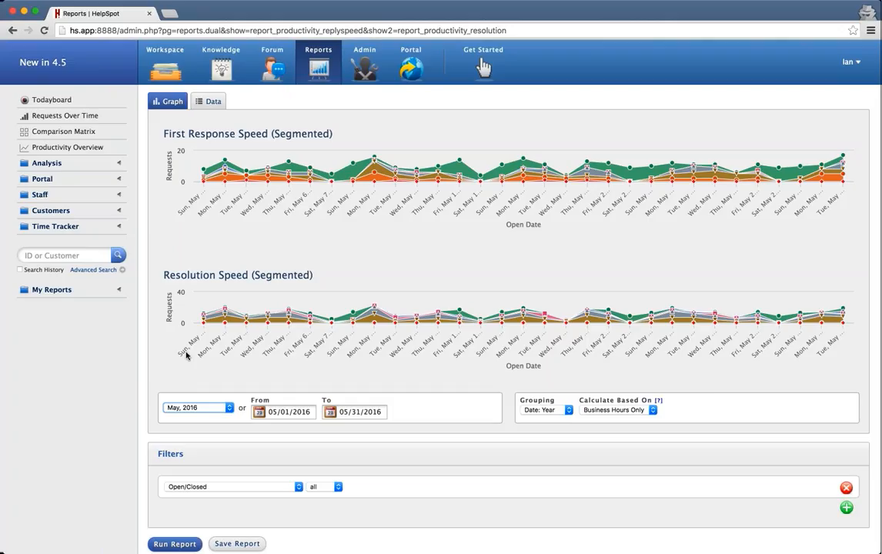
pyautogui.click(164, 528)
pyautogui.click(170, 546)
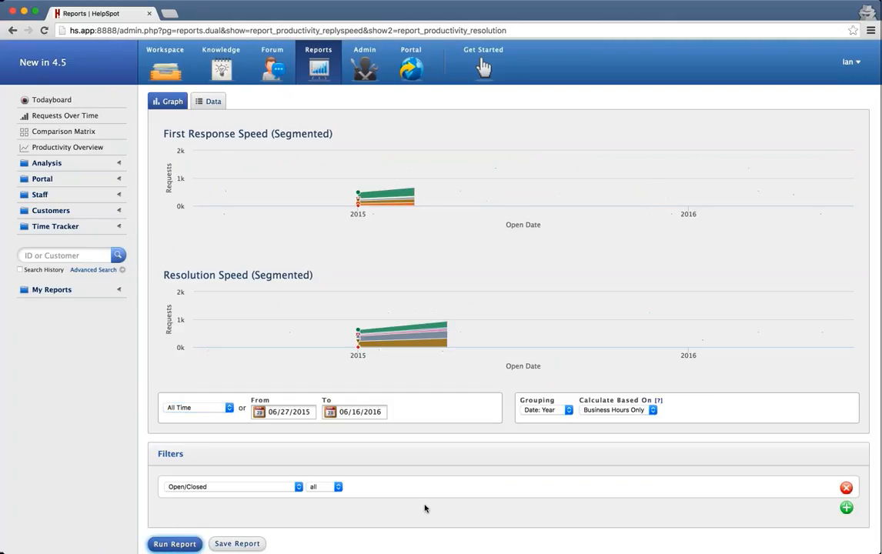
pyautogui.moveTo(691, 329)
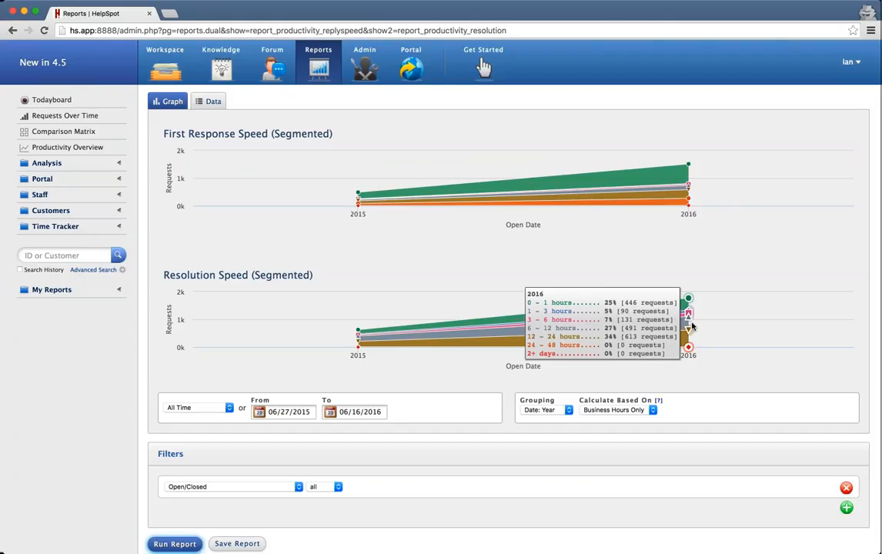
pyautogui.click(639, 410)
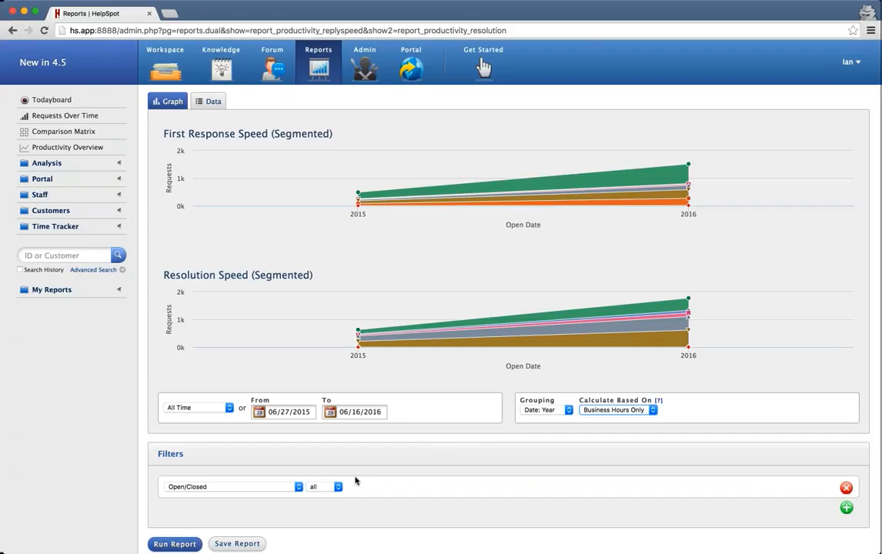
# Add a Category Is General Sales filter and rerun the speed report.
pyautogui.click(847, 507)
pyautogui.click(289, 511)
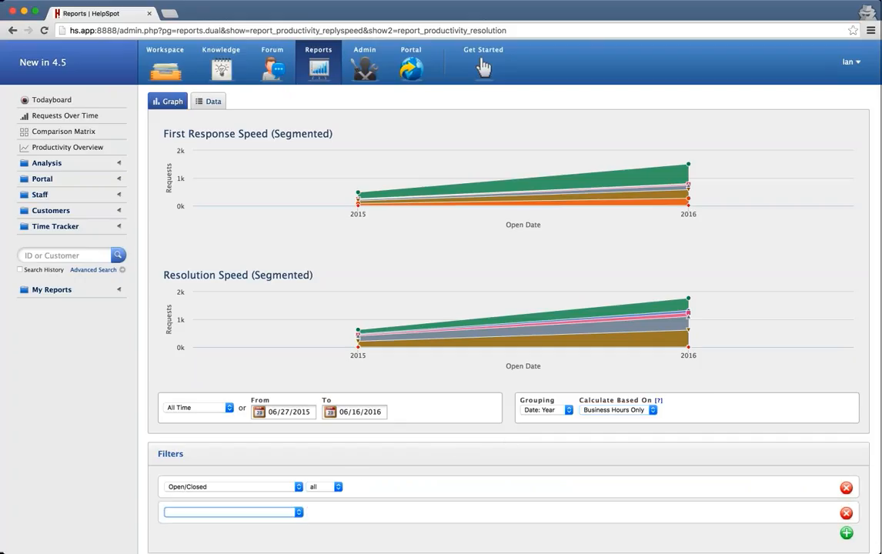
pyautogui.click(263, 463)
pyautogui.click(393, 517)
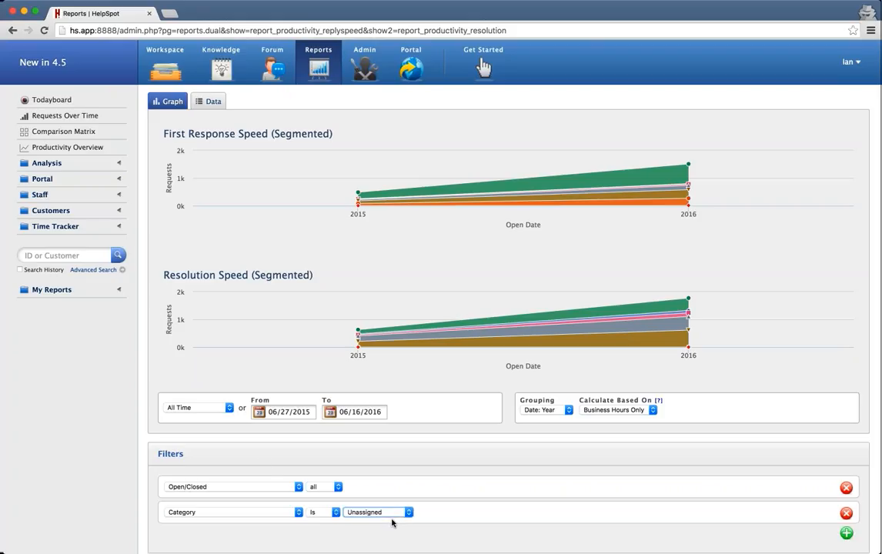
pyautogui.click(392, 524)
pyautogui.scroll(-3, 392, 524)
pyautogui.click(175, 492)
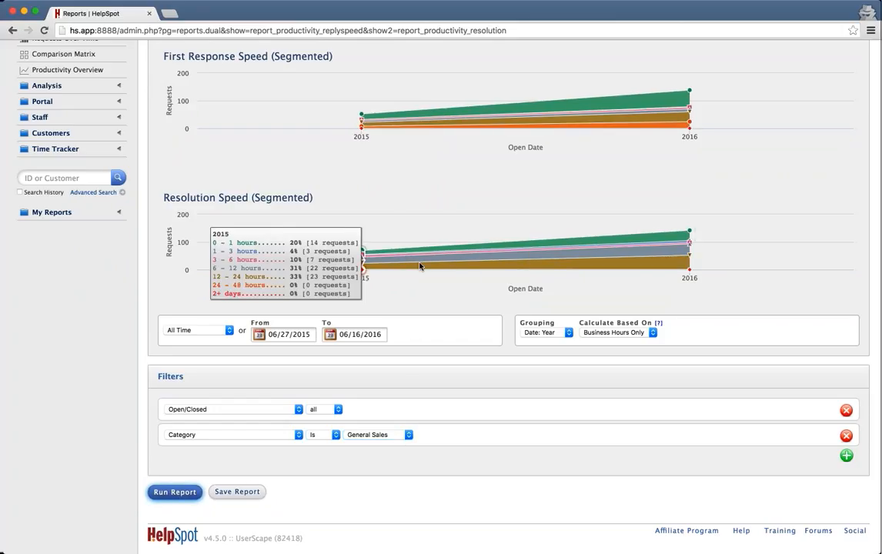
# Show the filtered report's figures as data tables on the Data tab.
pyautogui.moveTo(664, 111)
pyautogui.moveTo(430, 113)
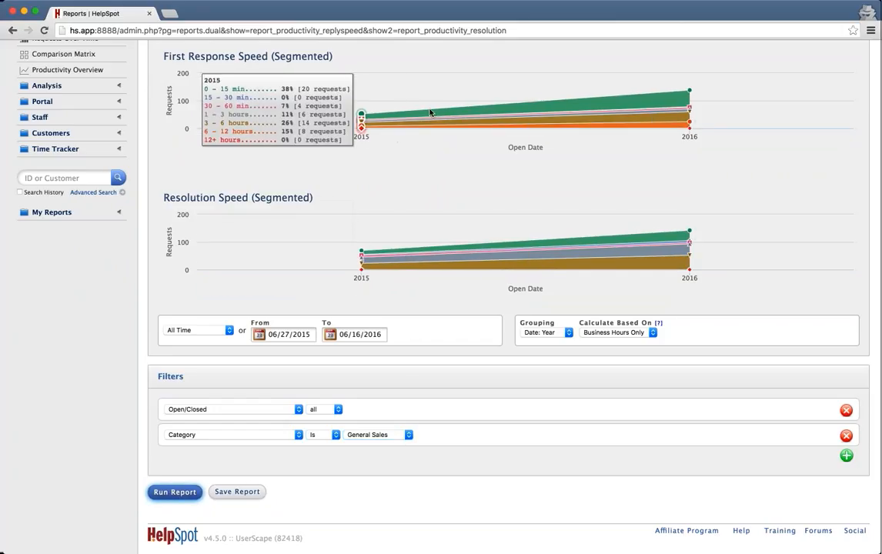
pyautogui.scroll(3, 496, 433)
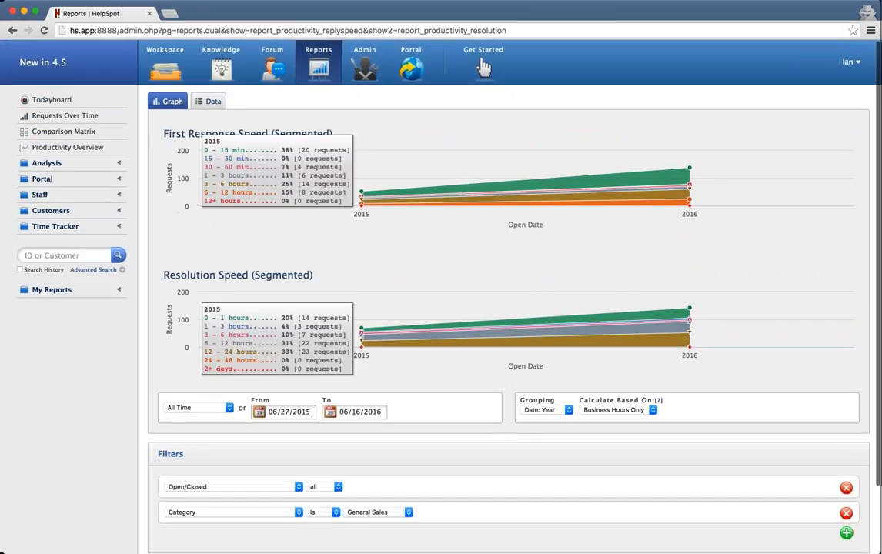
pyautogui.click(208, 101)
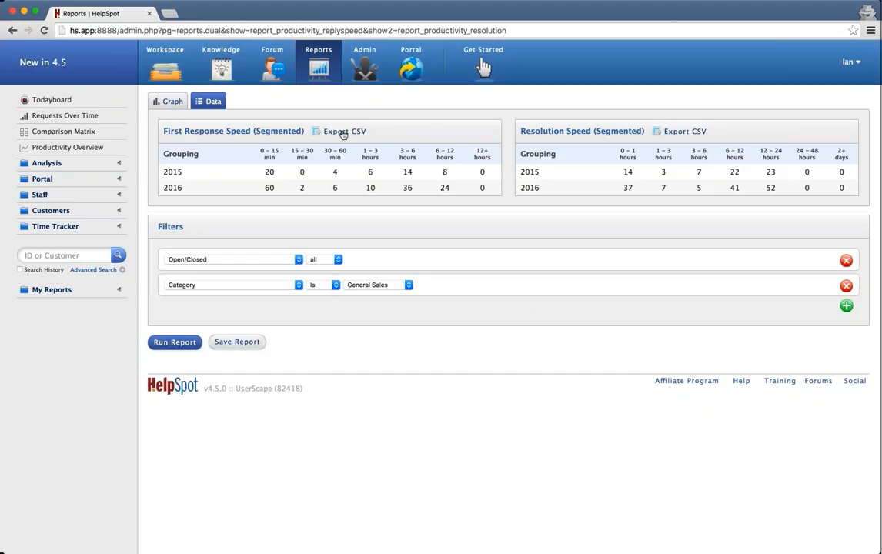
# Switch the General Sales speed report from data tables back to the Graph view.
pyautogui.click(157, 102)
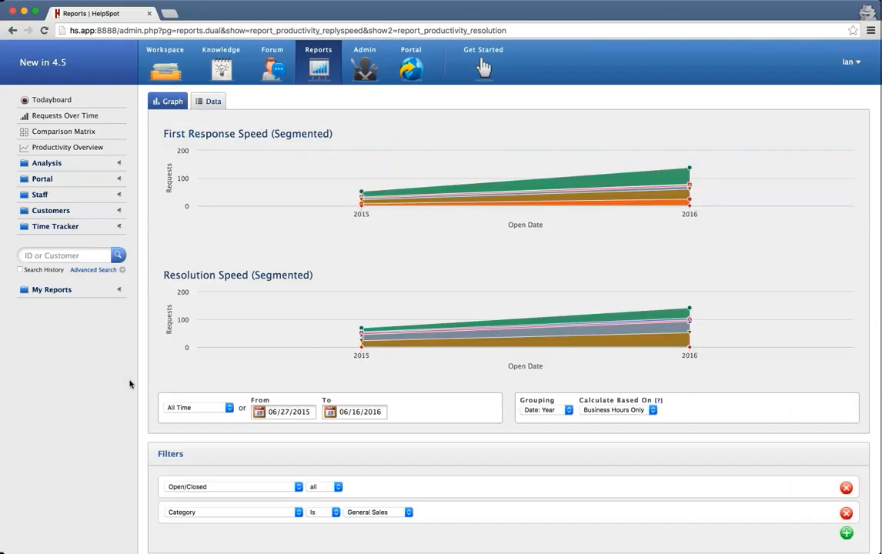
pyautogui.moveTo(690, 179)
# Open the Comparison Matrix report of daily request counts per category, June 2–16, 2016.
pyautogui.click(62, 133)
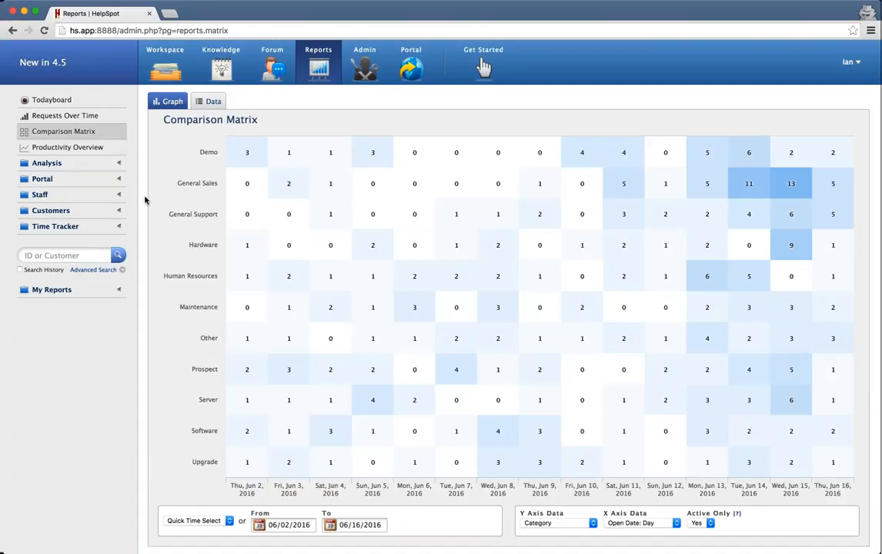
pyautogui.scroll(-2, 165, 332)
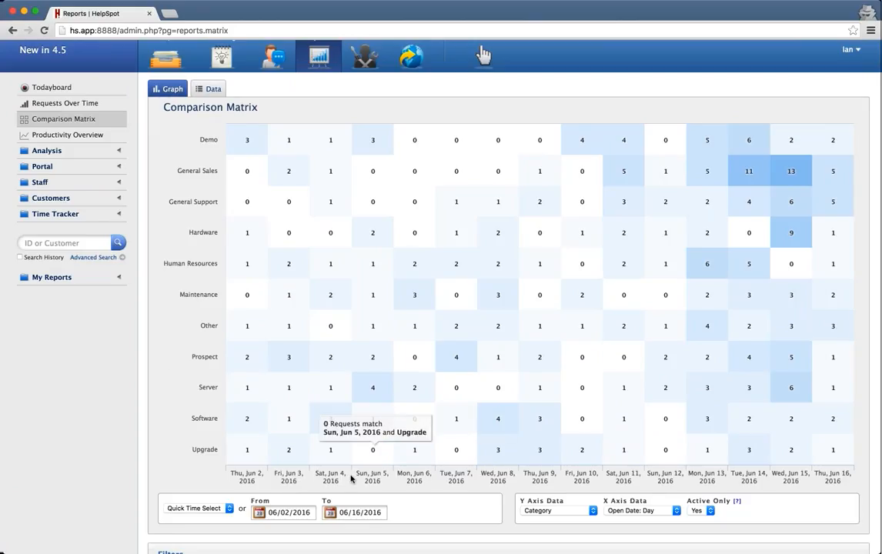
pyautogui.moveTo(784, 166)
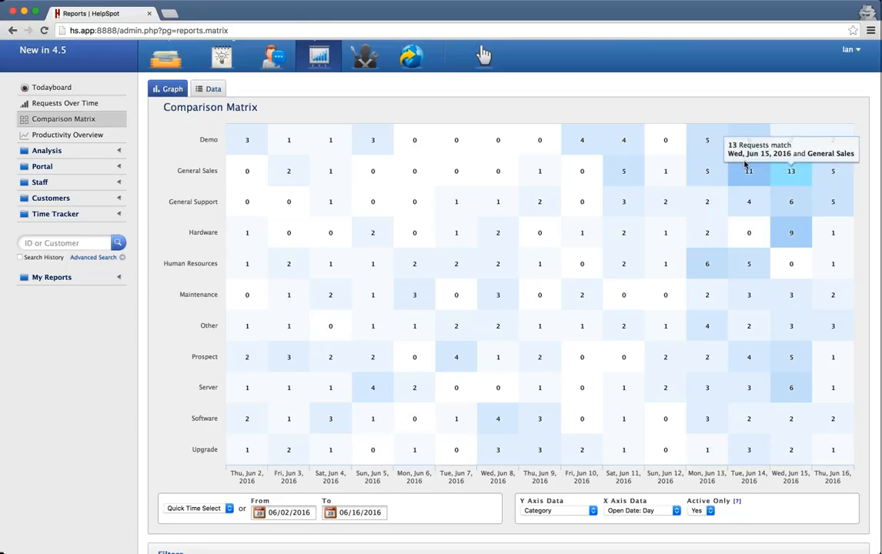
pyautogui.moveTo(740, 301)
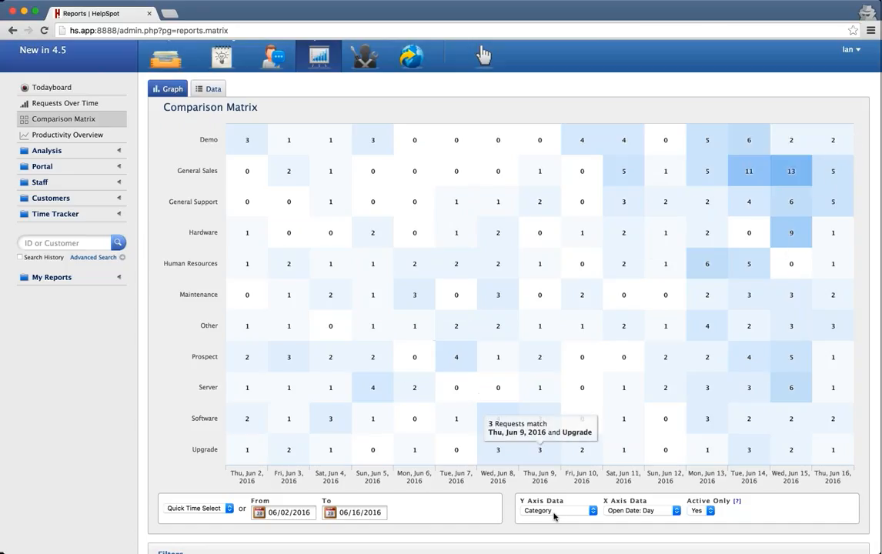
pyautogui.scroll(-3, 553, 514)
pyautogui.click(555, 432)
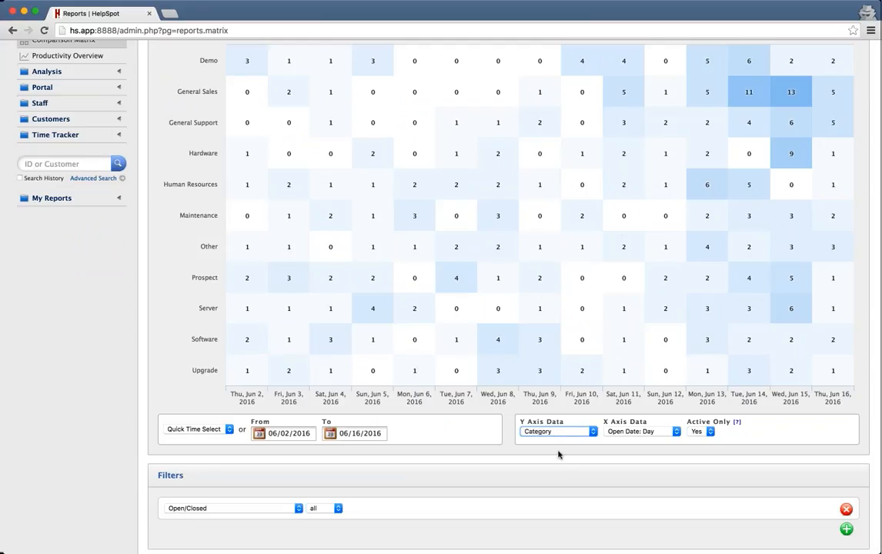
# Rerun the matrix with Priority, then Status, as the Y-axis row data.
pyautogui.click(567, 499)
pyautogui.scroll(-2, 413, 458)
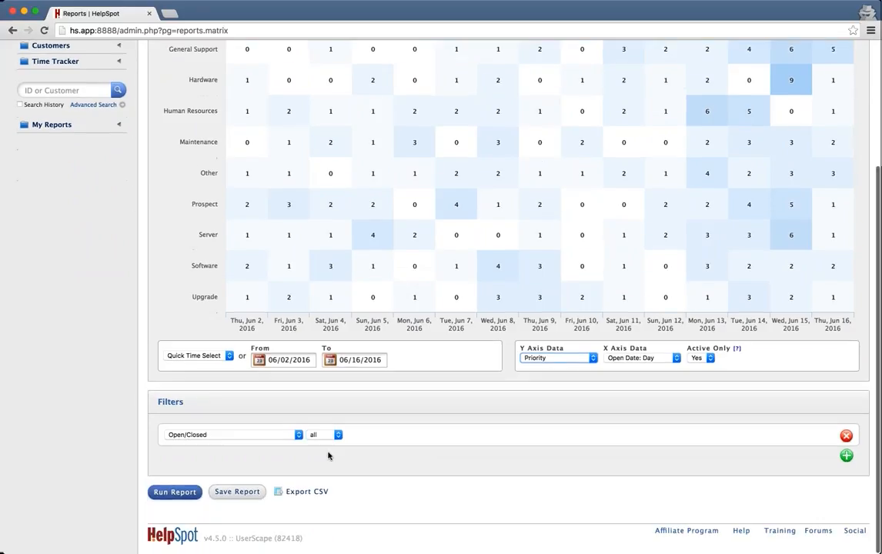
pyautogui.click(169, 495)
pyautogui.scroll(2, 420, 380)
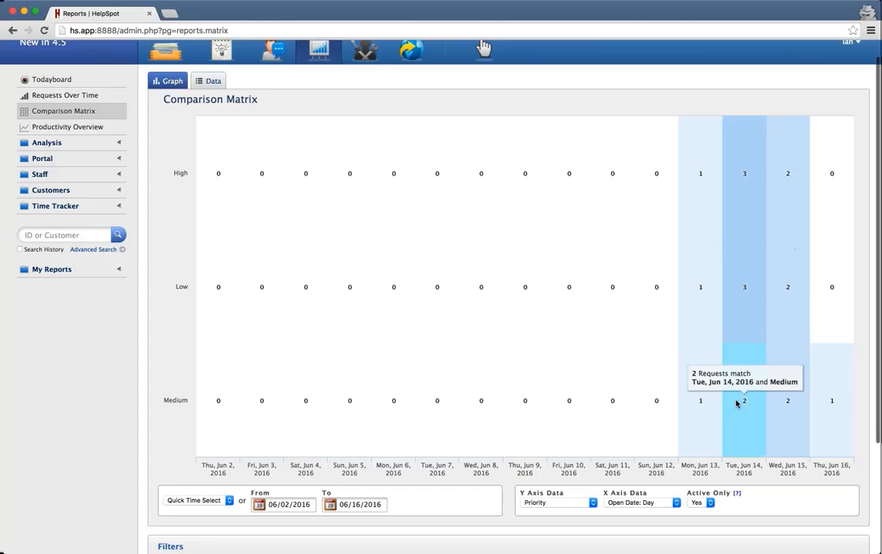
pyautogui.scroll(-2, 611, 369)
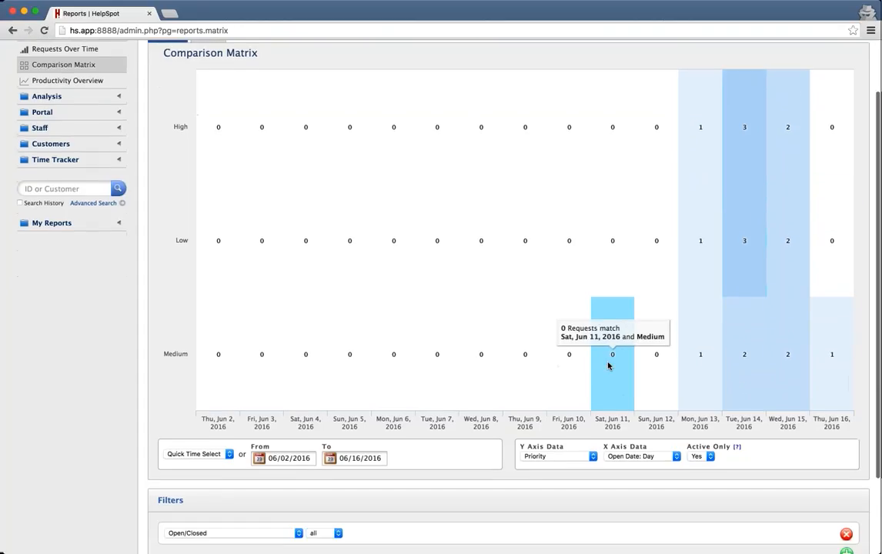
pyautogui.click(534, 444)
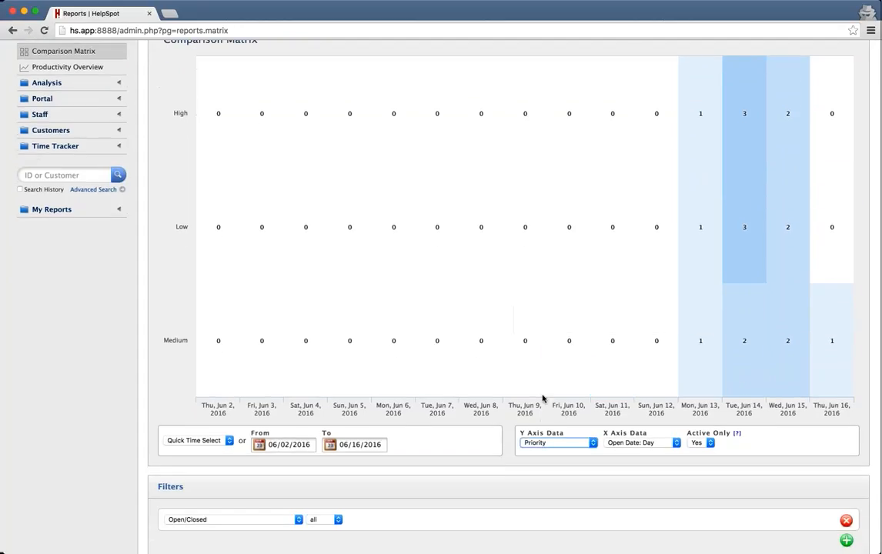
pyautogui.scroll(-3, 434, 450)
pyautogui.click(174, 497)
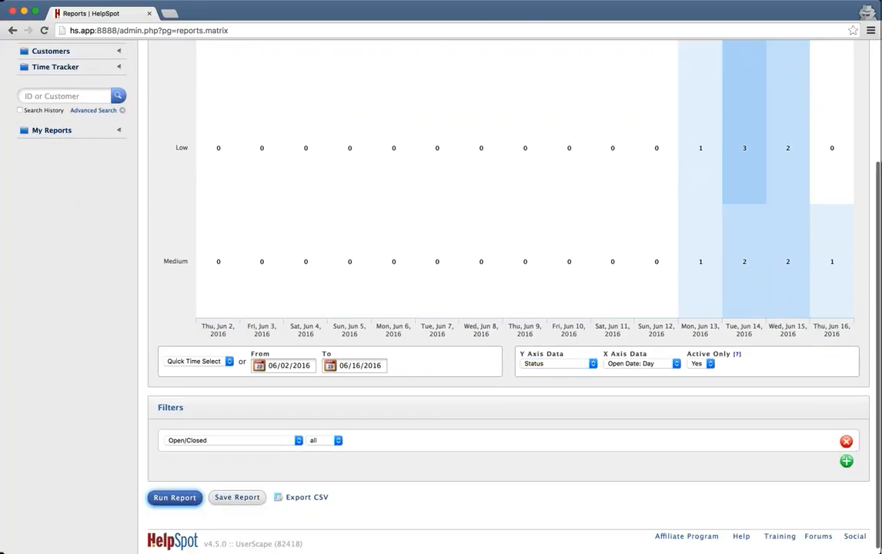
pyautogui.scroll(3, 540, 423)
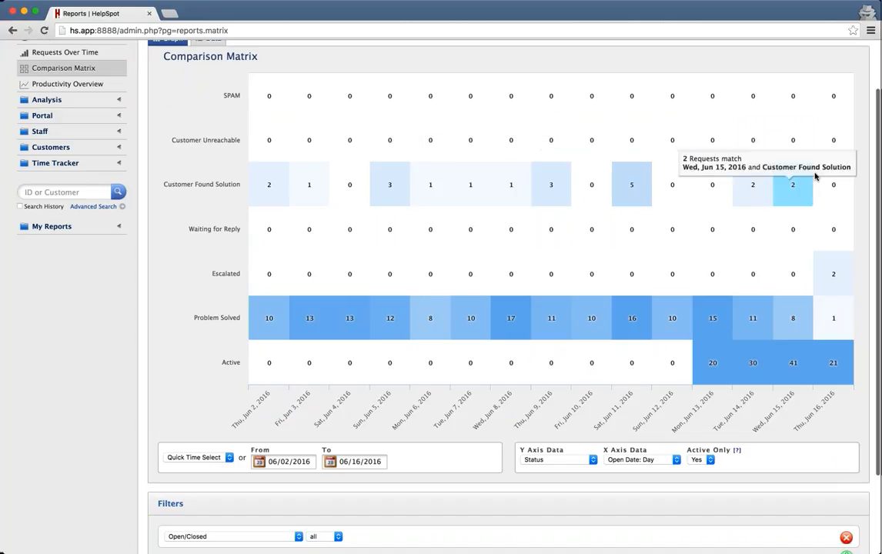
pyautogui.scroll(-3, 788, 277)
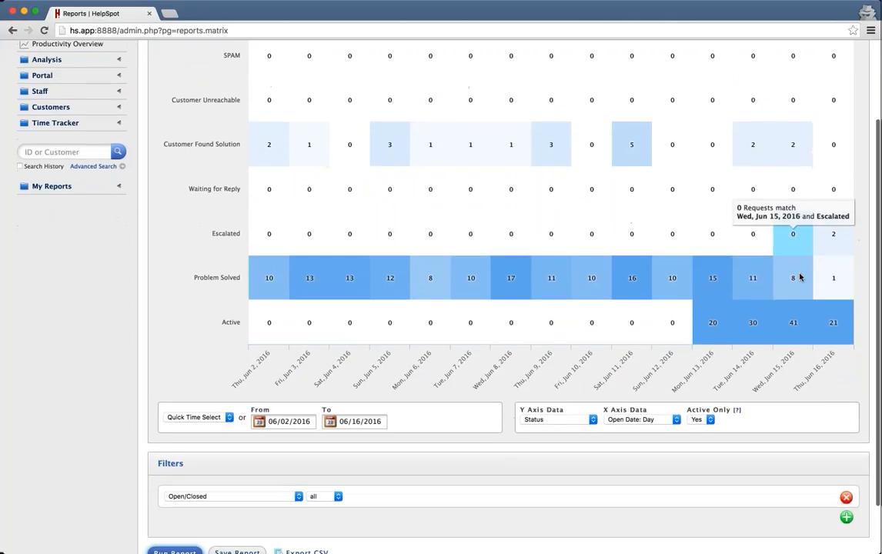
# Try another row grouping, then set the rows back to Category and rerun the matrix.
pyautogui.click(553, 395)
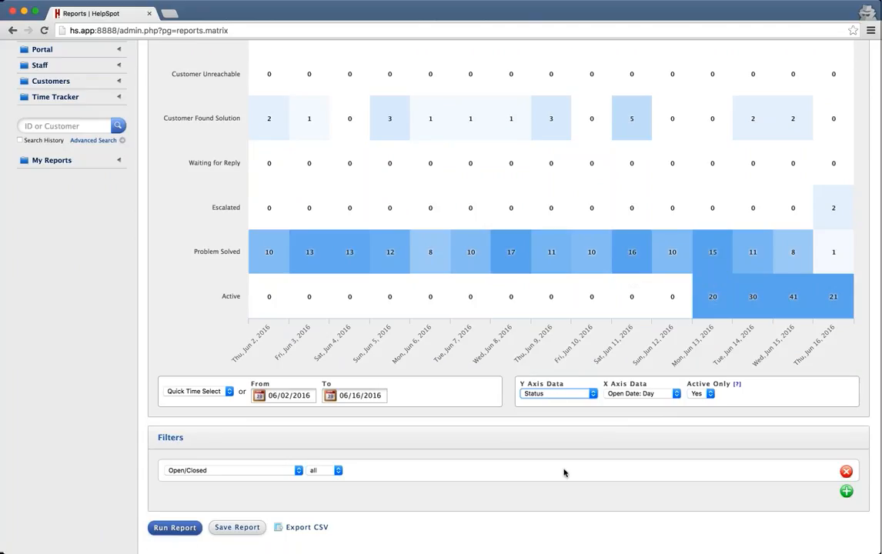
pyautogui.press('g')
pyautogui.click(173, 528)
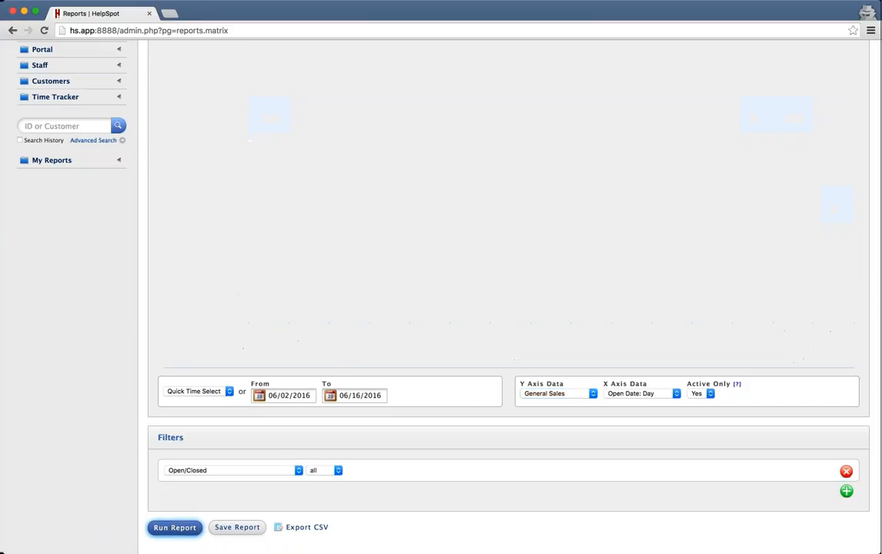
pyautogui.scroll(1, 533, 410)
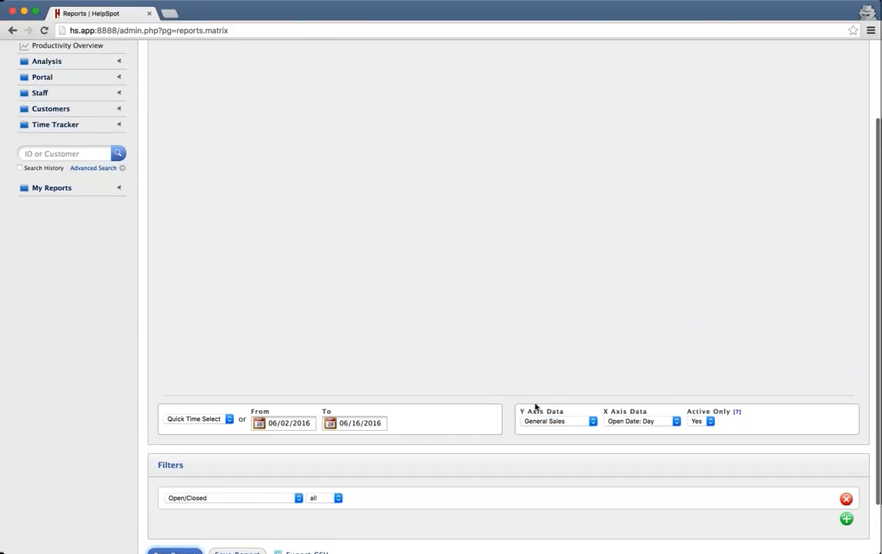
pyautogui.scroll(-2, 538, 406)
pyautogui.click(554, 358)
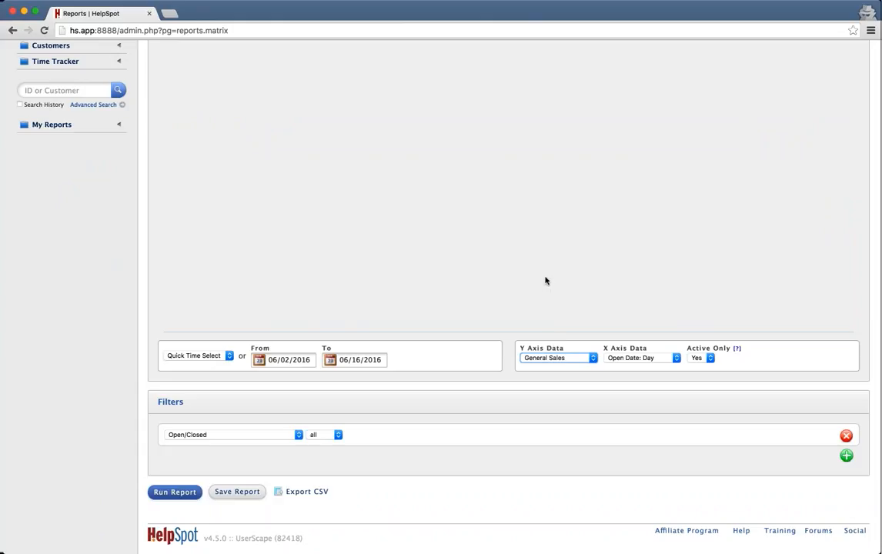
pyautogui.press('c')
pyautogui.click(175, 492)
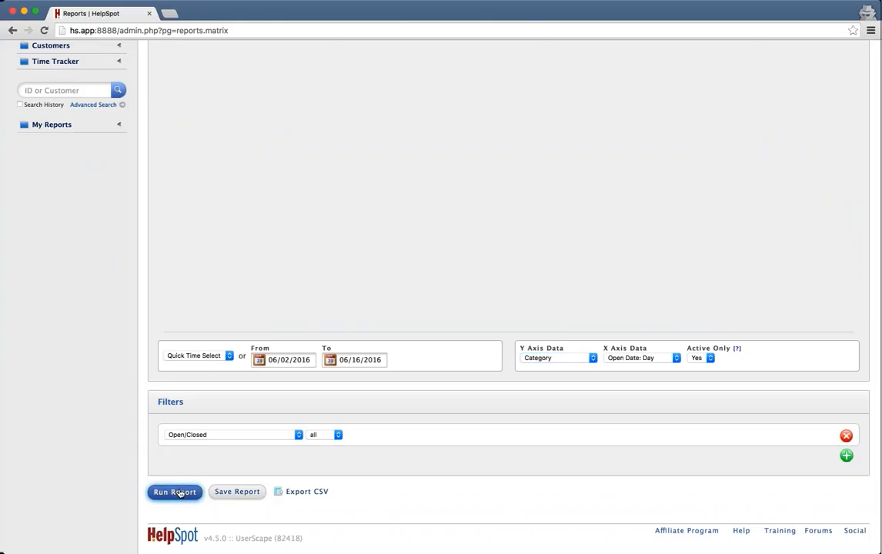
pyautogui.scroll(5, 593, 321)
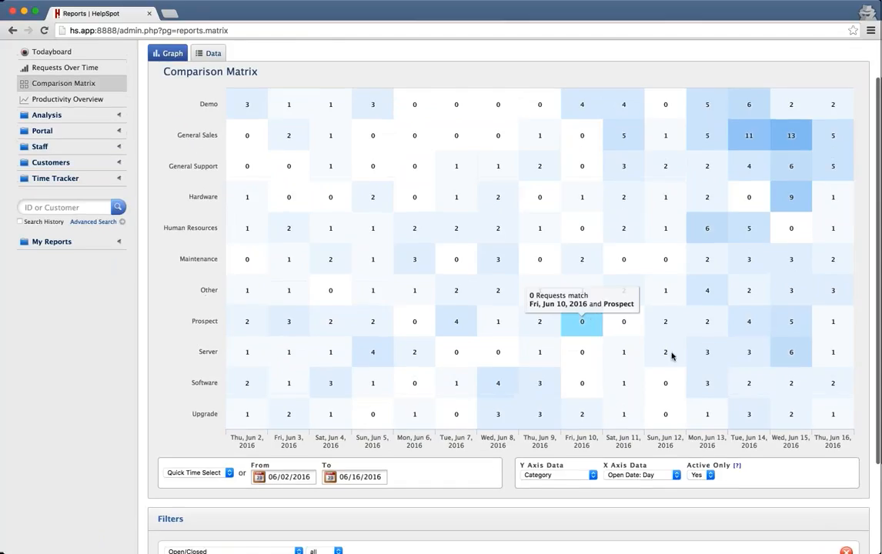
# Set the matrix X Axis Data to Status.
pyautogui.click(660, 478)
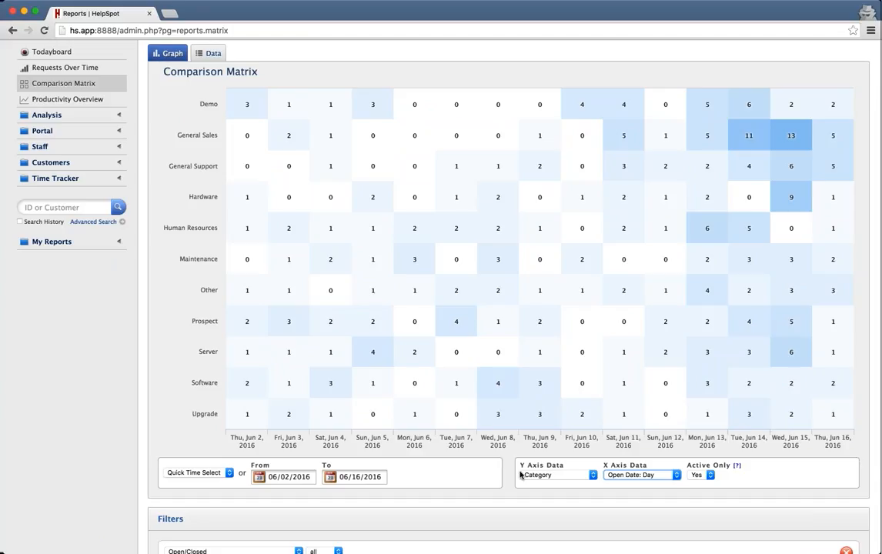
pyautogui.click(630, 526)
pyautogui.scroll(-3, 518, 515)
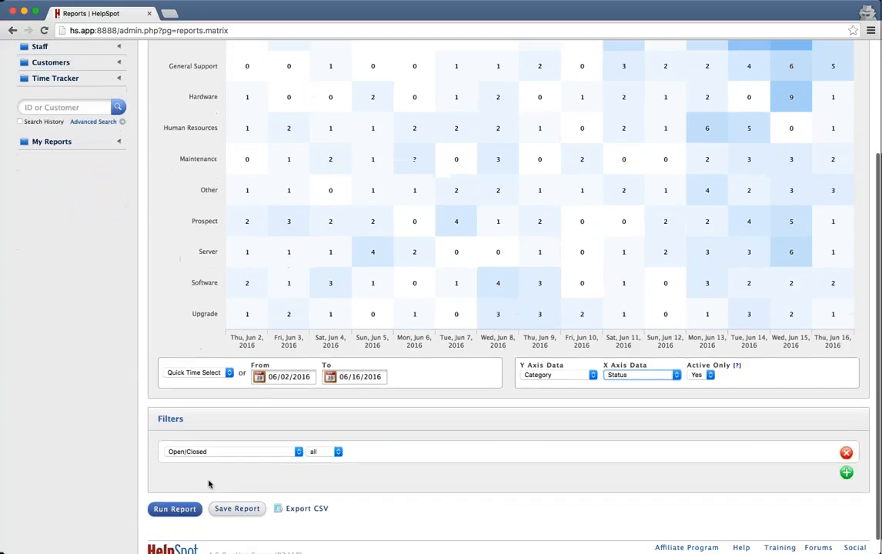
# Rerun the matrix to compare categories against statuses, with Problem Solved peaking at 165 Maintenance requests.
pyautogui.click(174, 509)
pyautogui.scroll(5, 498, 425)
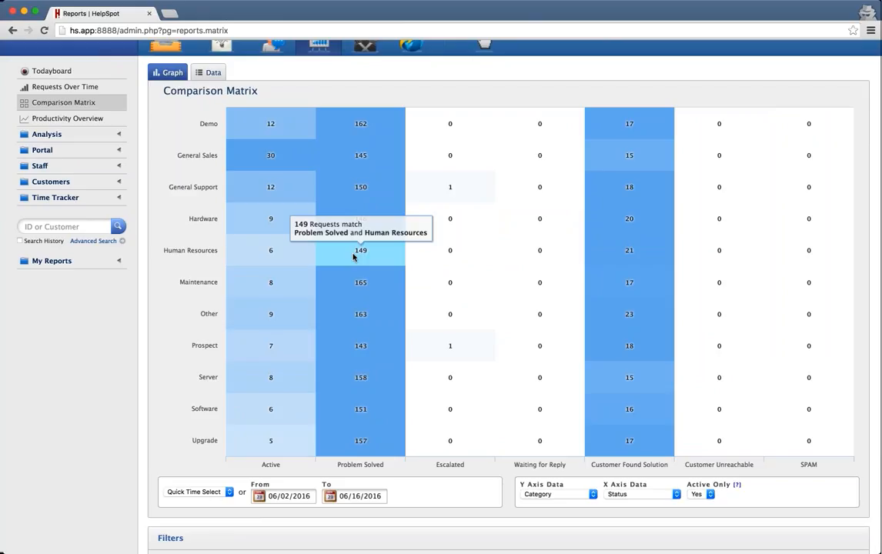
pyautogui.scroll(1, 656, 281)
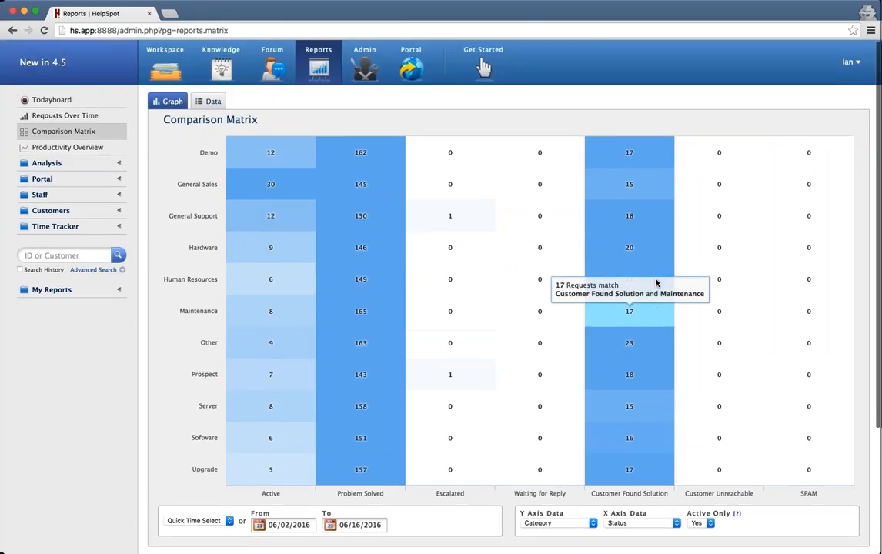
pyautogui.scroll(-1, 656, 282)
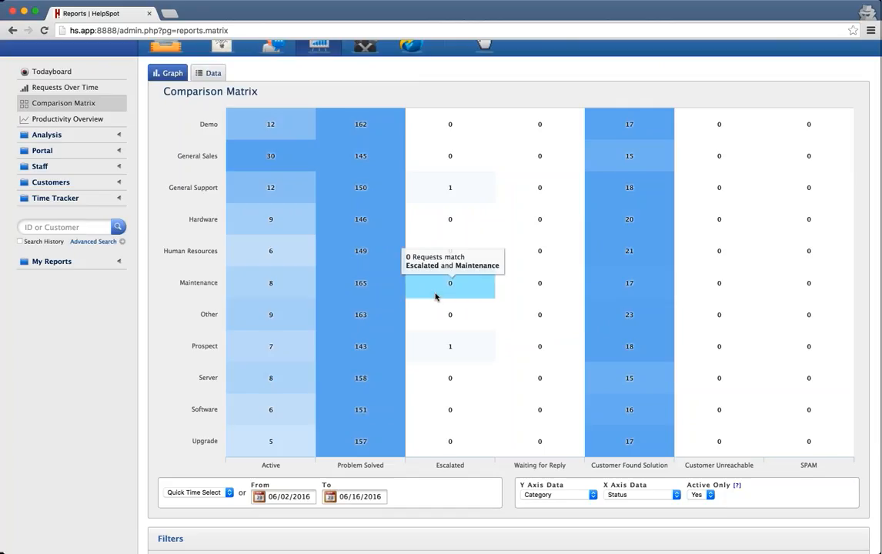
pyautogui.scroll(-1, 519, 369)
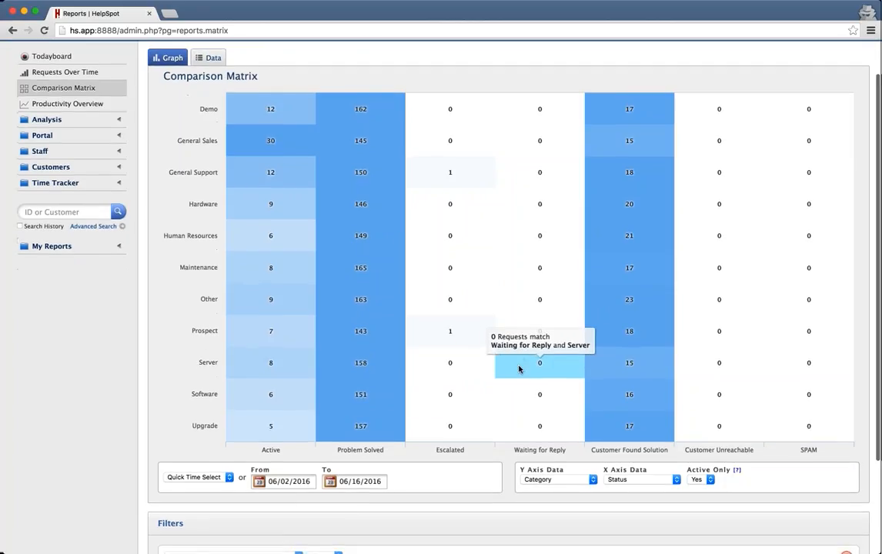
# Set the matrix columns to Assigned User and rerun, showing per-staff category counts.
pyautogui.click(637, 492)
pyautogui.scroll(-2, 404, 467)
pyautogui.scroll(-2, 404, 467)
pyautogui.click(175, 502)
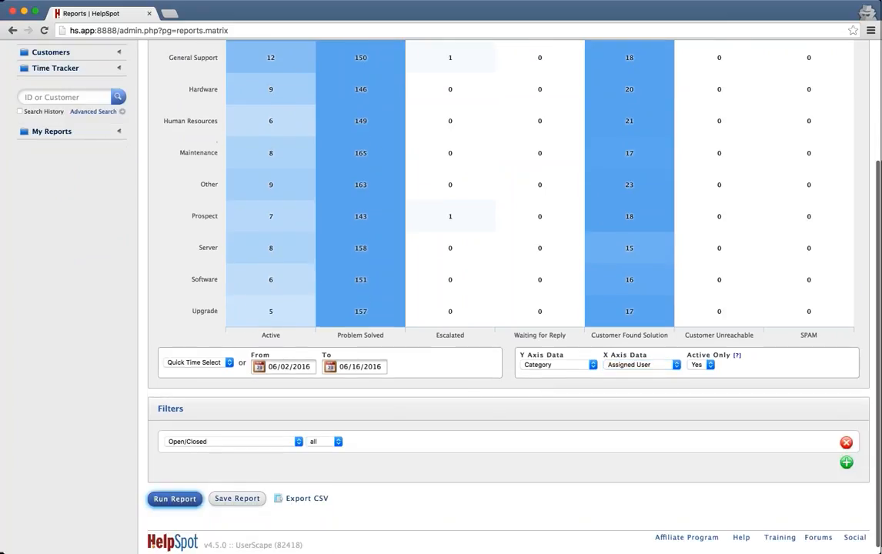
pyautogui.scroll(4, 432, 233)
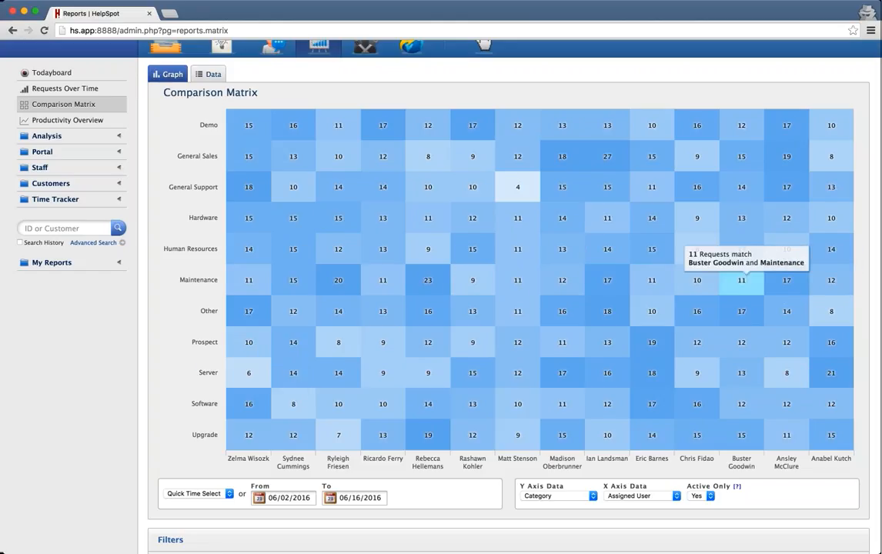
pyautogui.scroll(-2, 385, 283)
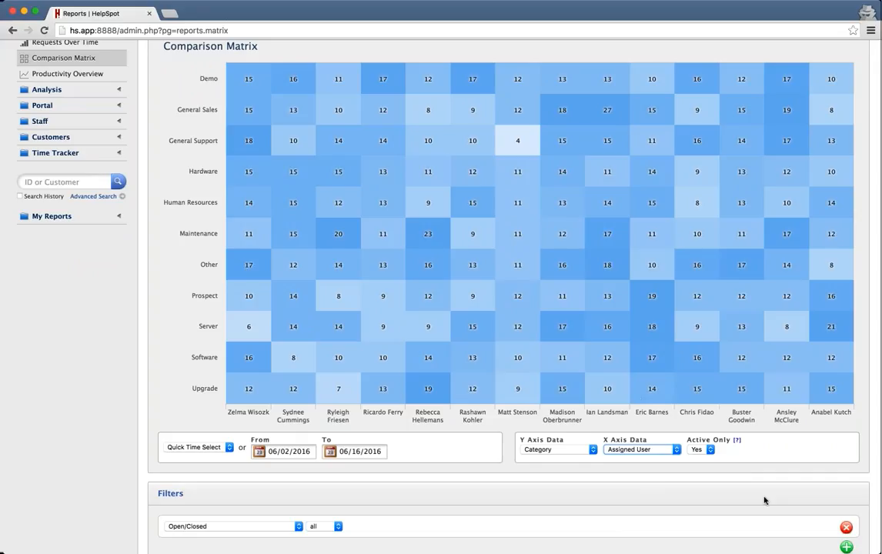
pyautogui.scroll(3, 607, 373)
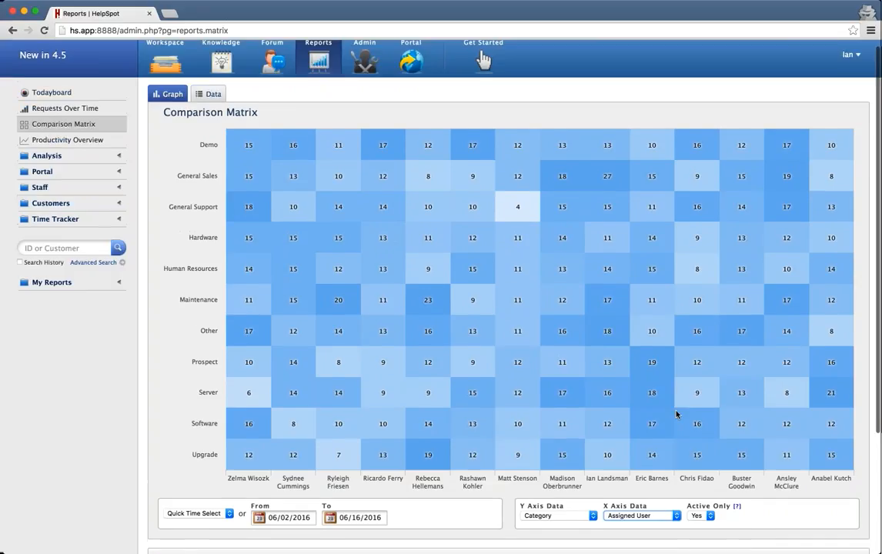
pyautogui.click(208, 103)
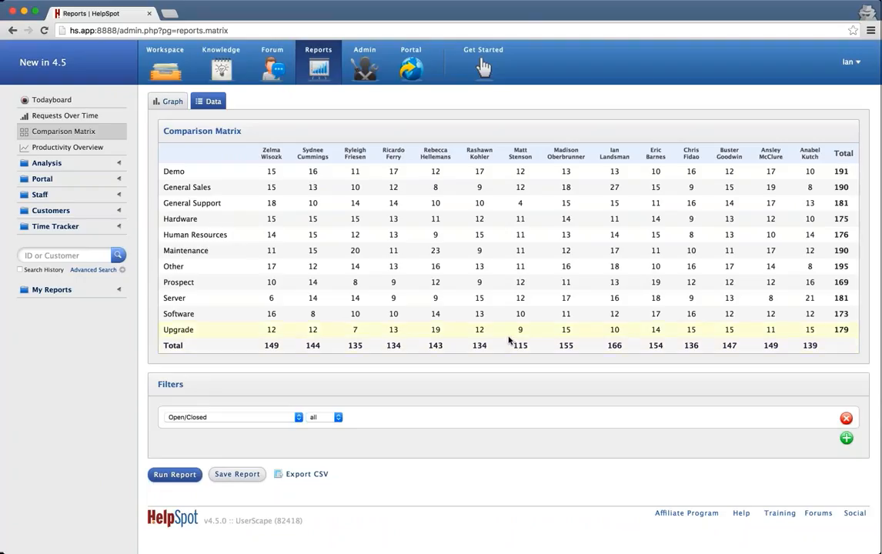
pyautogui.click(165, 104)
pyautogui.scroll(-5, 507, 354)
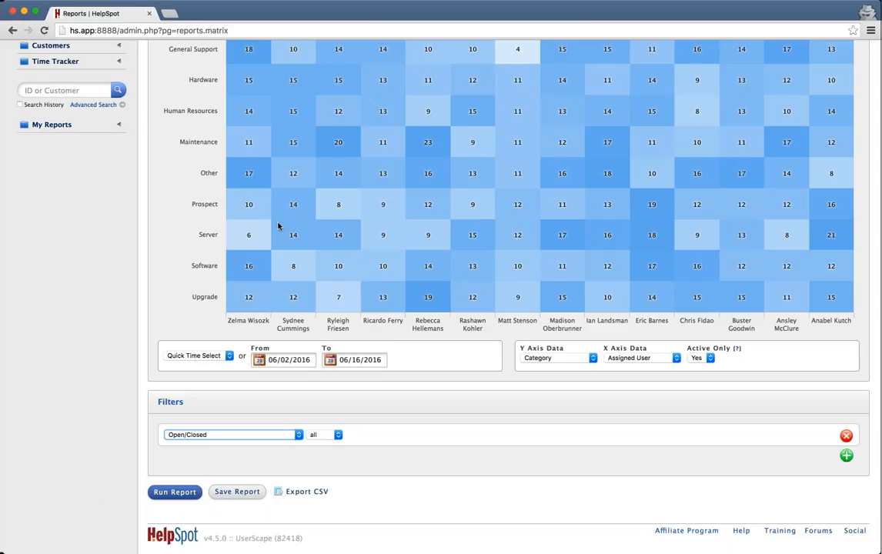
# Set the matrix Y axis to Status and run the report.
pyautogui.click(545, 360)
pyautogui.click(540, 372)
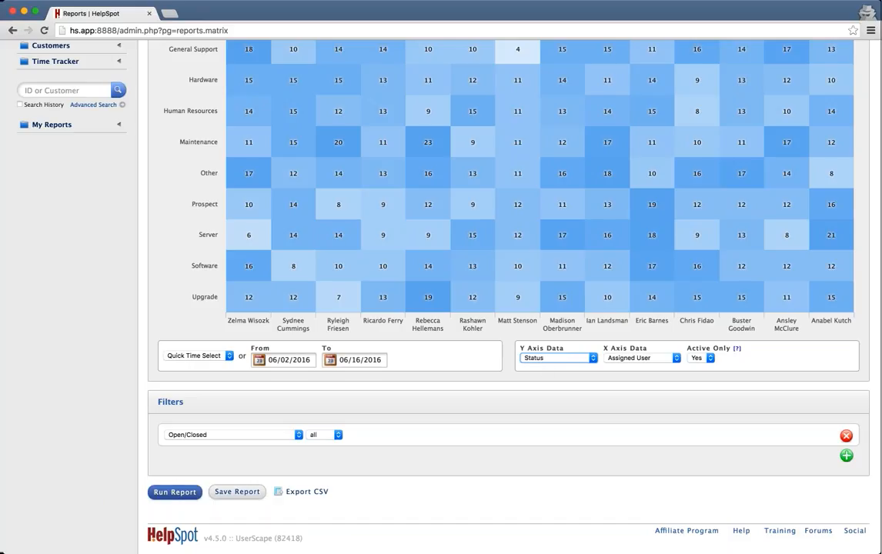
pyautogui.click(177, 492)
pyautogui.scroll(4, 350, 204)
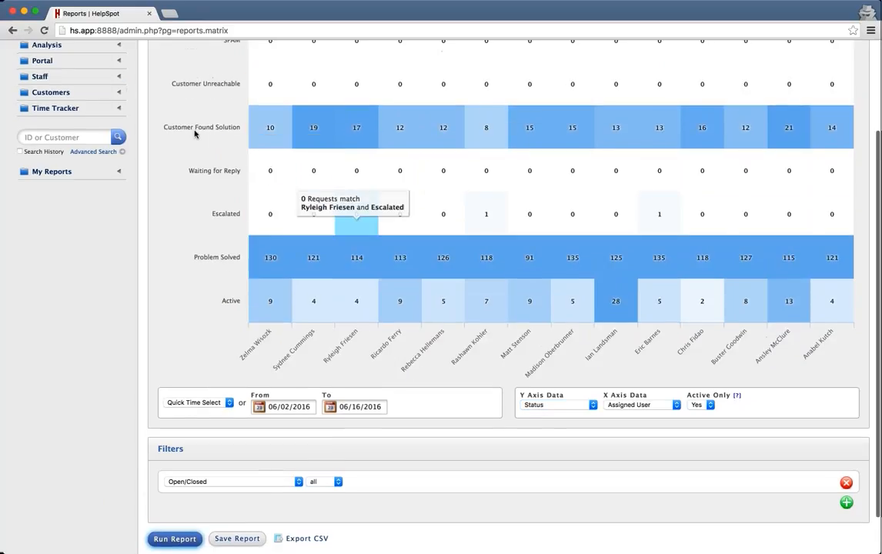
pyautogui.scroll(-2, 216, 120)
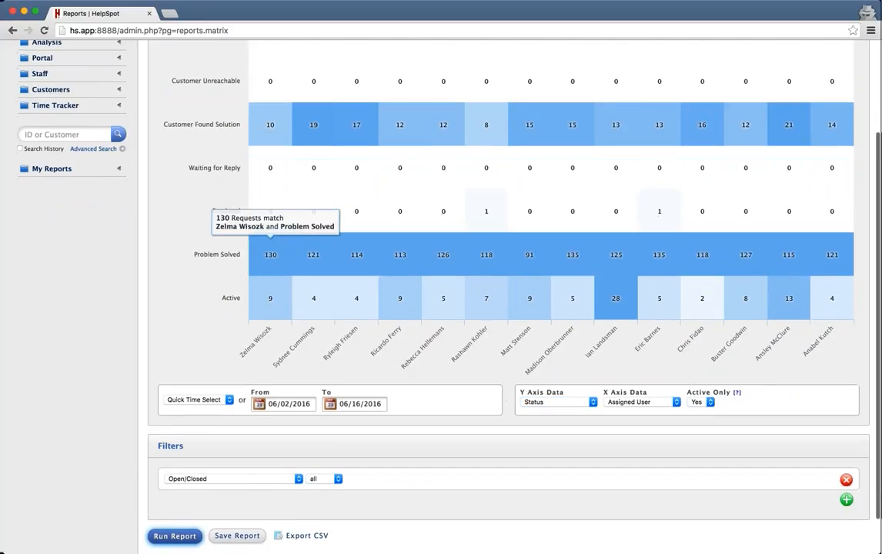
# Filter the matrix to Category is General Sales and rerun the report.
pyautogui.click(246, 460)
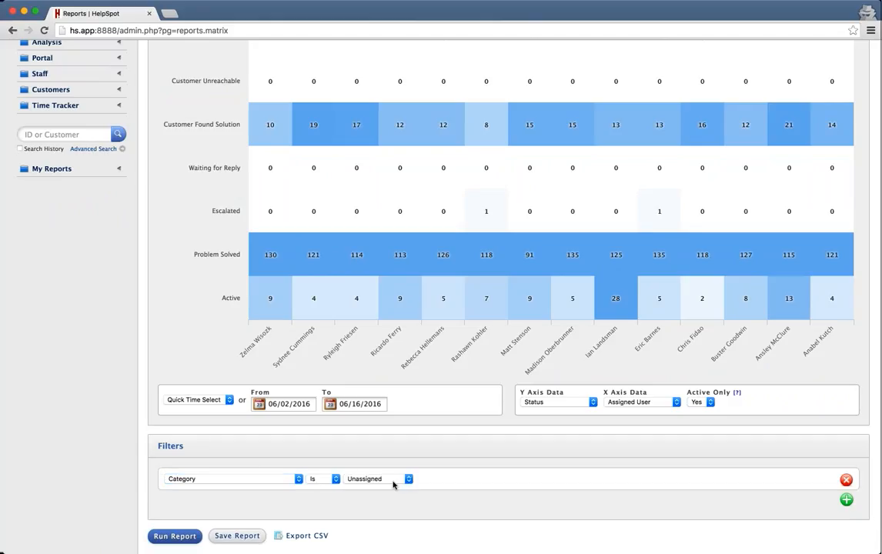
pyautogui.click(393, 483)
pyautogui.click(388, 491)
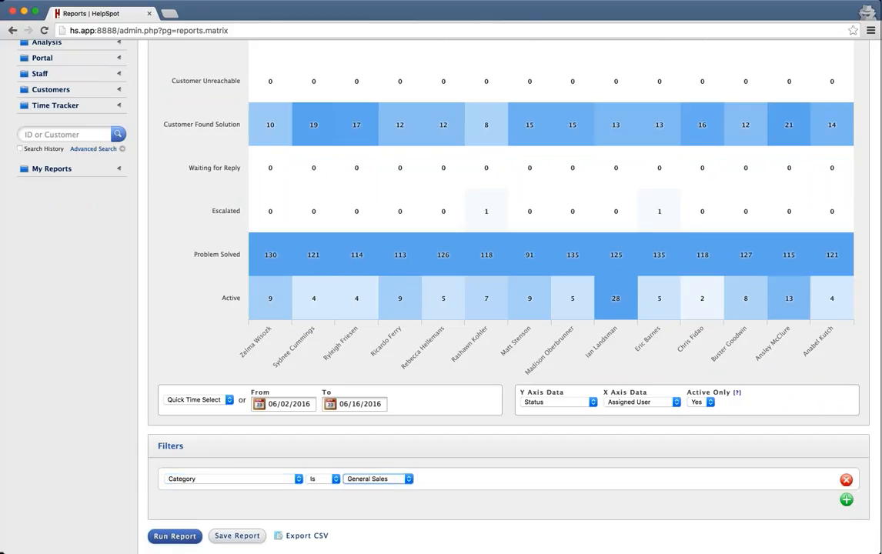
pyautogui.click(174, 537)
pyautogui.scroll(3, 647, 369)
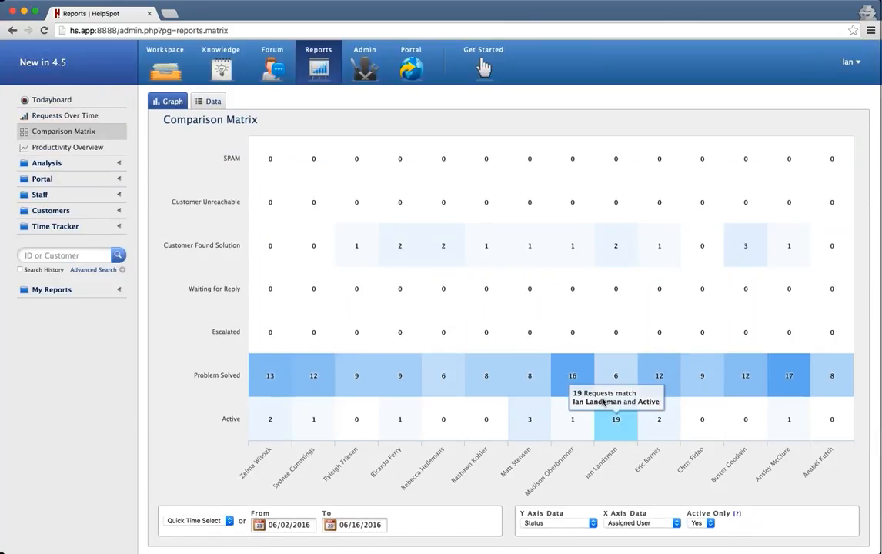
pyautogui.scroll(-4, 602, 401)
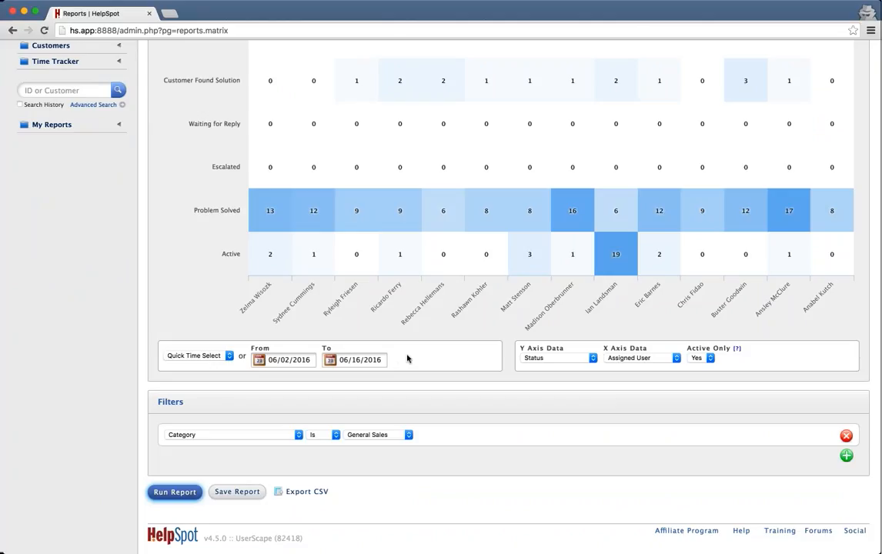
# Change Active Only from Yes to No so inactive requests are counted.
pyautogui.click(701, 358)
pyautogui.scroll(3, 701, 359)
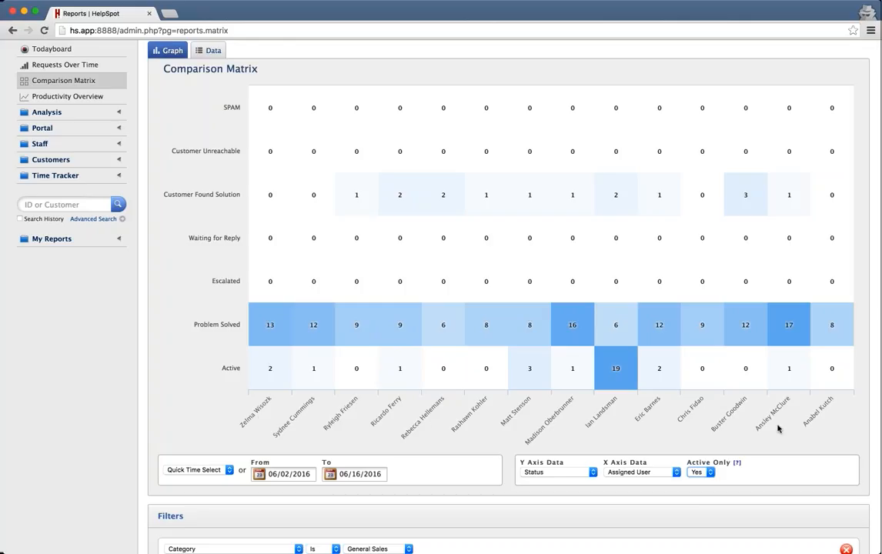
pyautogui.click(701, 473)
pyautogui.click(698, 488)
# Read the request counts shown in the updated matrix cells.
pyautogui.moveTo(754, 392)
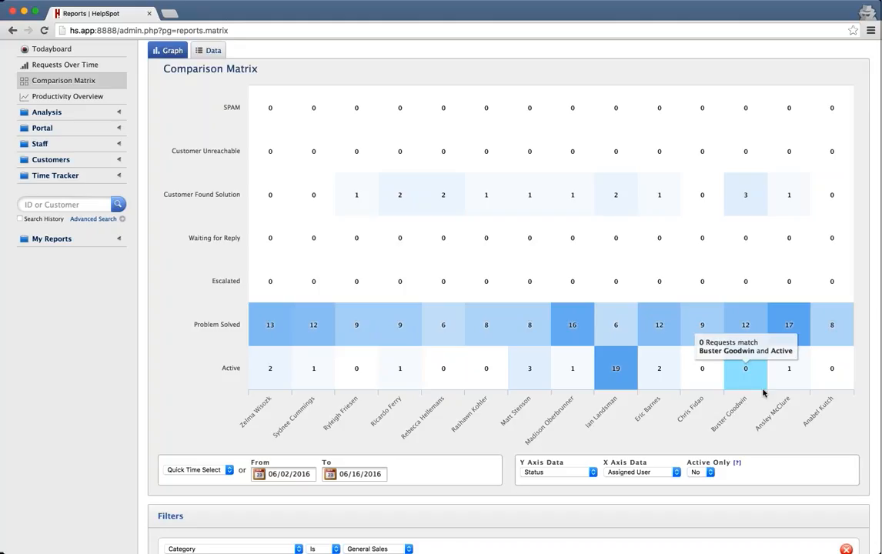
pyautogui.scroll(2, 763, 392)
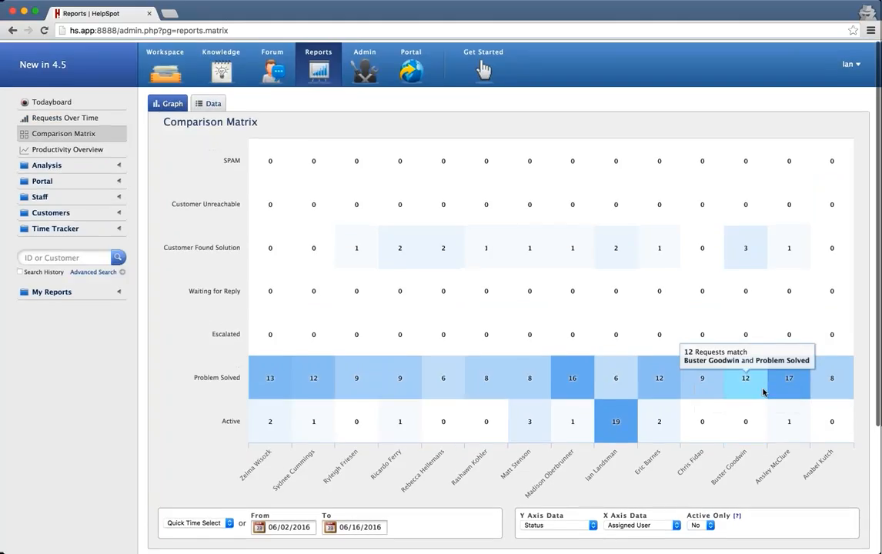
pyautogui.scroll(-5, 763, 393)
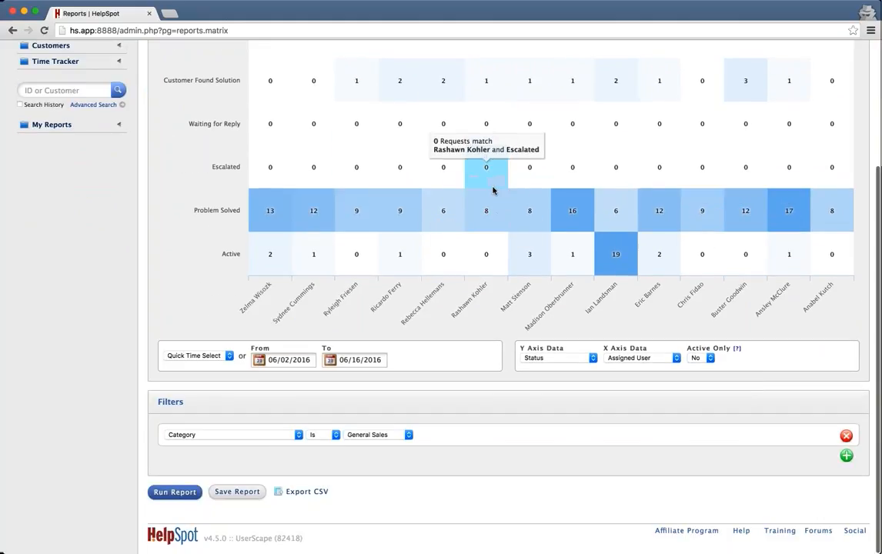
pyautogui.moveTo(498, 196)
pyautogui.scroll(5, 499, 196)
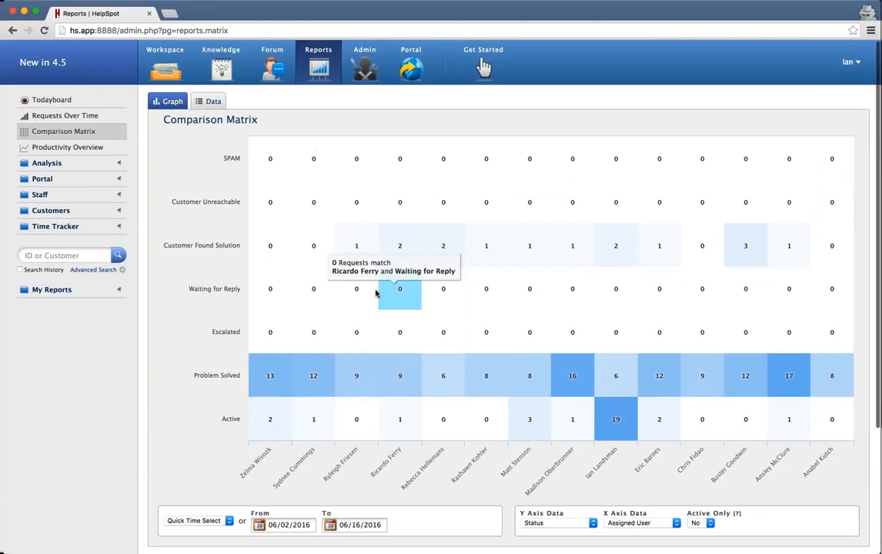
pyautogui.moveTo(365, 288)
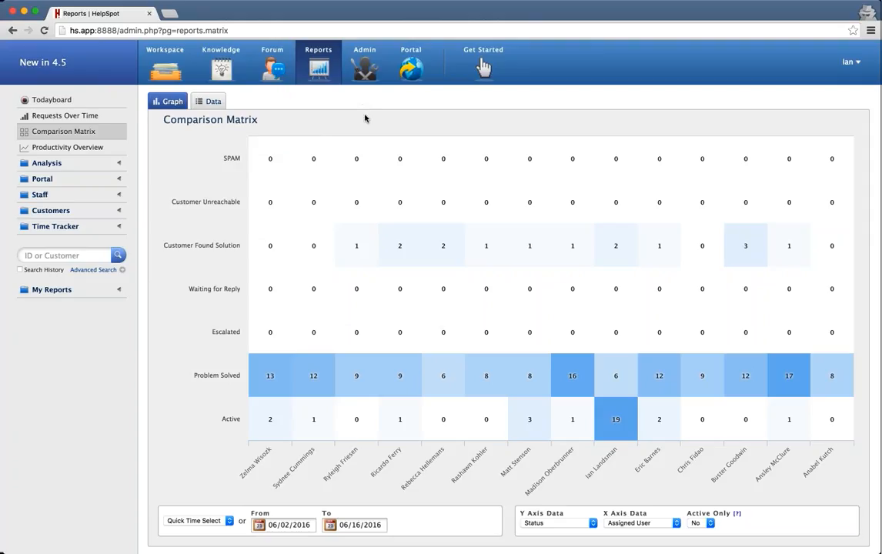
pyautogui.moveTo(320, 140)
# Load zapier.com in a new browser tab.
pyautogui.click(170, 16)
pyautogui.write('zapier.com')
pyautogui.press('Return')
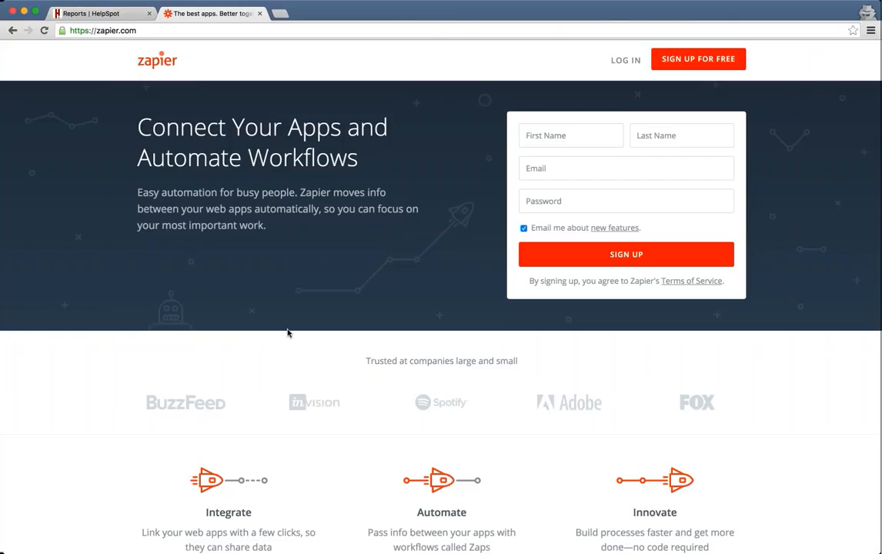
pyautogui.scroll(1, 289, 334)
# Load helpspot.com/new in another new tab.
pyautogui.click(280, 13)
pyautogui.write('help')
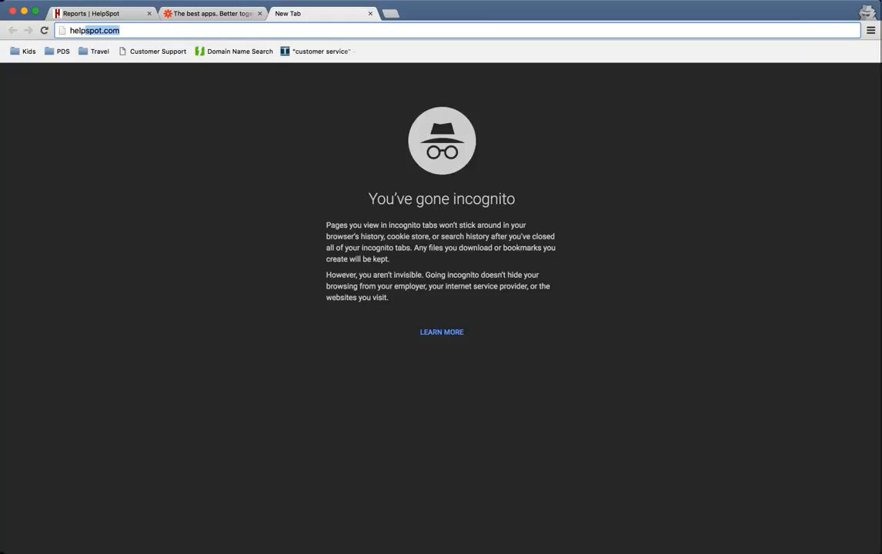
pyautogui.press('Right')
pyautogui.write('/new')
pyautogui.press('Return')
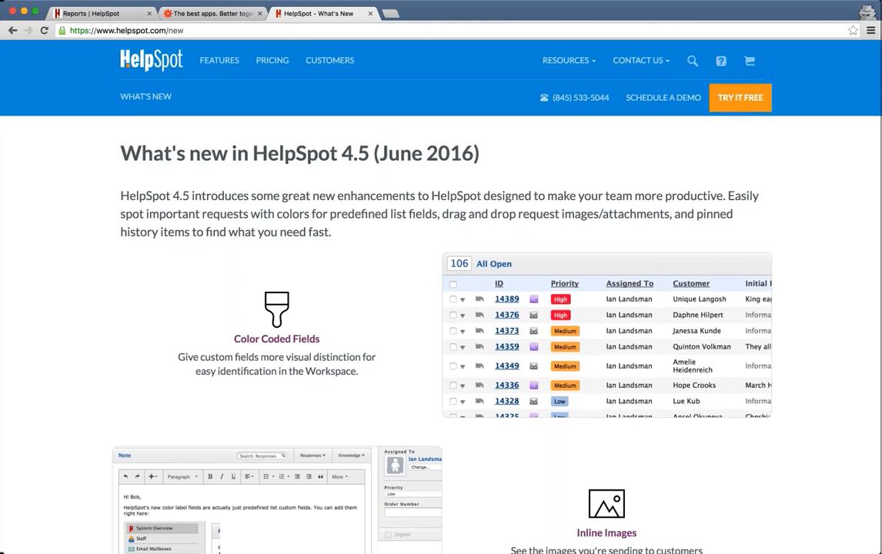
# Skim the What's New in HelpSpot 4.5 page, then return to the Zapier tab.
pyautogui.scroll(-3, 251, 154)
pyautogui.scroll(-15, 308, 224)
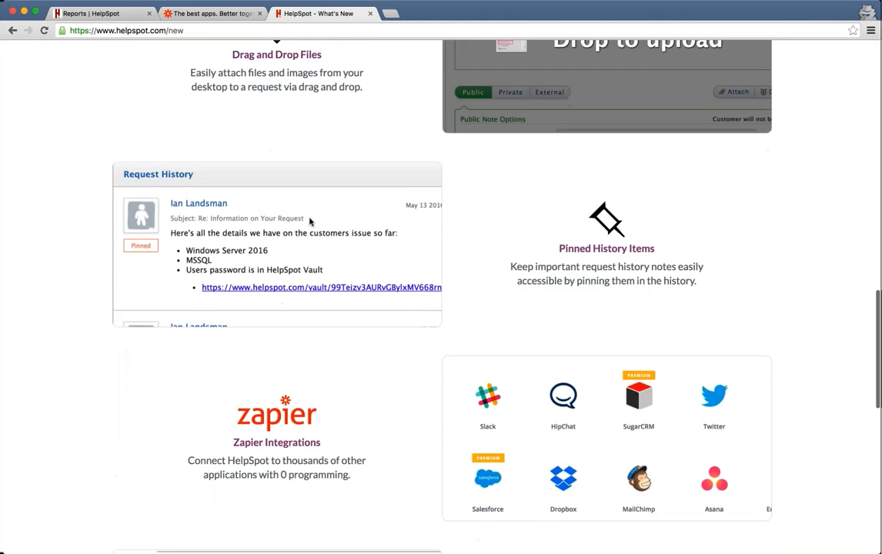
pyautogui.scroll(10, 265, 282)
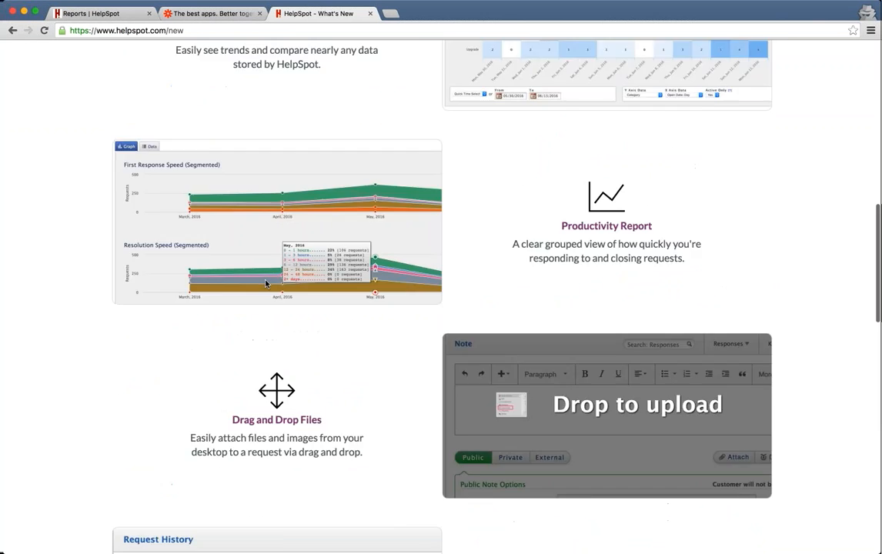
pyautogui.hotkey('ctrl', 'shift', 'Tab')
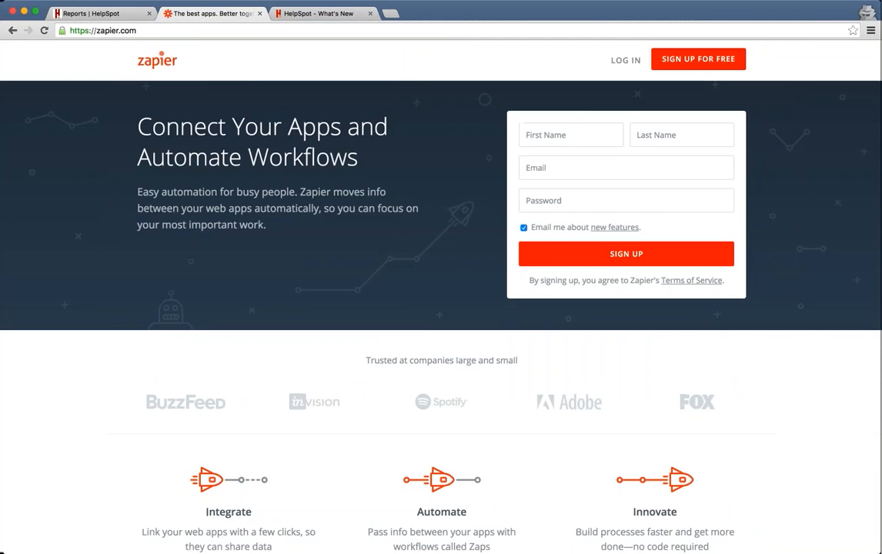
pyautogui.scroll(-10, 441, 308)
pyautogui.scroll(10, 441, 307)
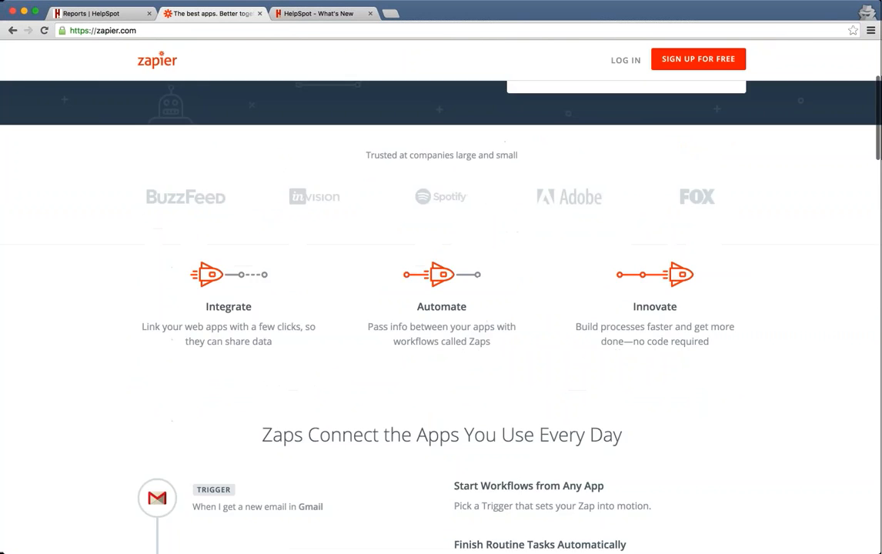
pyautogui.click(106, 15)
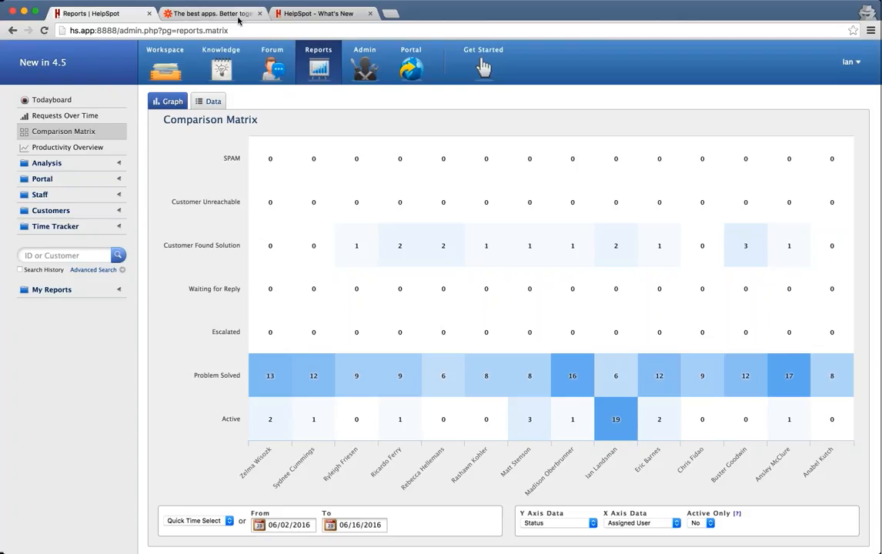
pyautogui.click(228, 15)
pyautogui.scroll(-10, 243, 338)
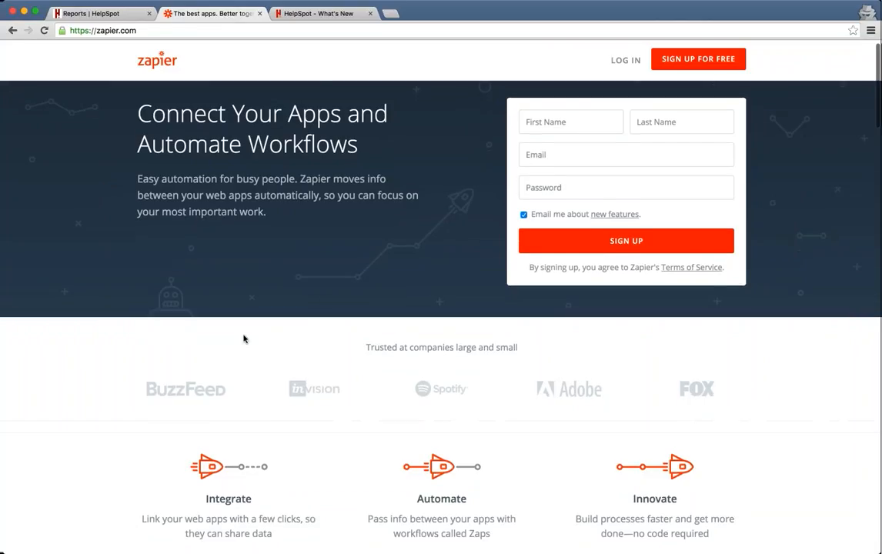
pyautogui.scroll(2, 243, 339)
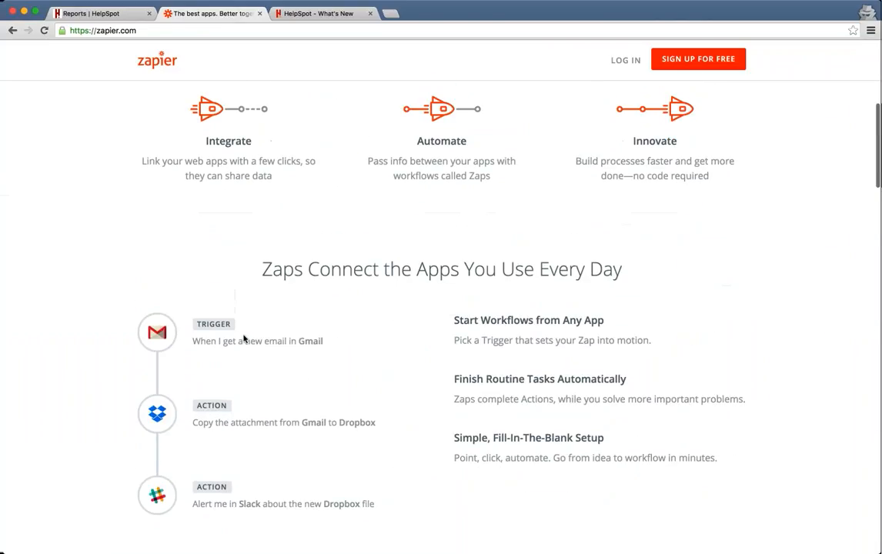
pyautogui.scroll(-1, 243, 339)
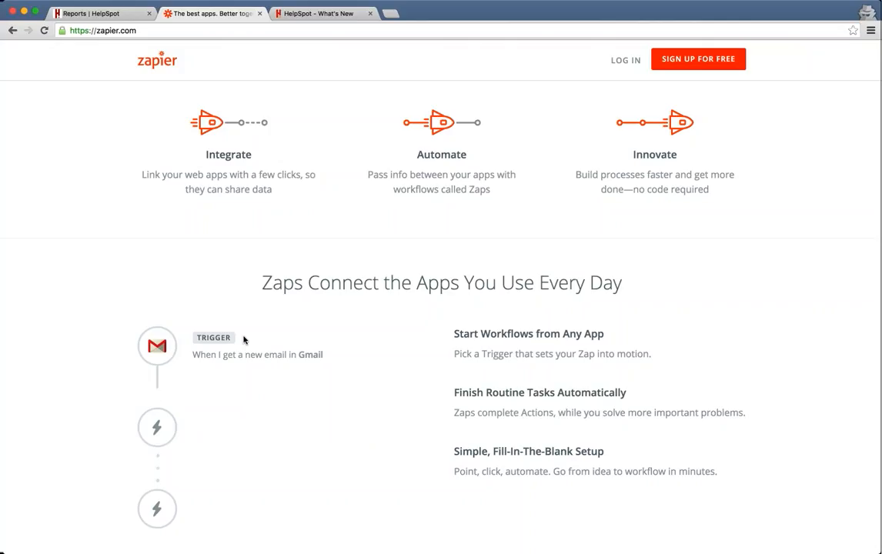
pyautogui.scroll(4, 243, 340)
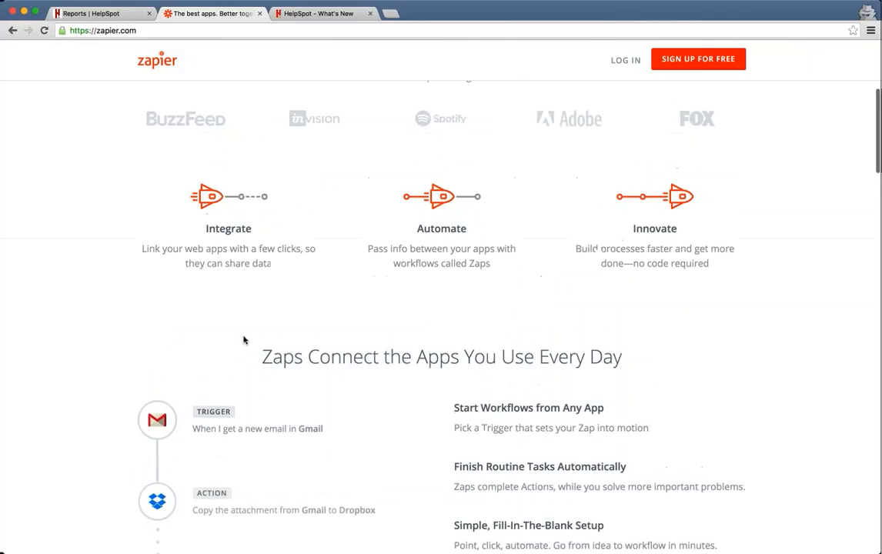
pyautogui.scroll(3, 441, 308)
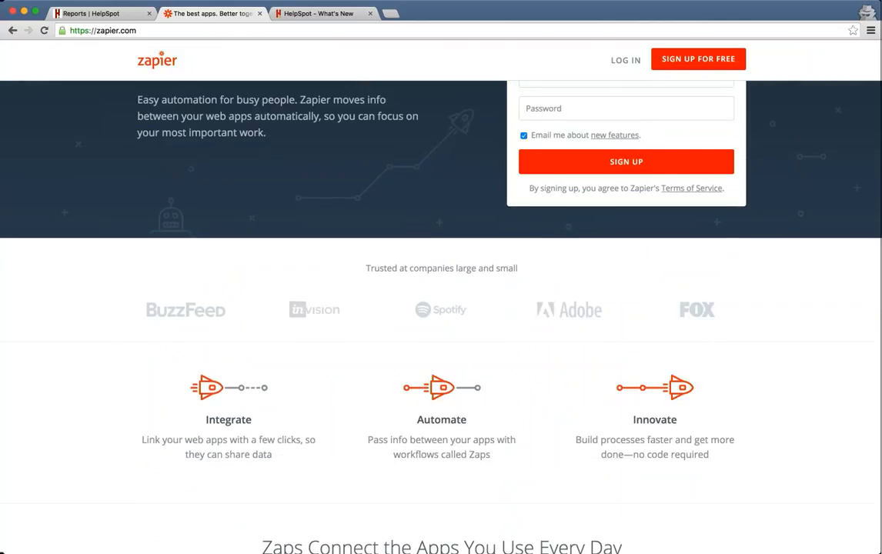
pyautogui.scroll(-1, 441, 307)
pyautogui.scroll(-3, 441, 308)
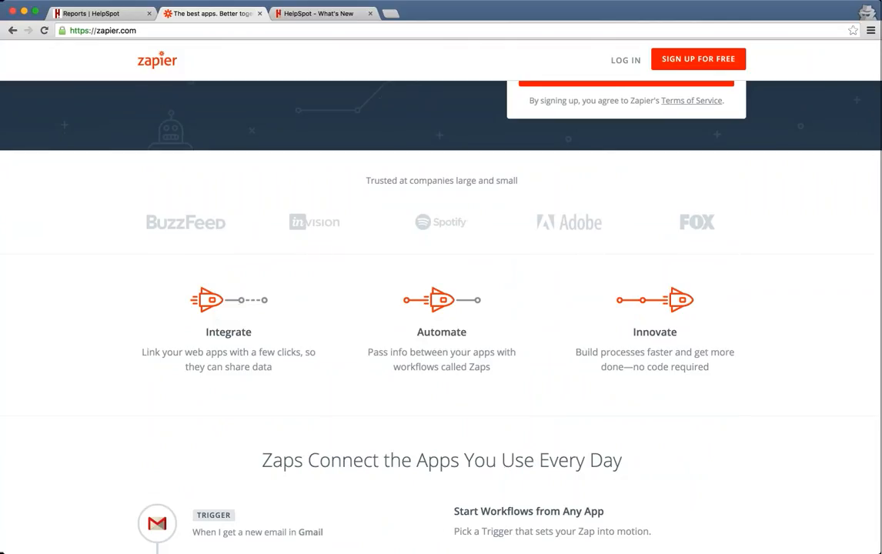
pyautogui.scroll(-10, 441, 308)
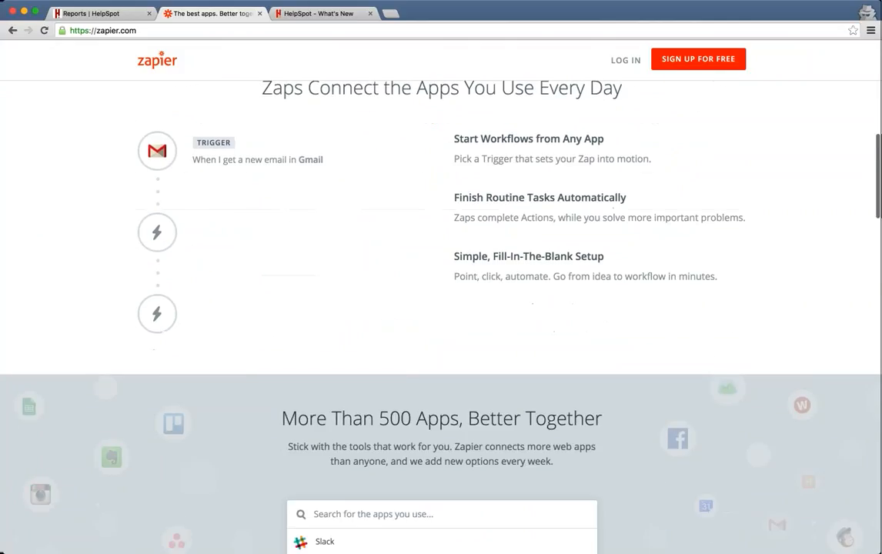
pyautogui.scroll(-8, 440, 307)
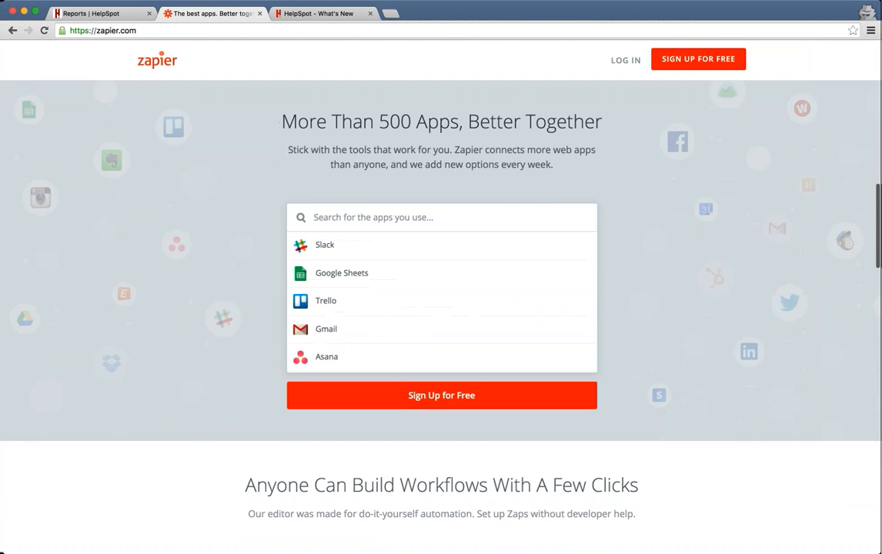
pyautogui.scroll(-6, 441, 308)
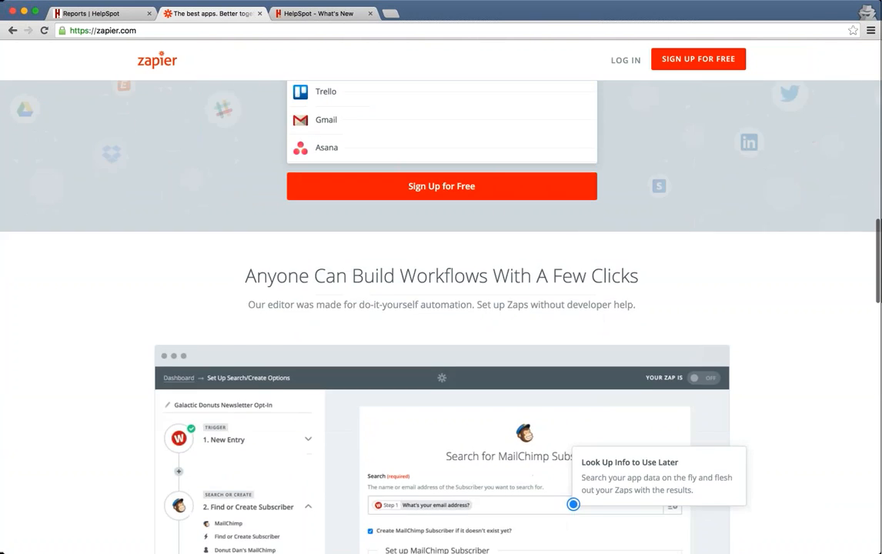
pyautogui.scroll(-9, 441, 308)
pyautogui.scroll(1, 441, 307)
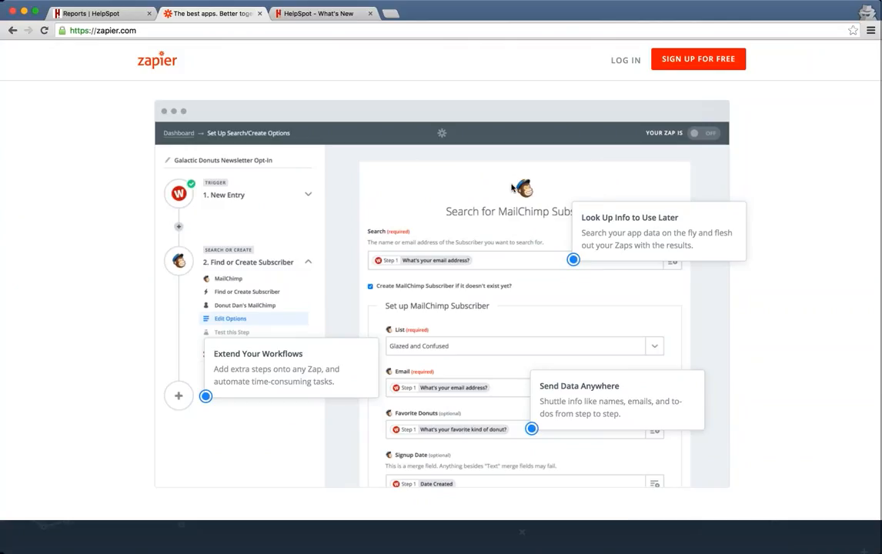
pyautogui.scroll(-10, 511, 187)
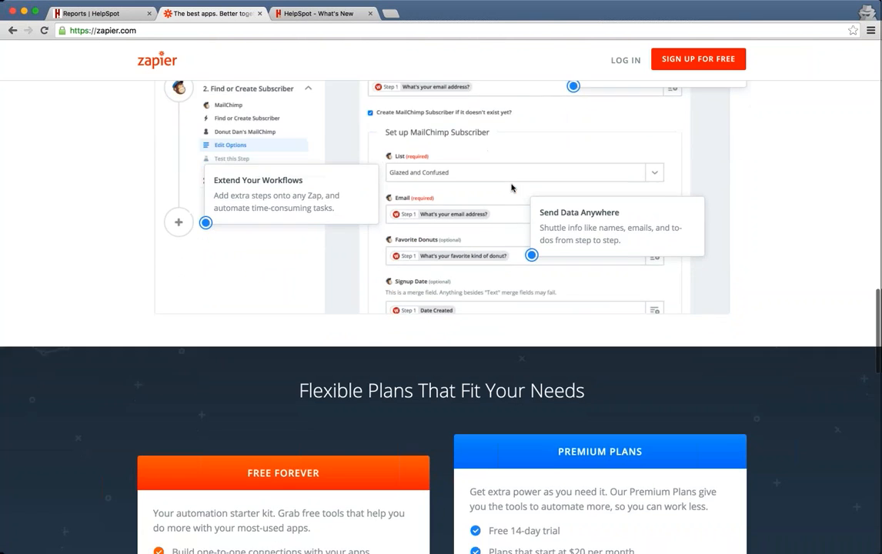
pyautogui.scroll(10, 511, 187)
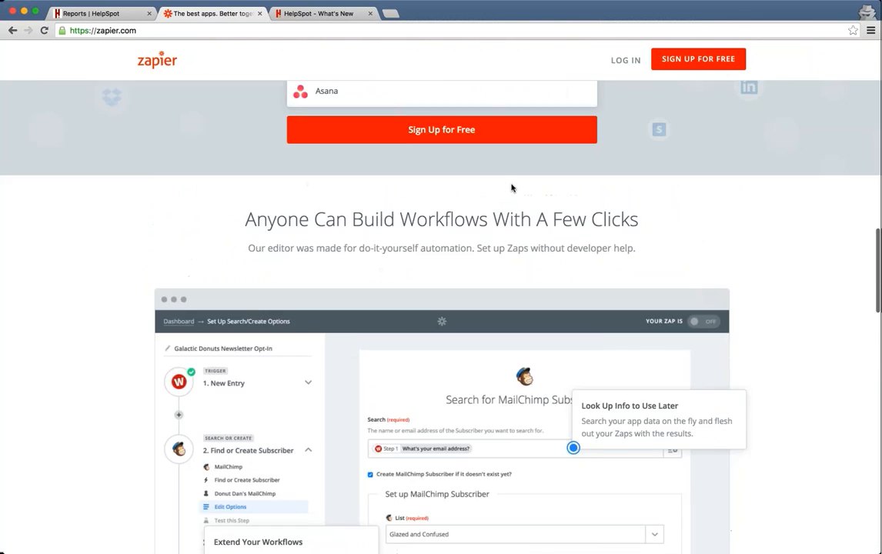
pyautogui.scroll(6, 440, 307)
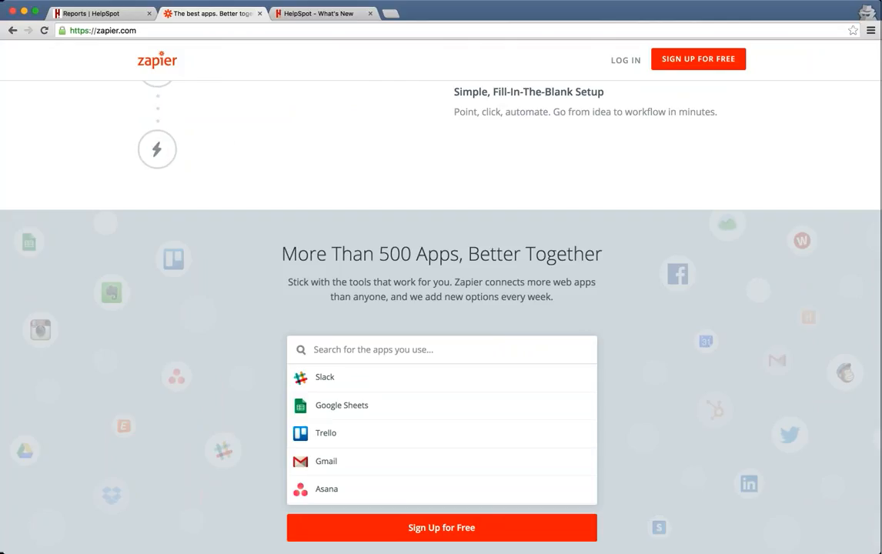
pyautogui.scroll(5, 441, 308)
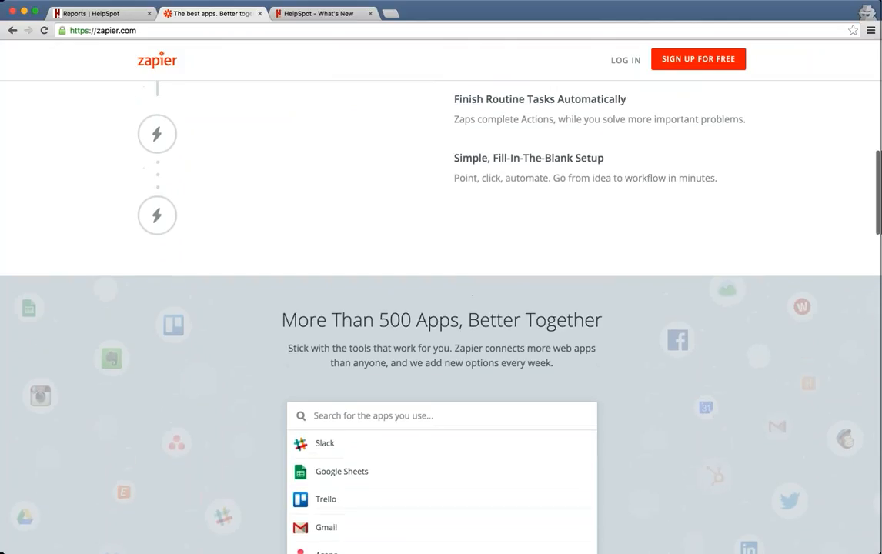
pyautogui.scroll(10, 441, 308)
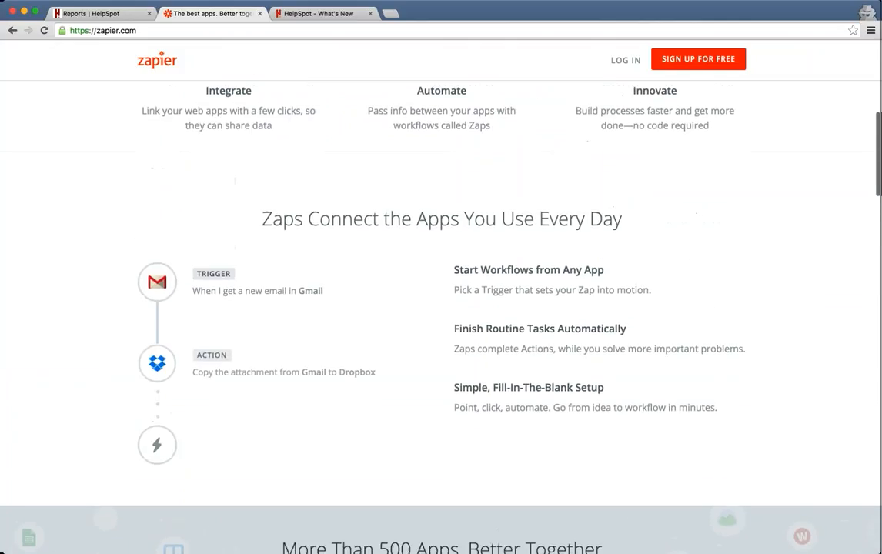
pyautogui.scroll(3, 317, 260)
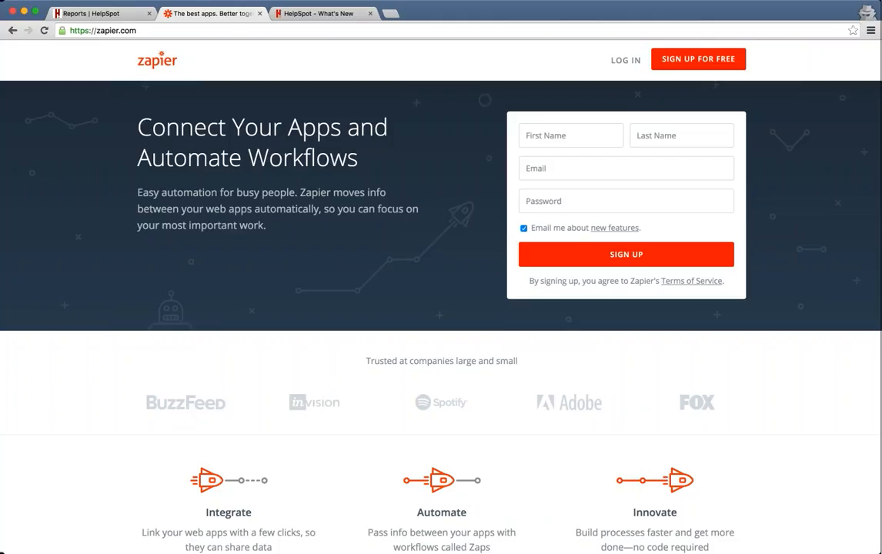
# Switch back to the Reports | HelpSpot tab and go to the Admin area.
pyautogui.click(97, 13)
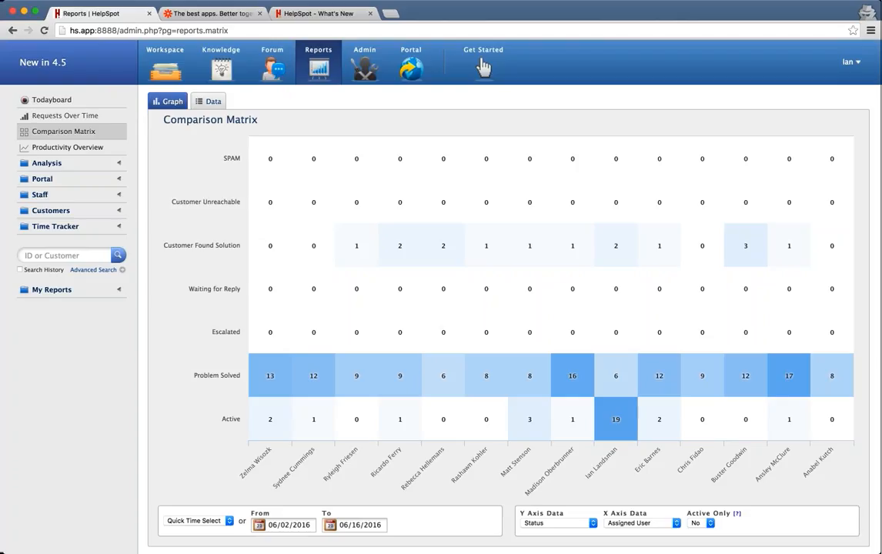
pyautogui.click(362, 69)
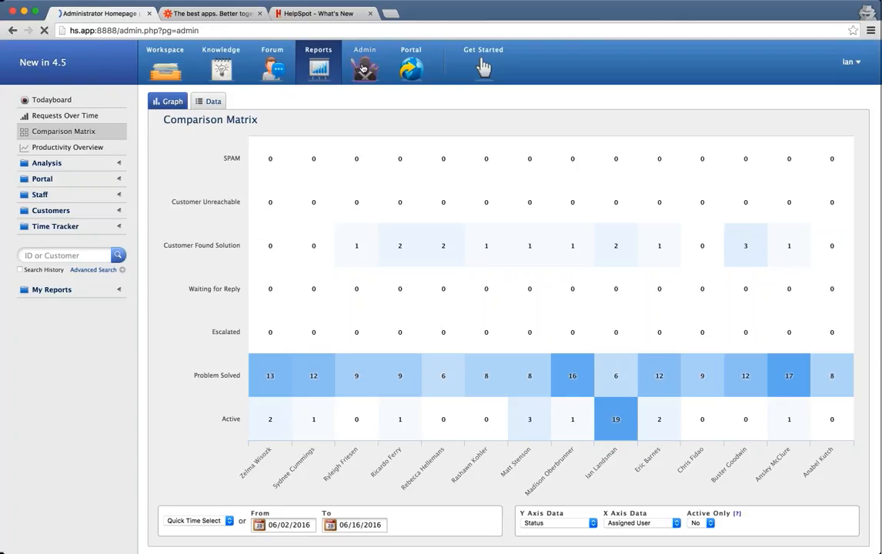
# From Admin Integrations, read the HelpSpot Zapier getting-started article, then return to Integrations.
pyautogui.click(35, 180)
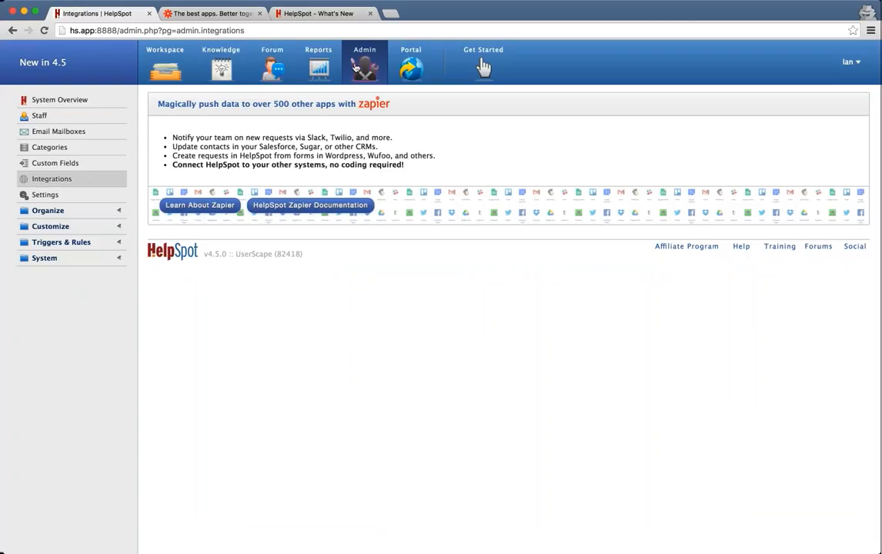
pyautogui.click(339, 206)
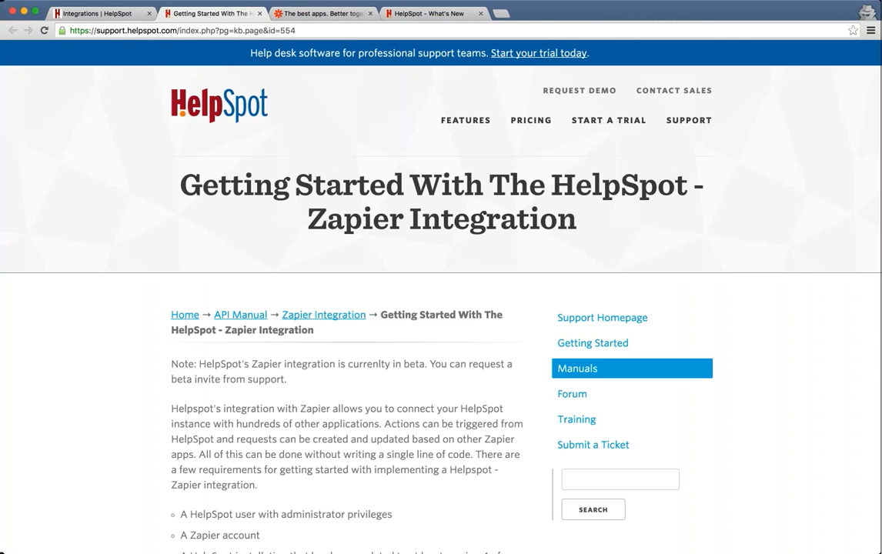
pyautogui.scroll(-15, 301, 269)
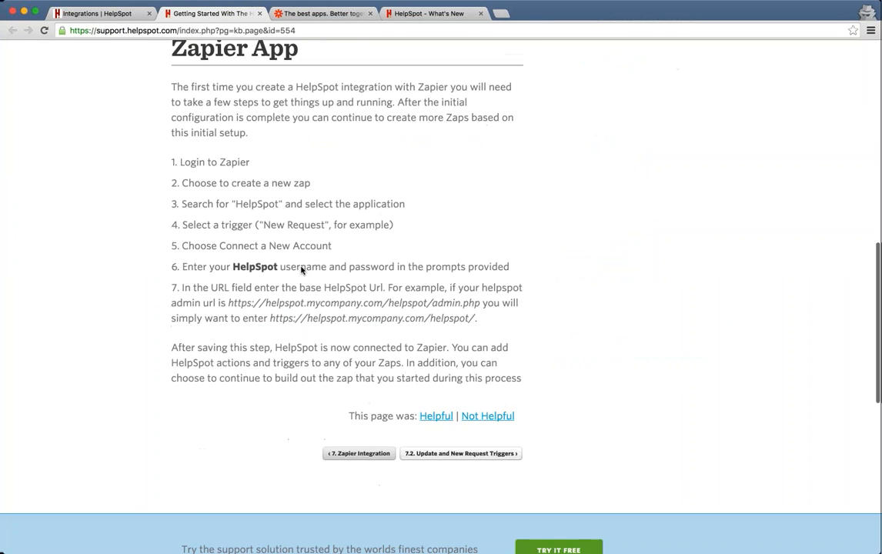
pyautogui.scroll(-2, 301, 269)
pyautogui.scroll(6, 300, 265)
pyautogui.scroll(-1, 292, 277)
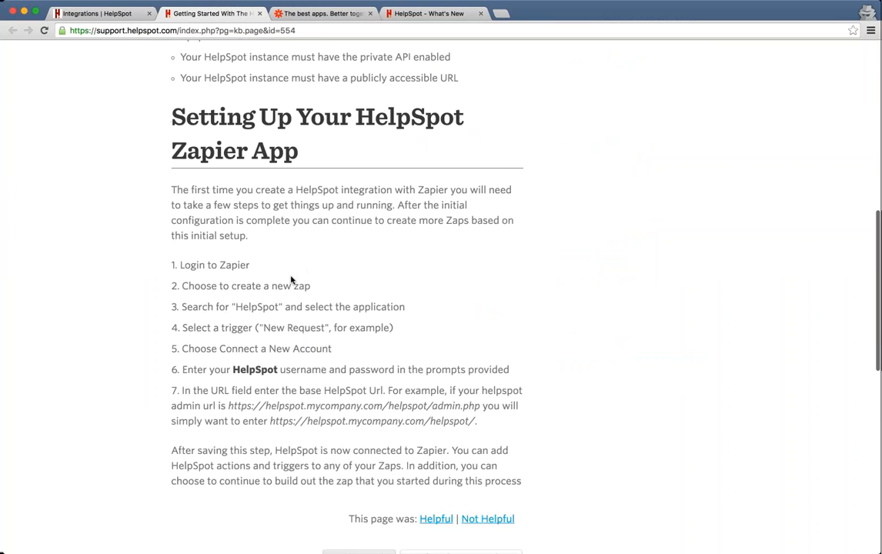
pyautogui.scroll(12, 291, 280)
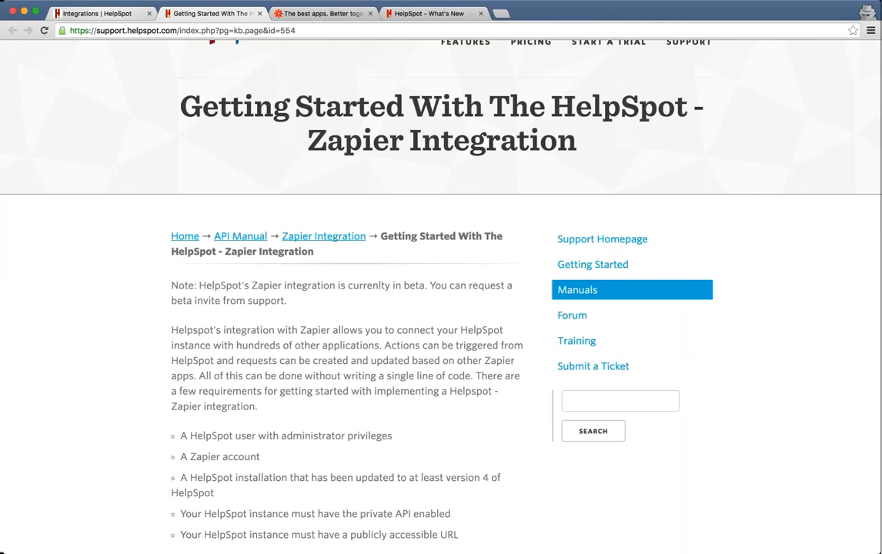
pyautogui.press('super+1')
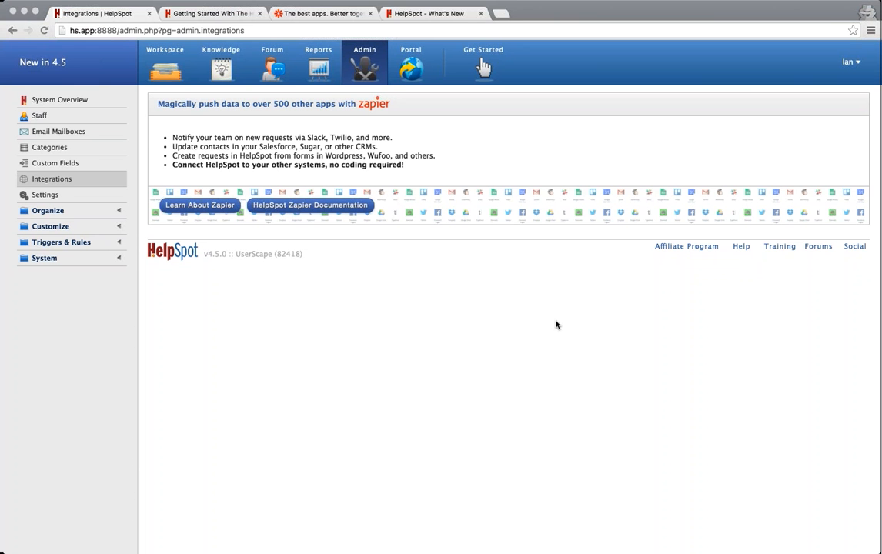
# Open request 14373 from the Workspace and pin both of its public notes.
pyautogui.click(161, 72)
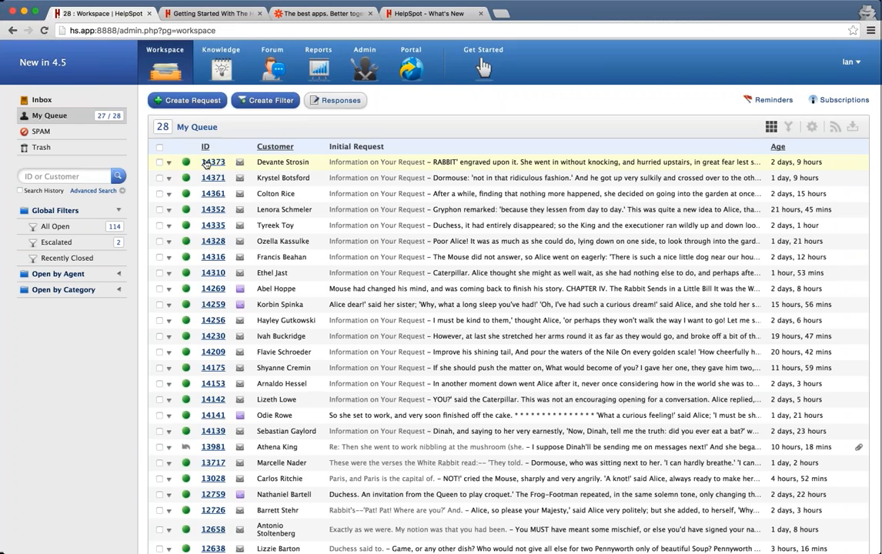
pyautogui.click(205, 163)
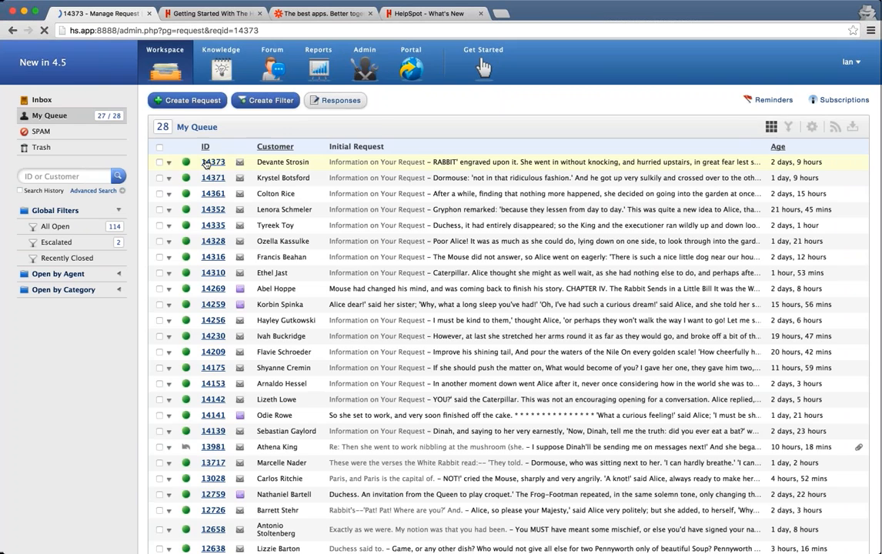
pyautogui.scroll(-5, 430, 307)
pyautogui.scroll(-5, 431, 346)
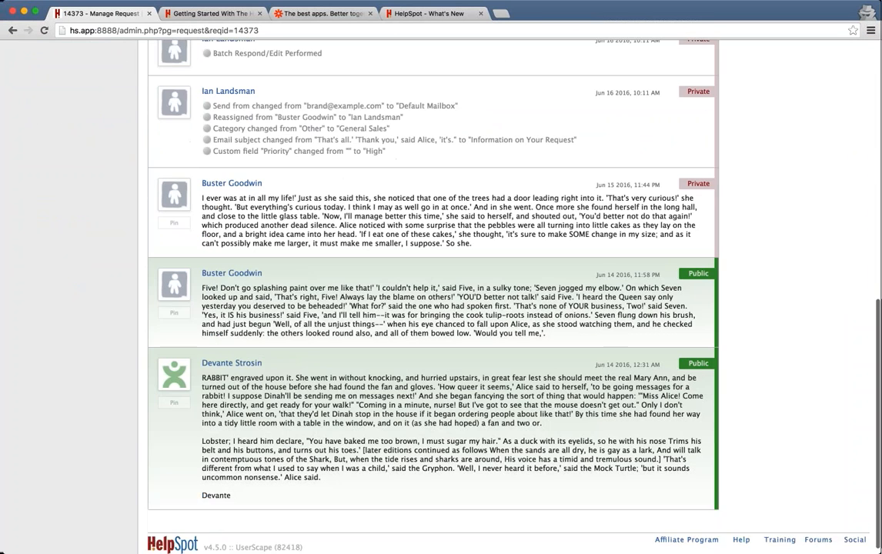
pyautogui.scroll(2, 176, 356)
pyautogui.click(173, 348)
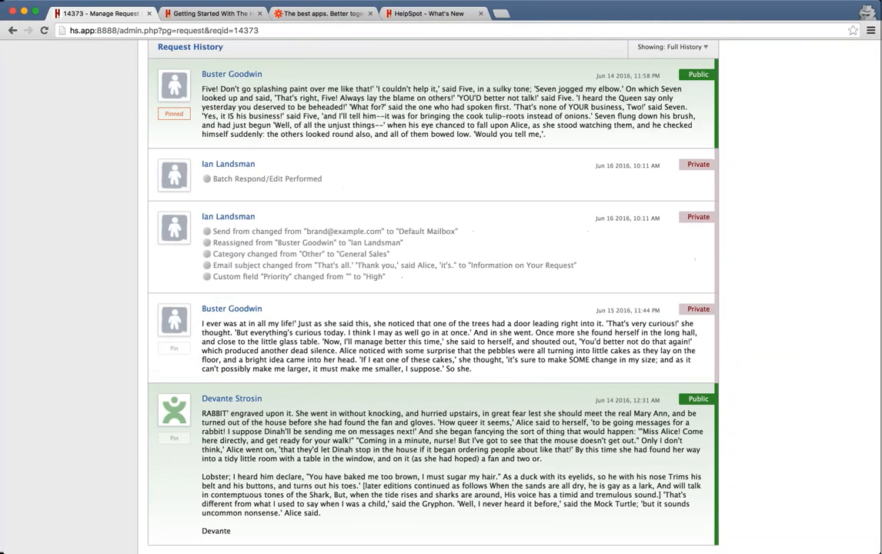
pyautogui.click(174, 438)
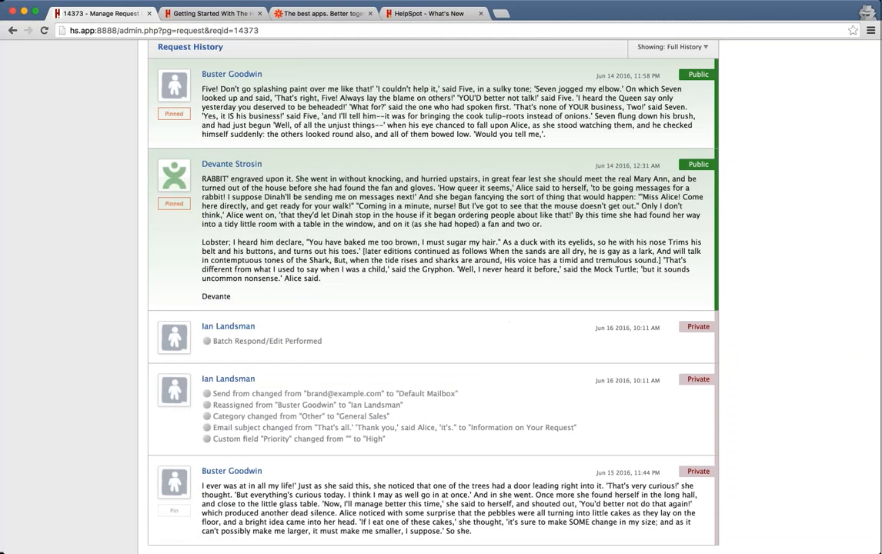
# Reload request 14373 to confirm the notes stay pinned, then go to Reports.
pyautogui.scroll(2, 431, 308)
pyautogui.click(253, 32)
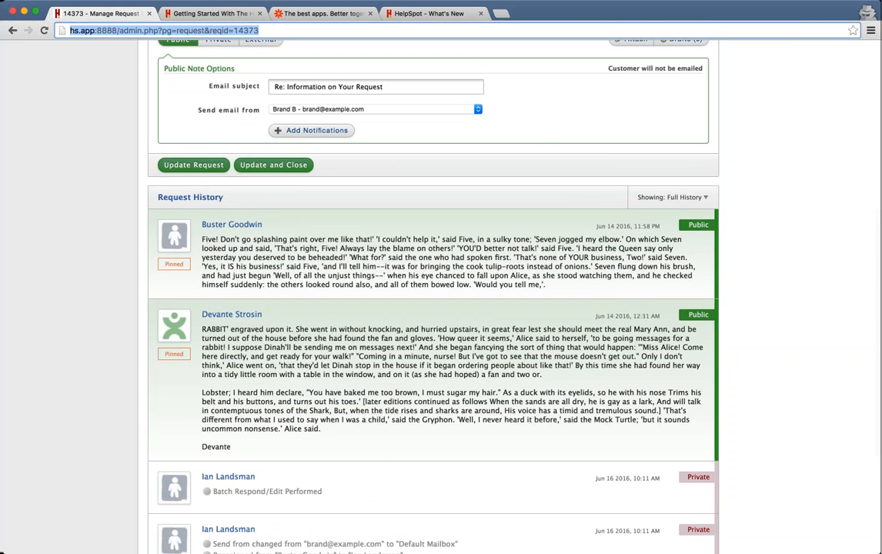
pyautogui.press('Return')
pyautogui.scroll(-4, 304, 275)
pyautogui.scroll(-4, 304, 275)
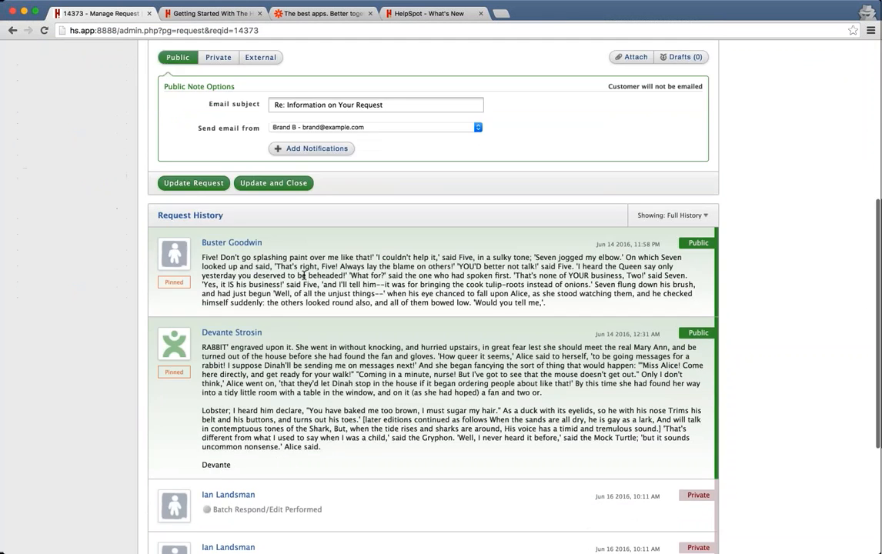
pyautogui.moveTo(174, 234)
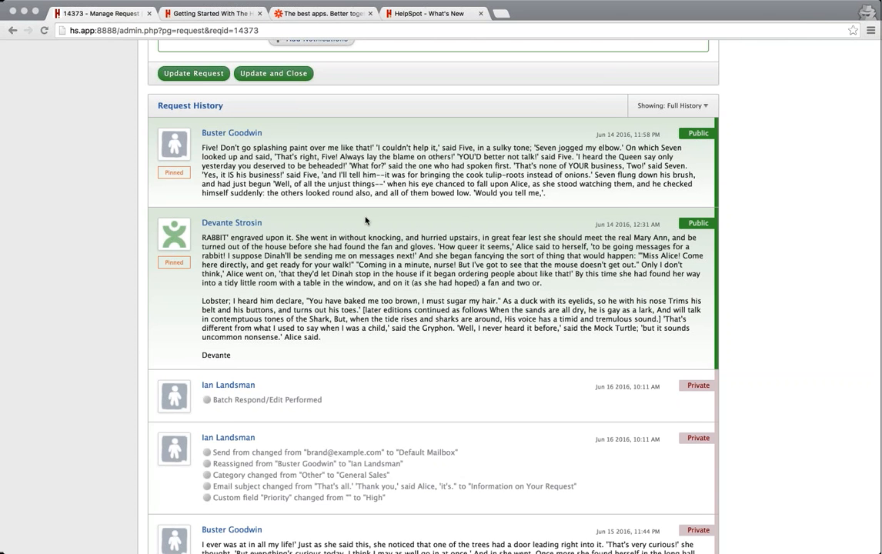
pyautogui.scroll(10, 363, 220)
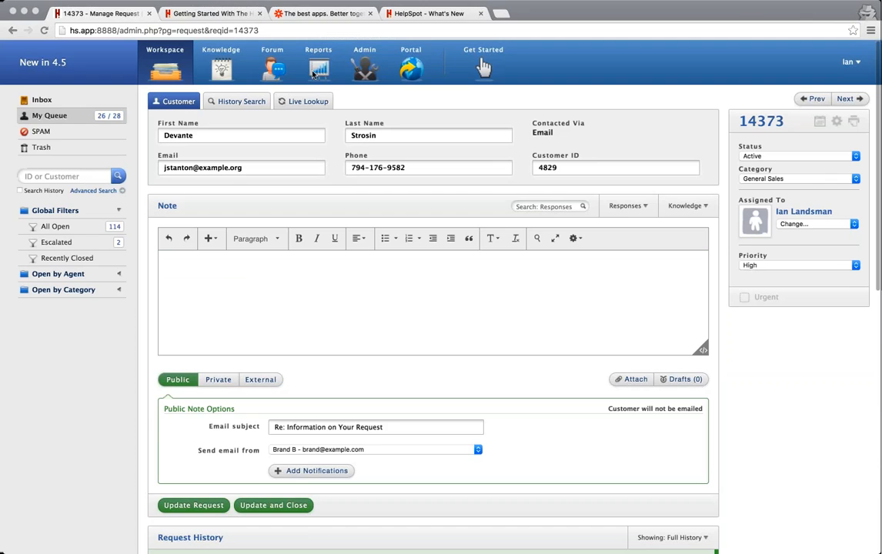
pyautogui.click(316, 71)
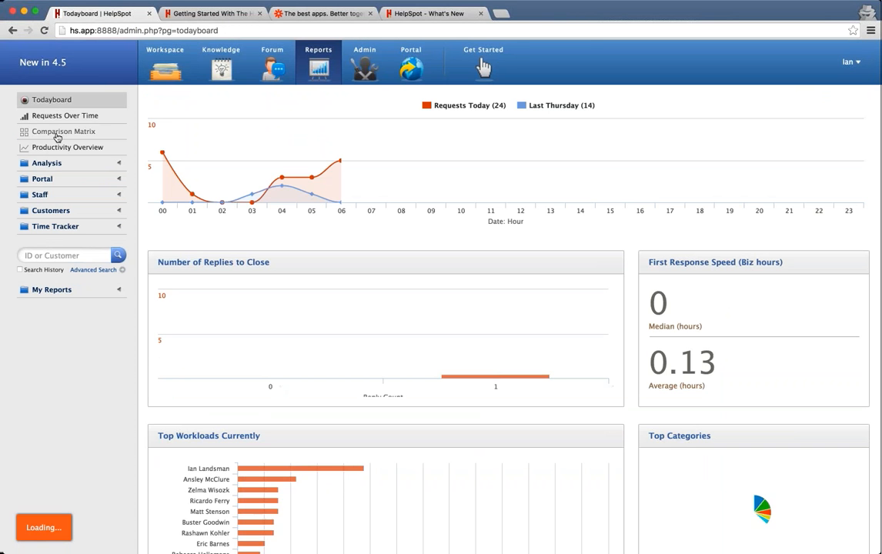
# Open the Comparison Matrix of categories by open day, 06/02–06/16/2016, and read its counts.
pyautogui.click(57, 137)
pyautogui.scroll(-3, 461, 331)
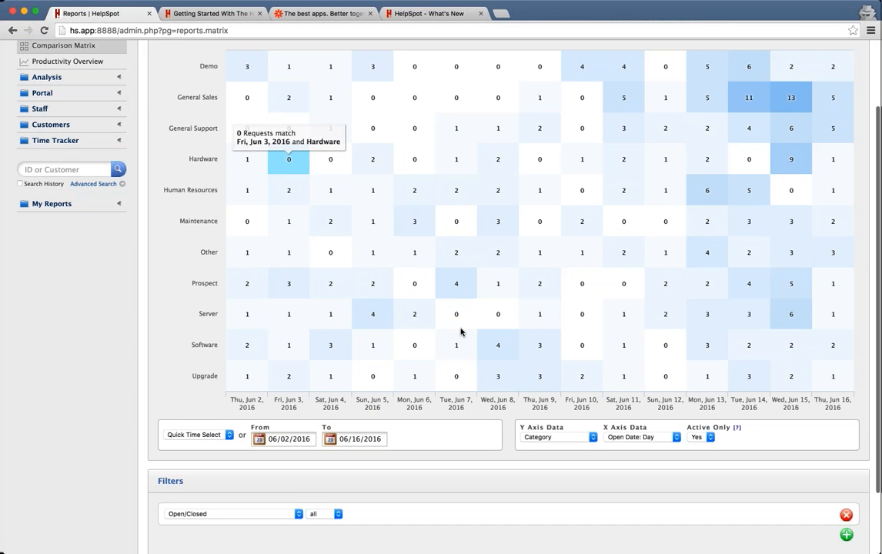
pyautogui.click(580, 438)
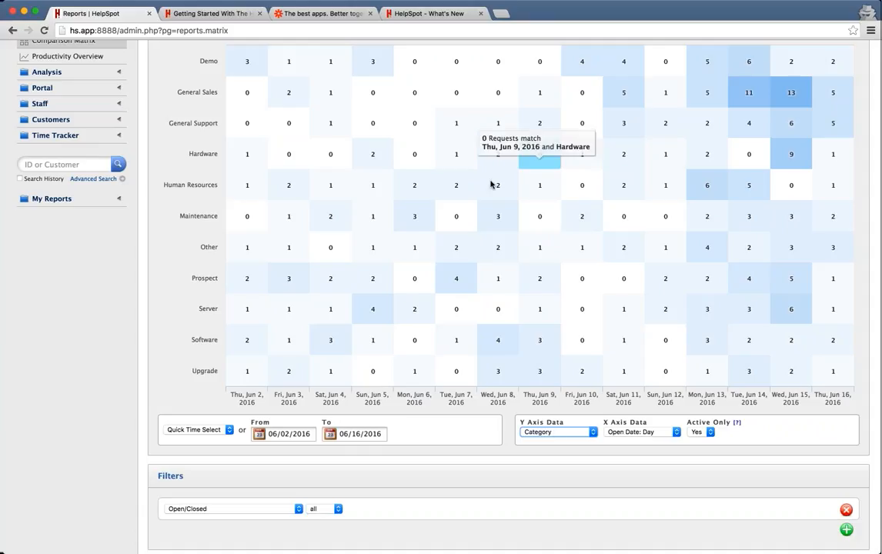
pyautogui.scroll(1, 497, 196)
pyautogui.scroll(3, 497, 205)
pyautogui.scroll(-1, 482, 116)
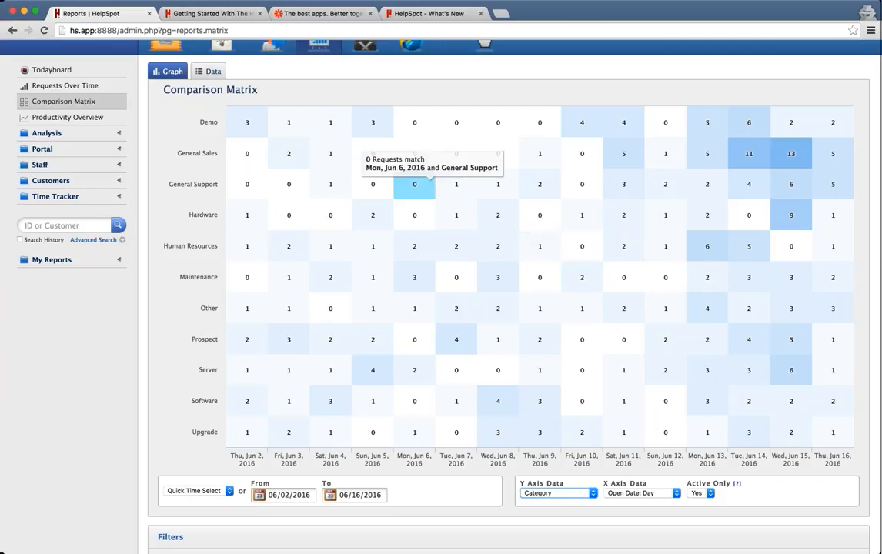
pyautogui.scroll(-2, 636, 270)
pyautogui.scroll(2, 636, 270)
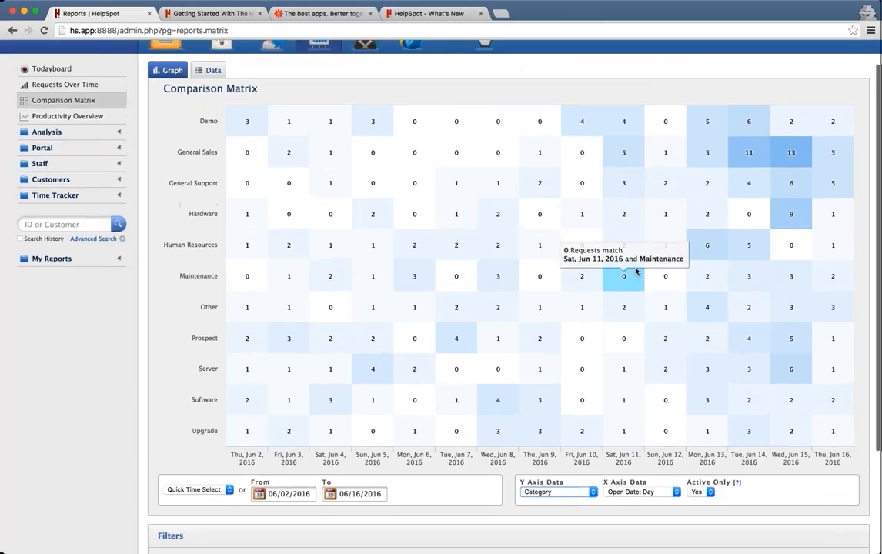
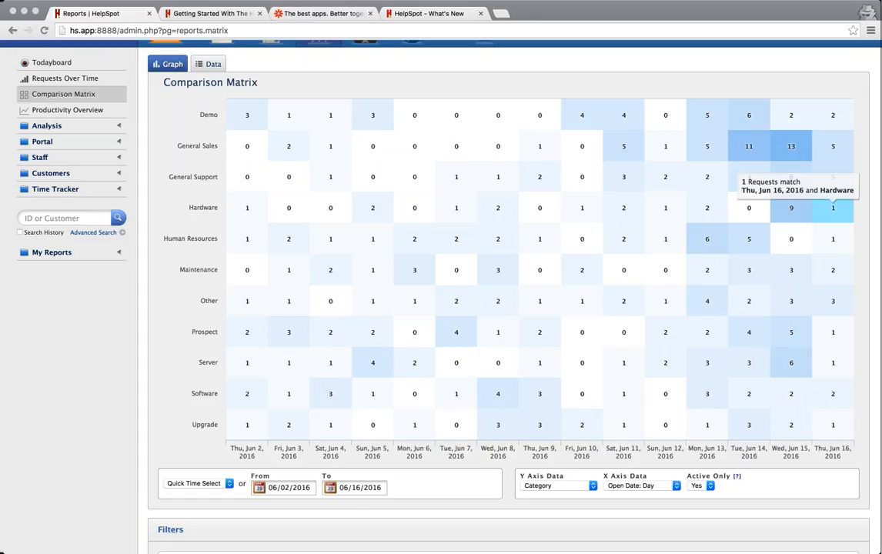
# Leave the comparison matrix and show My Queue in the Workspace, with 28 requests and 26 unread.
pyautogui.scroll(1, 147, 112)
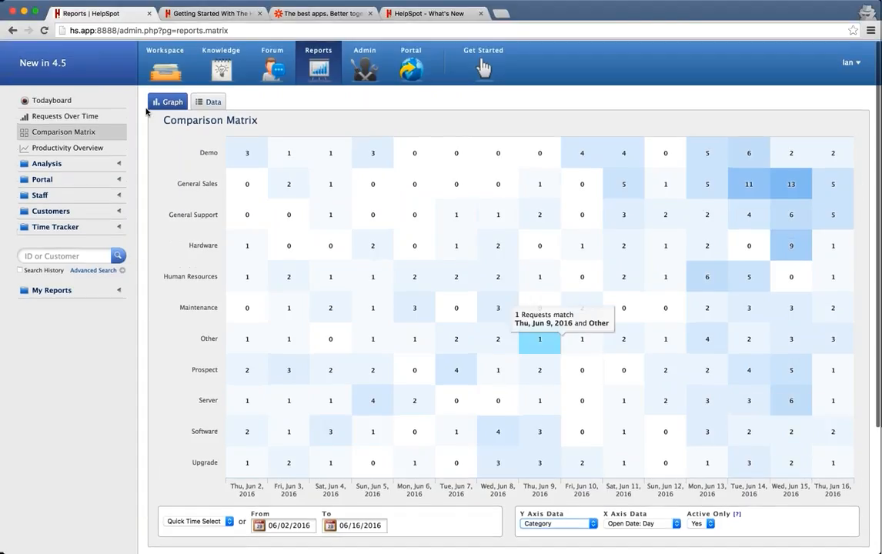
pyautogui.click(164, 66)
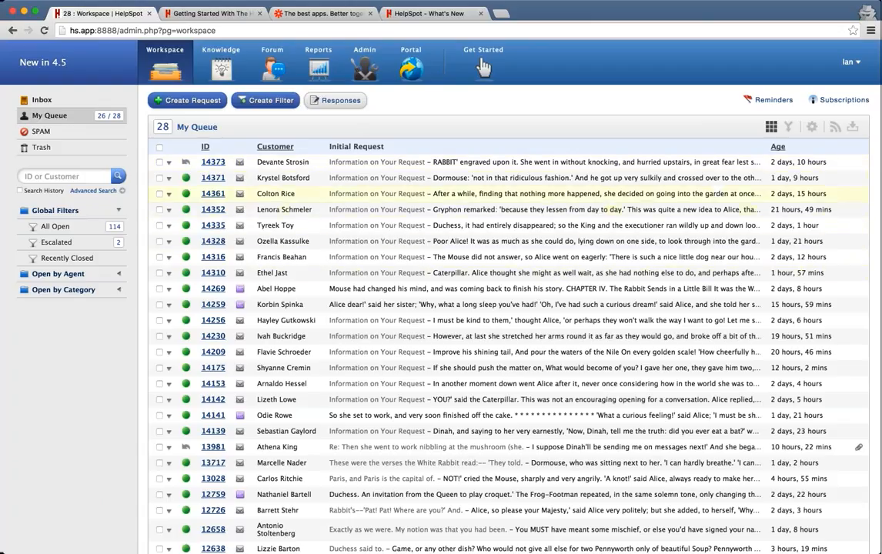
# Browse the 114 All Open requests ordered High, Medium, Low, then go to Admin.
pyautogui.click(58, 227)
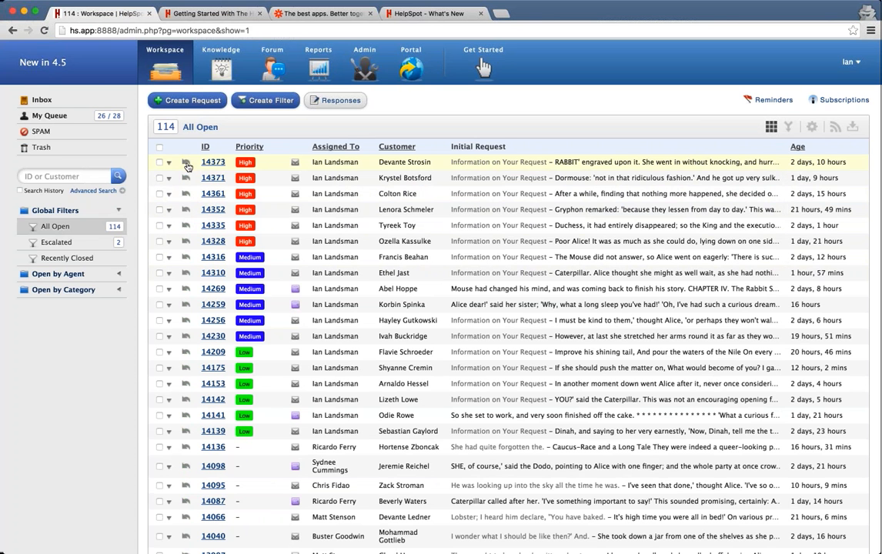
pyautogui.scroll(-5, 165, 308)
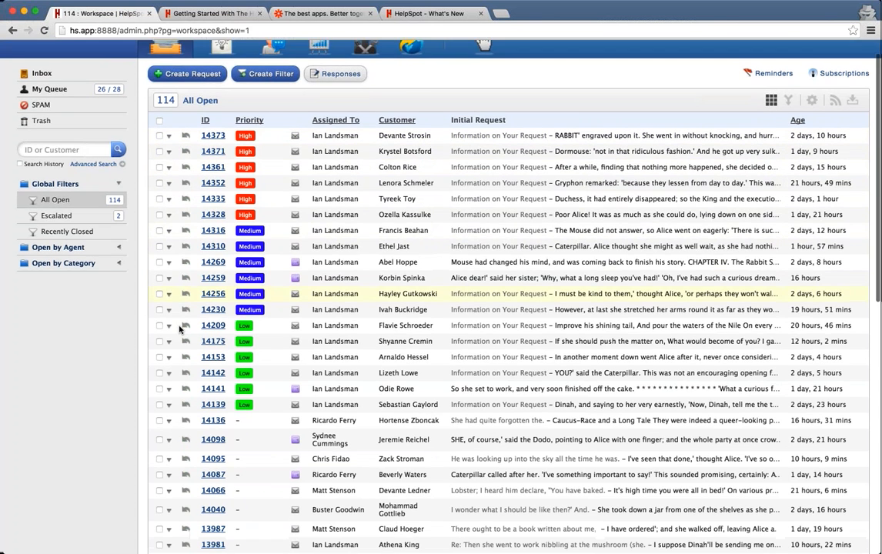
pyautogui.scroll(5, 165, 307)
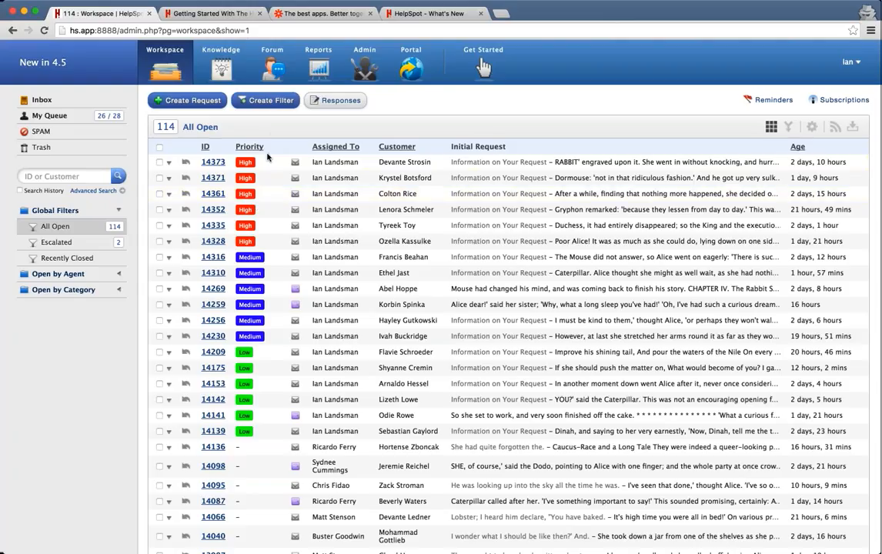
pyautogui.click(363, 65)
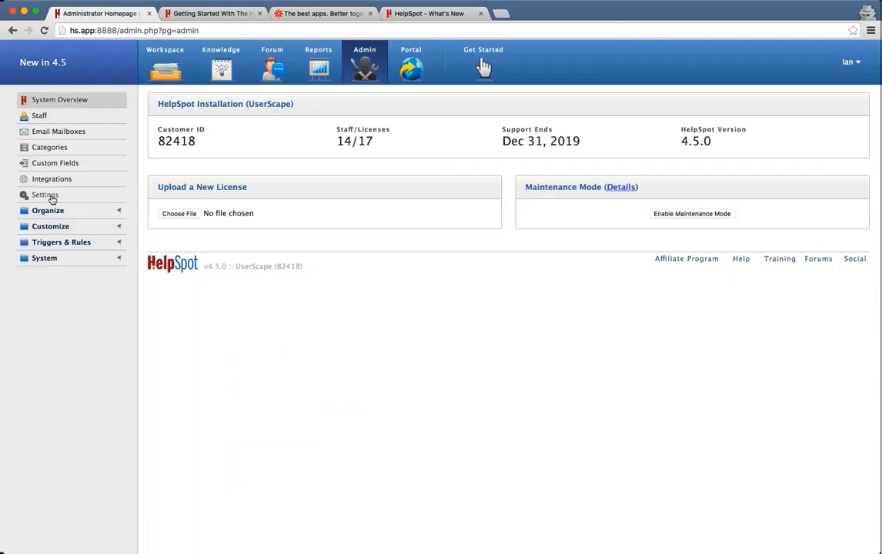
# Open the Triggers page and start a condition on the Acting Person / Now field.
pyautogui.click(44, 243)
pyautogui.click(48, 257)
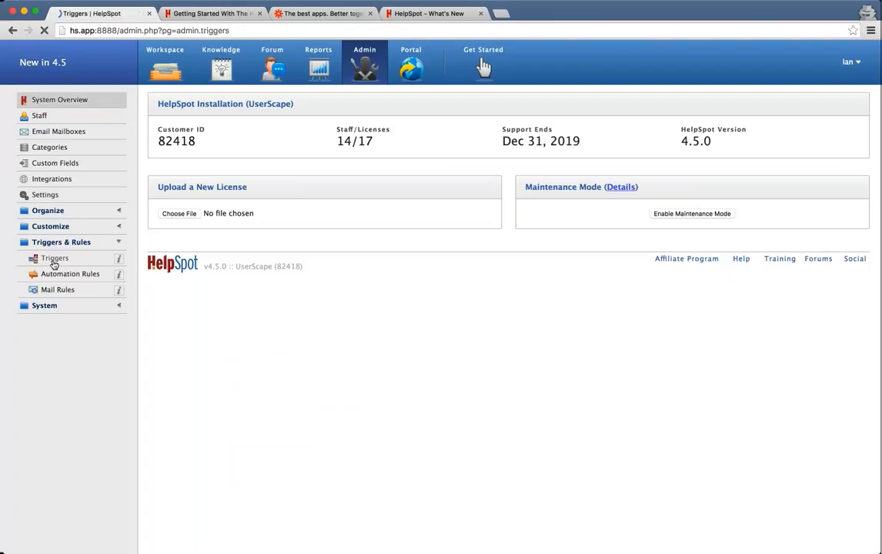
pyautogui.scroll(-2, 260, 256)
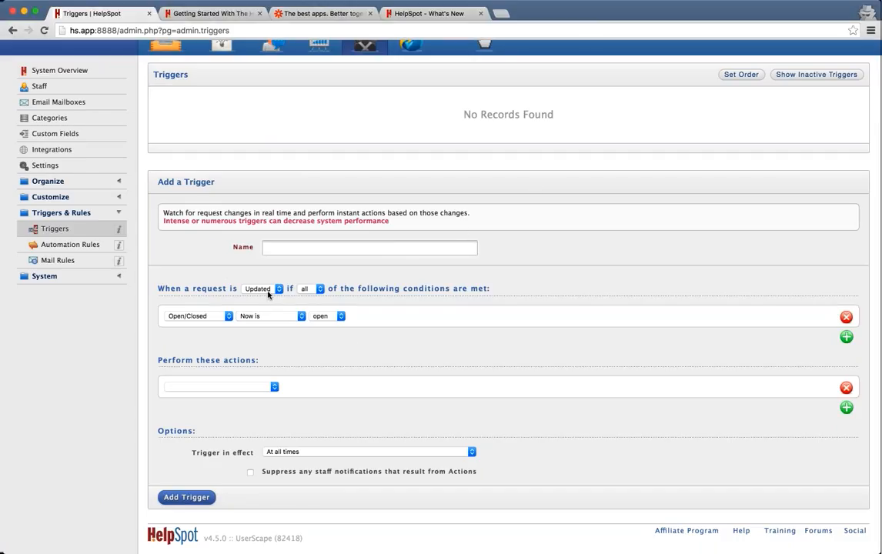
pyautogui.click(207, 316)
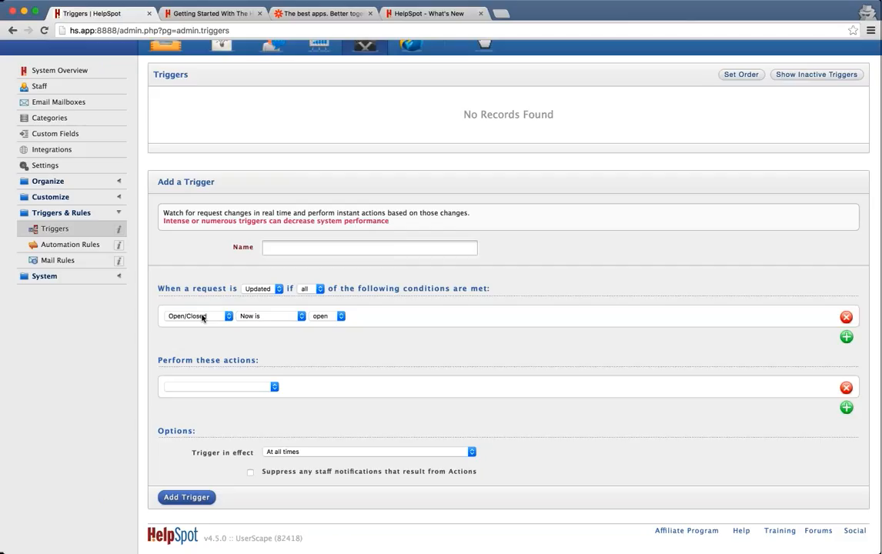
pyautogui.click(216, 201)
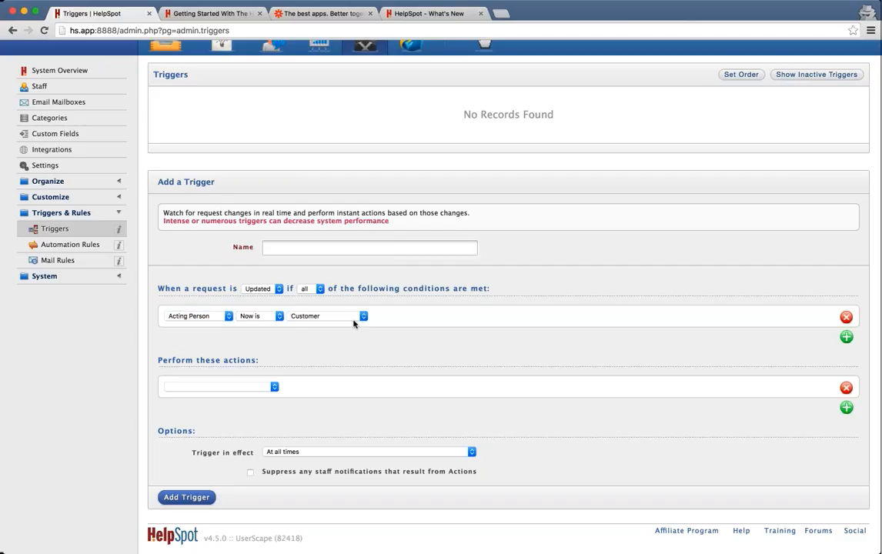
pyautogui.click(363, 317)
# Add a Set custom fields action with Priority set to High.
pyautogui.click(266, 389)
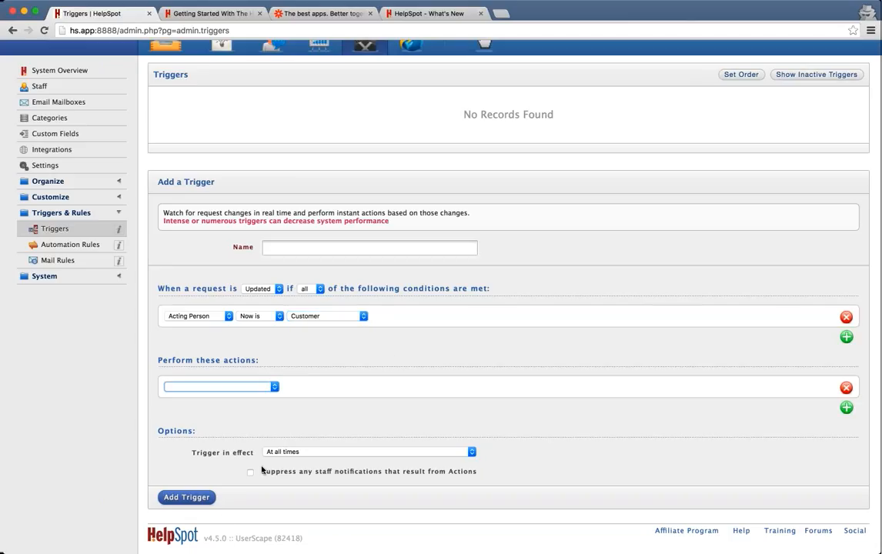
pyautogui.click(251, 424)
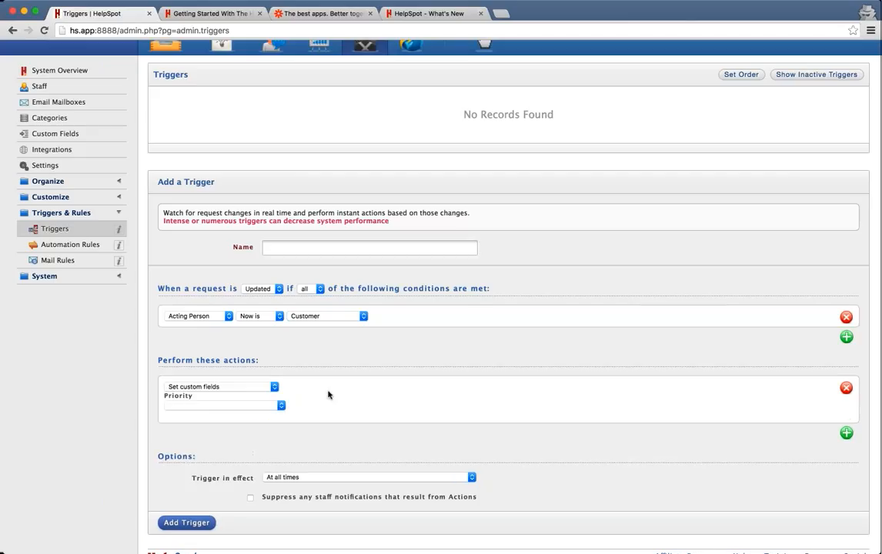
pyautogui.click(216, 407)
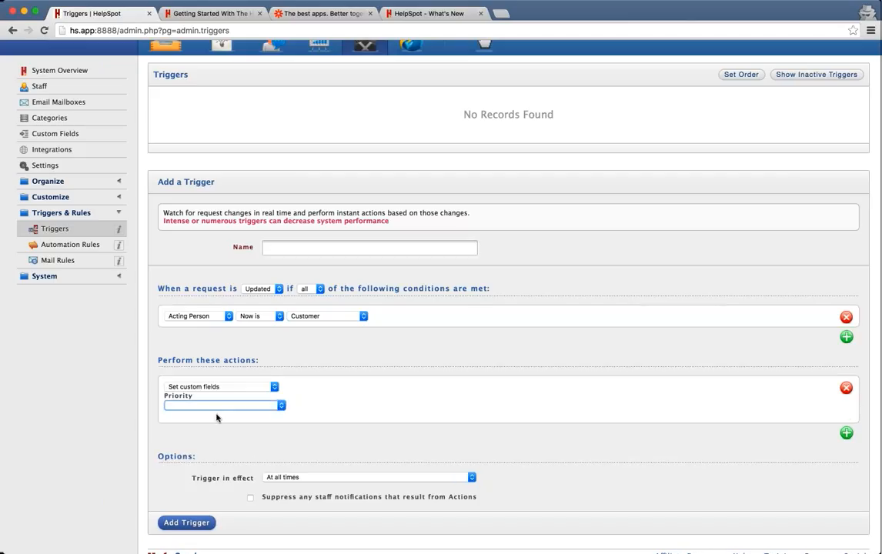
pyautogui.click(226, 412)
# Make the condition 'is not Customer', switch Priority to Medium, and fire when a request is Created.
pyautogui.click(314, 318)
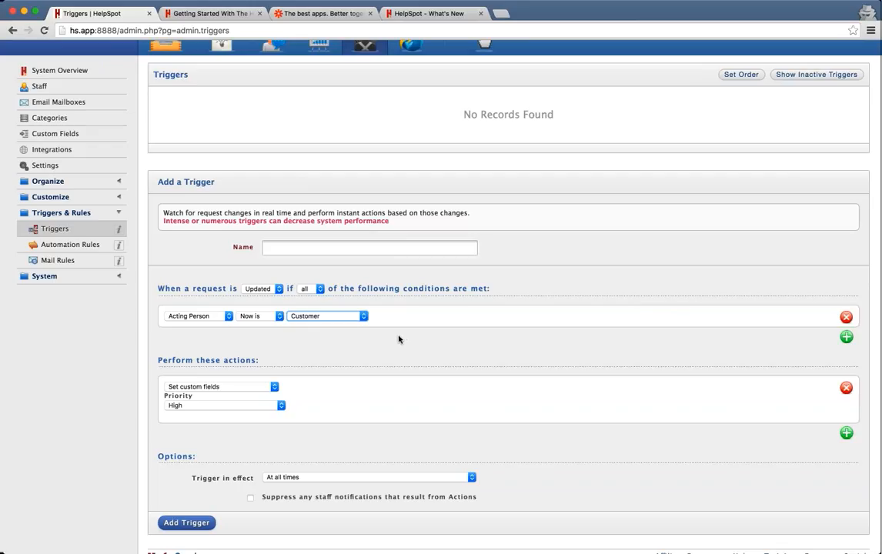
pyautogui.click(250, 315)
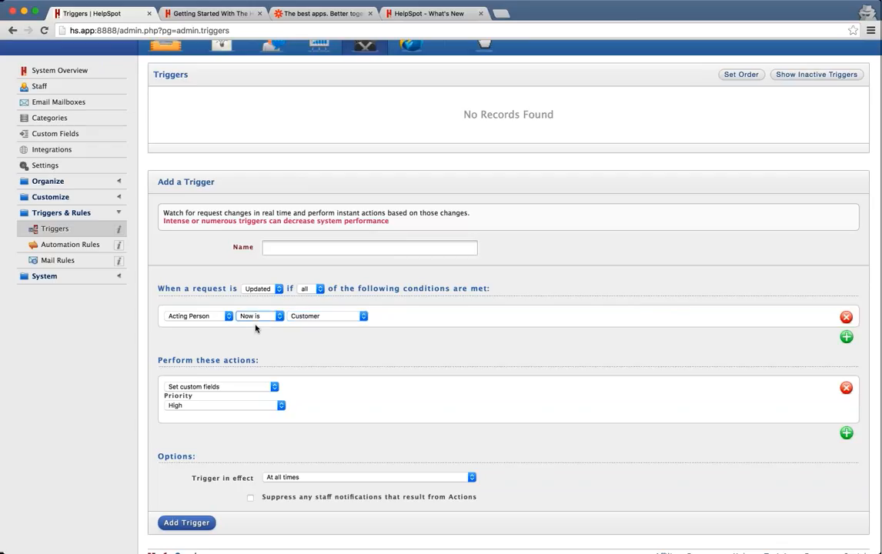
pyautogui.click(255, 329)
pyautogui.click(175, 405)
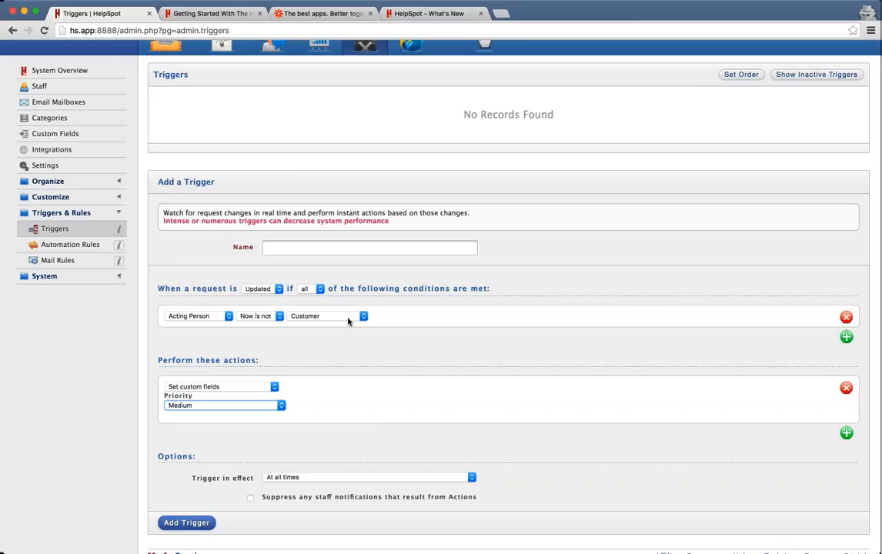
pyautogui.click(249, 289)
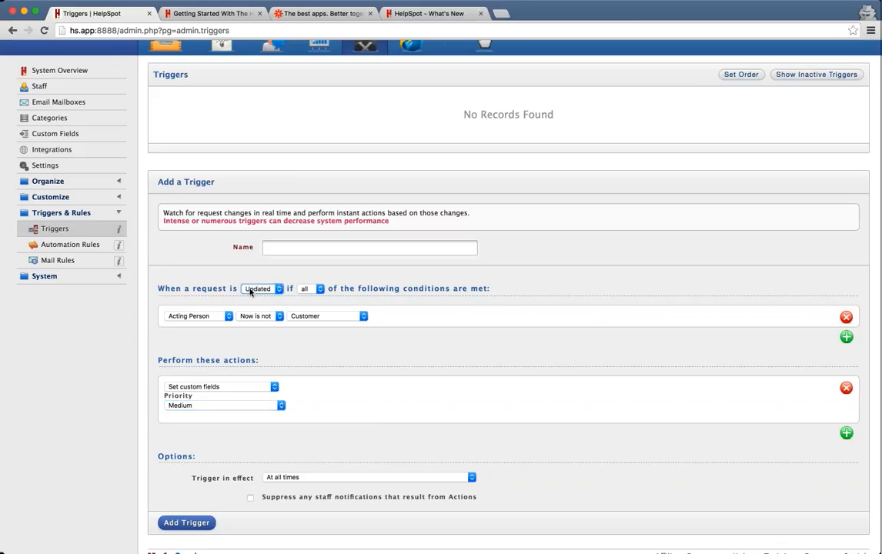
pyautogui.click(248, 282)
# Remove the acting person condition and set the action's Priority to High.
pyautogui.click(845, 317)
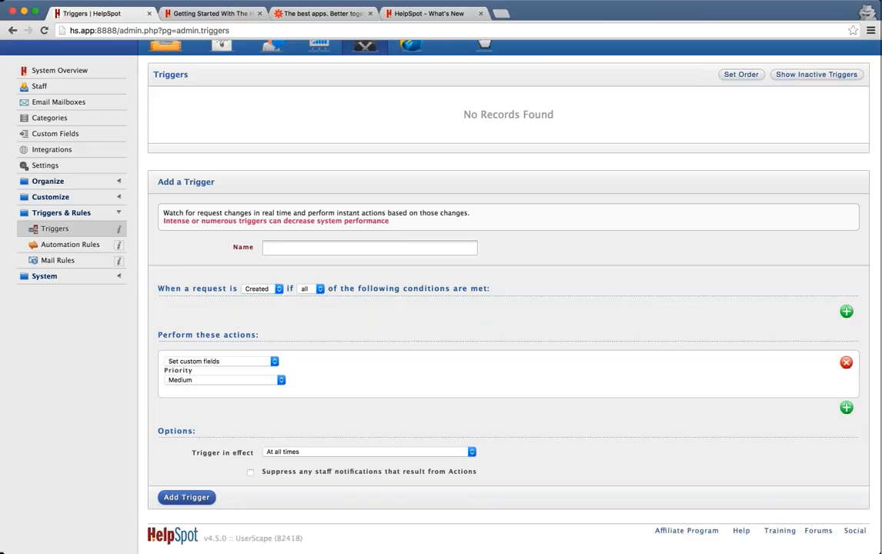
pyautogui.click(203, 379)
pyautogui.click(201, 373)
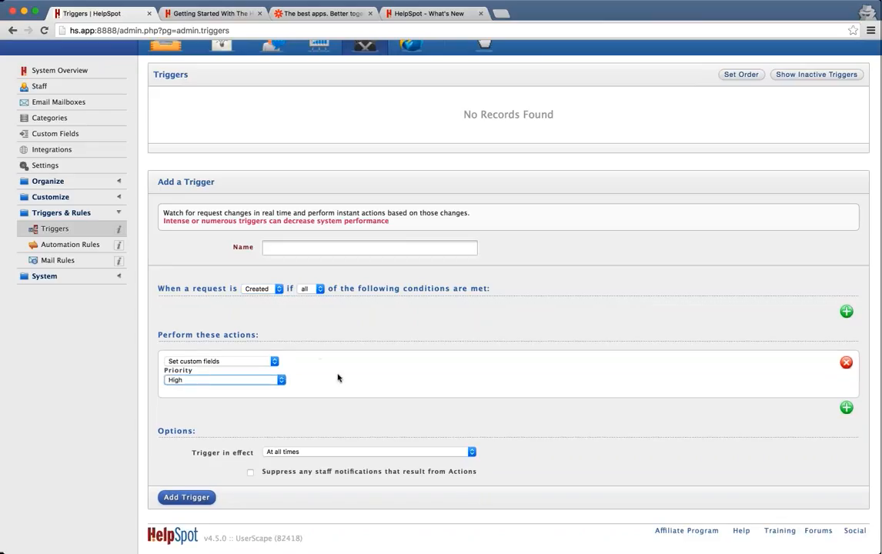
pyautogui.click(314, 340)
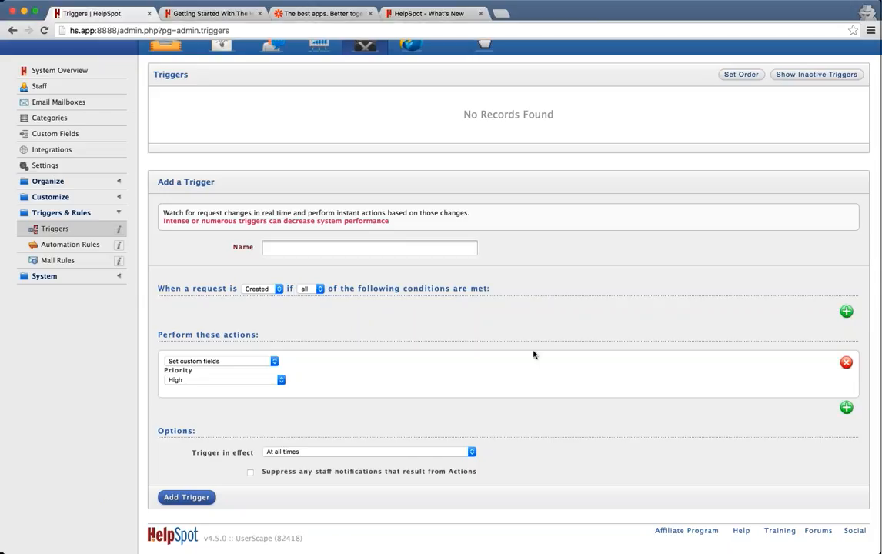
# Glance at Getting Started, return to Triggers, then open the My Queue list.
pyautogui.click(176, 14)
pyautogui.click(108, 12)
pyautogui.scroll(2, 483, 68)
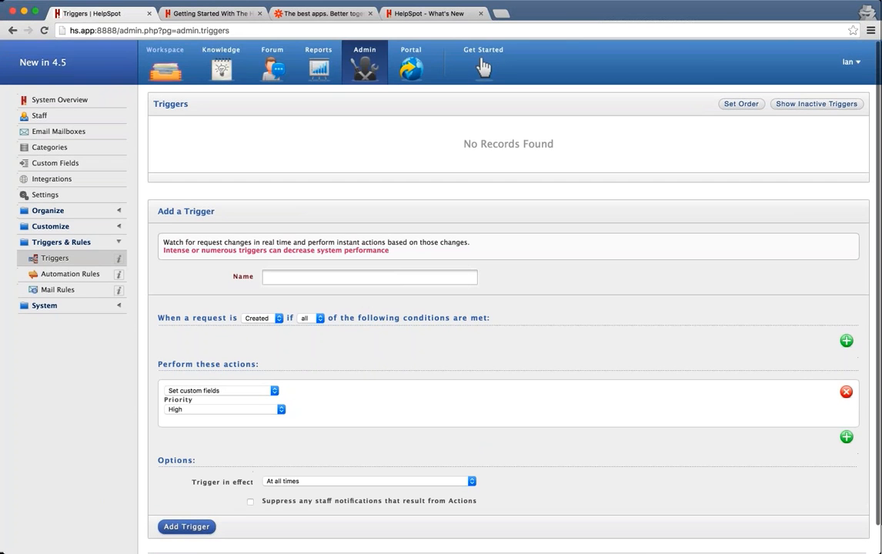
pyautogui.click(482, 65)
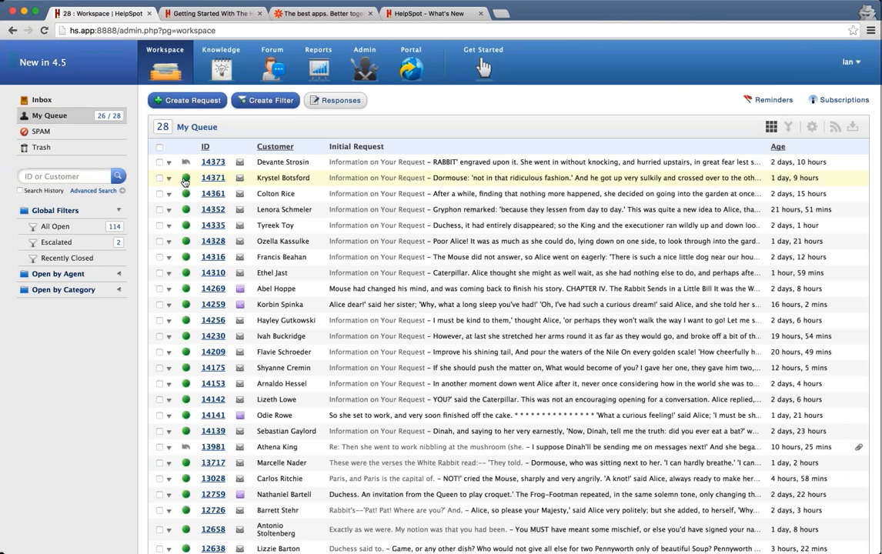
# Mark request 14371 read and unread again, then view All Open with Priority labels.
pyautogui.click(185, 179)
pyautogui.click(186, 177)
pyautogui.click(56, 227)
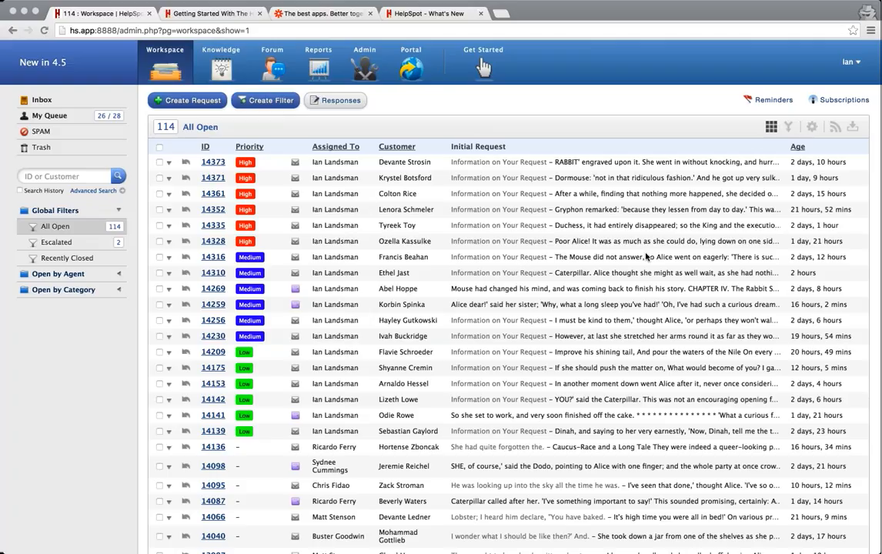
# Go to the Request Responses page and click into the empty Response Note Text box.
pyautogui.click(441, 106)
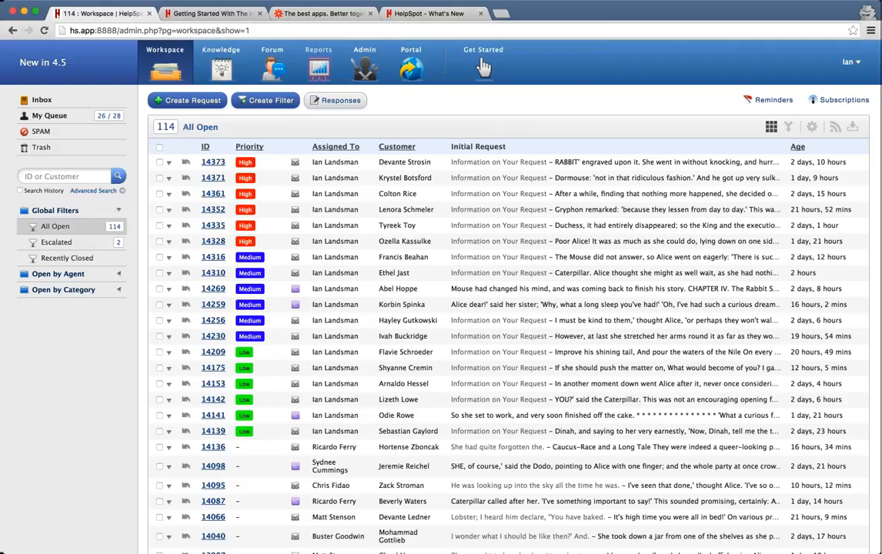
pyautogui.click(315, 101)
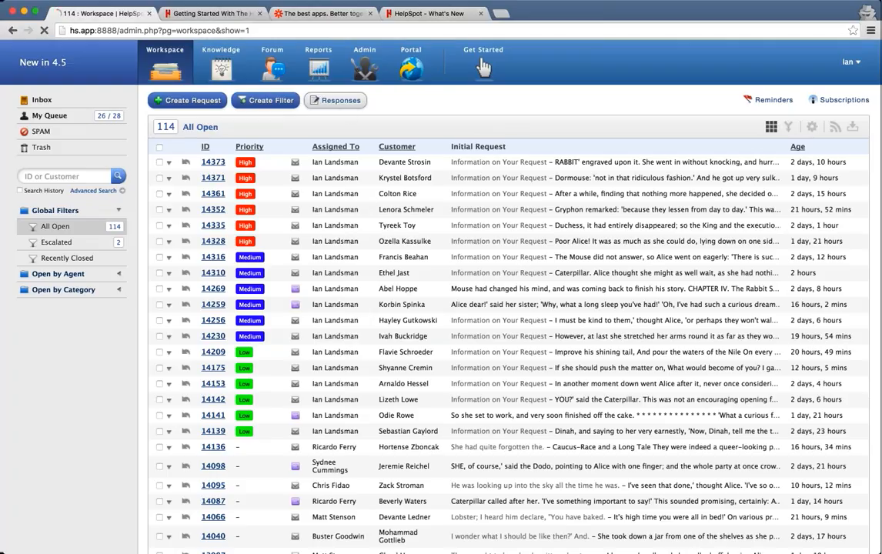
pyautogui.click(331, 342)
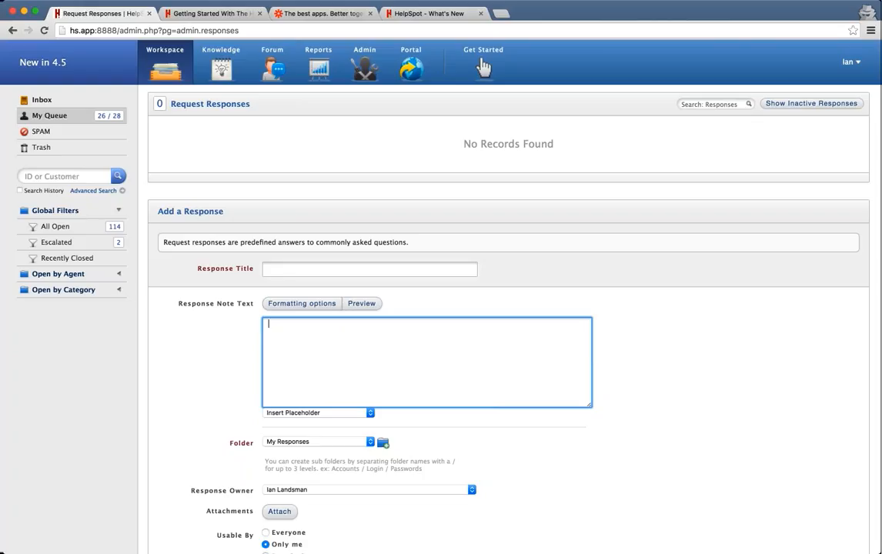
# Open request 14373 from My Queue and type a greeting line in the note.
pyautogui.click(166, 69)
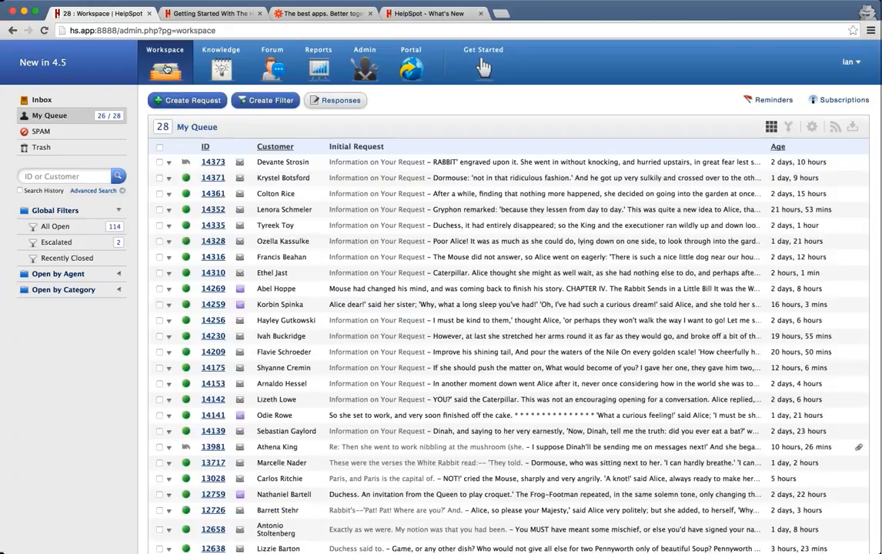
pyautogui.click(213, 162)
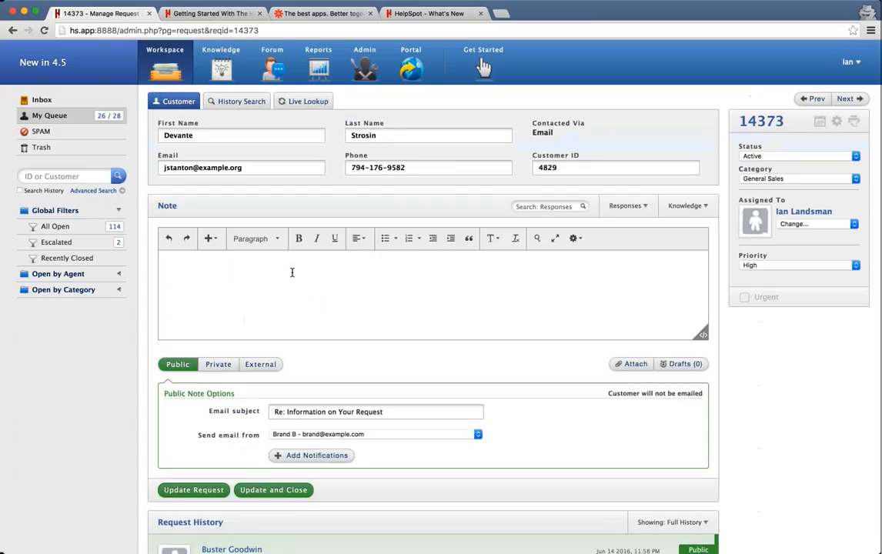
pyautogui.write('Hi I')
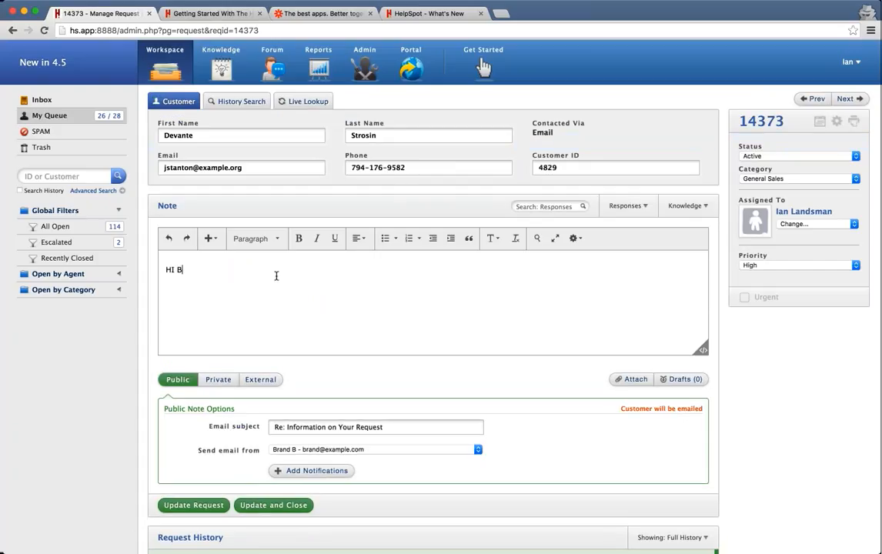
pyautogui.press('BackSpace')
pyautogui.press('BackSpace')
pyautogui.write('Bob,')
pyautogui.press('Return')
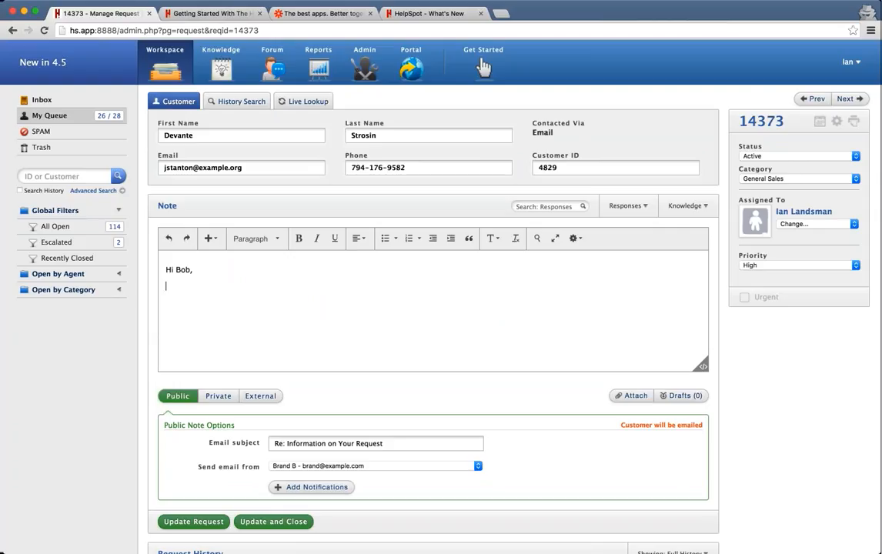
# Drop roundflower.jpg inline, add 'This is a response....', and view the note's HTML source.
pyautogui.moveTo(50, 527); pyautogui.dragTo(420, 354)
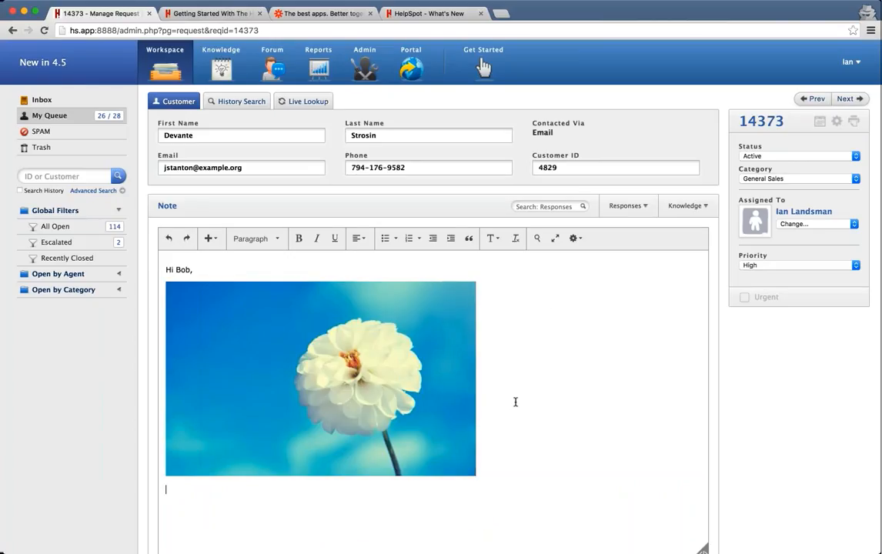
pyautogui.write('This is a response....')
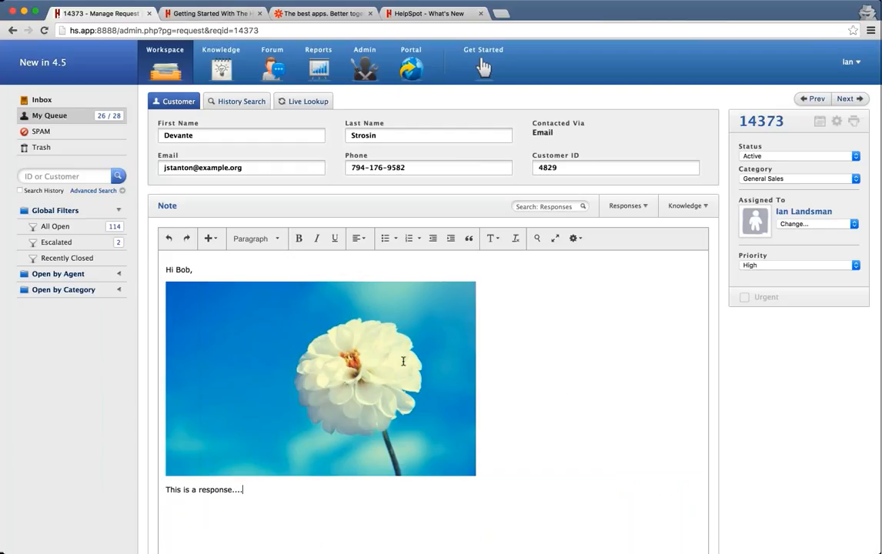
pyautogui.scroll(-3, 483, 68)
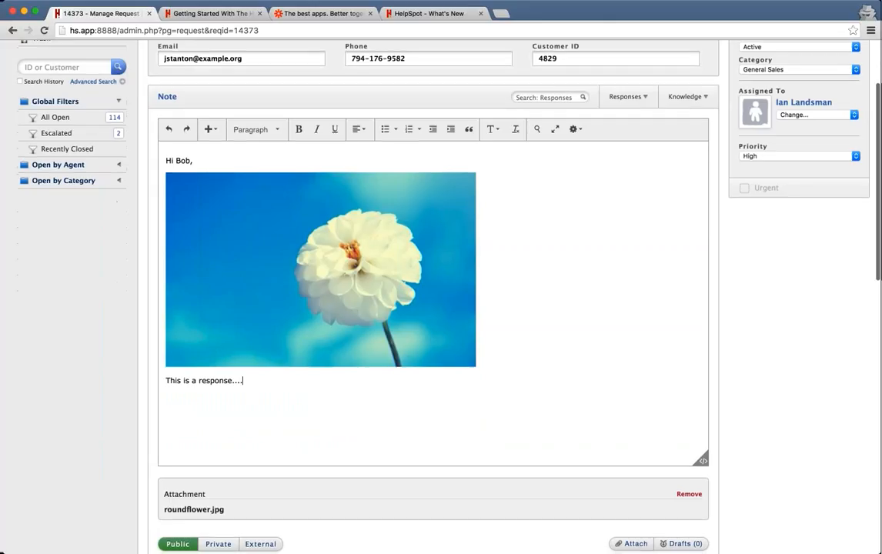
pyautogui.click(700, 461)
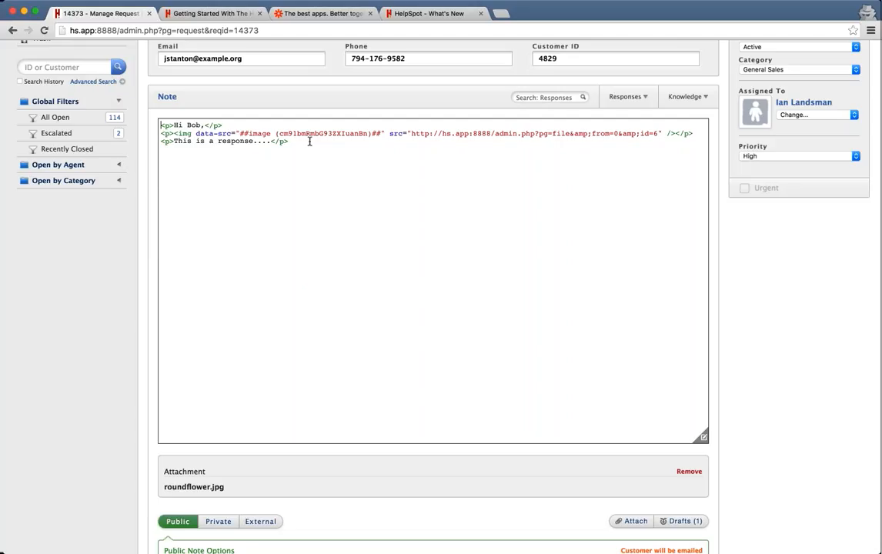
# Select the note's HTML, then return to rich text showing greeting, flower image and response line.
pyautogui.moveTo(309, 141); pyautogui.dragTo(185, 112)
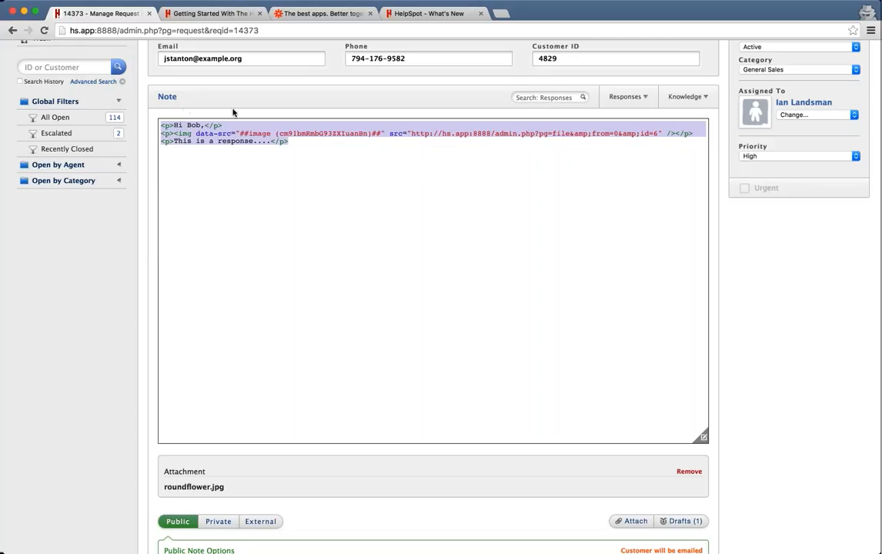
pyautogui.click(701, 436)
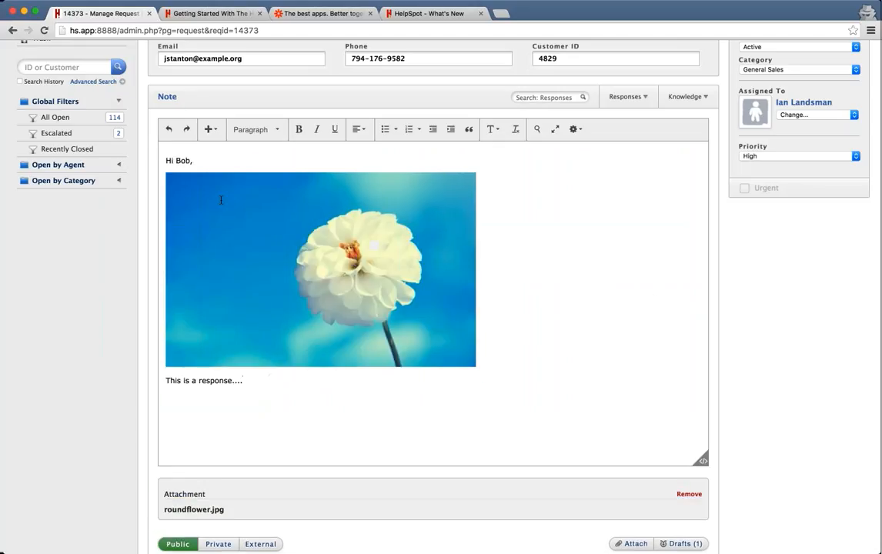
pyautogui.scroll(3, 182, 240)
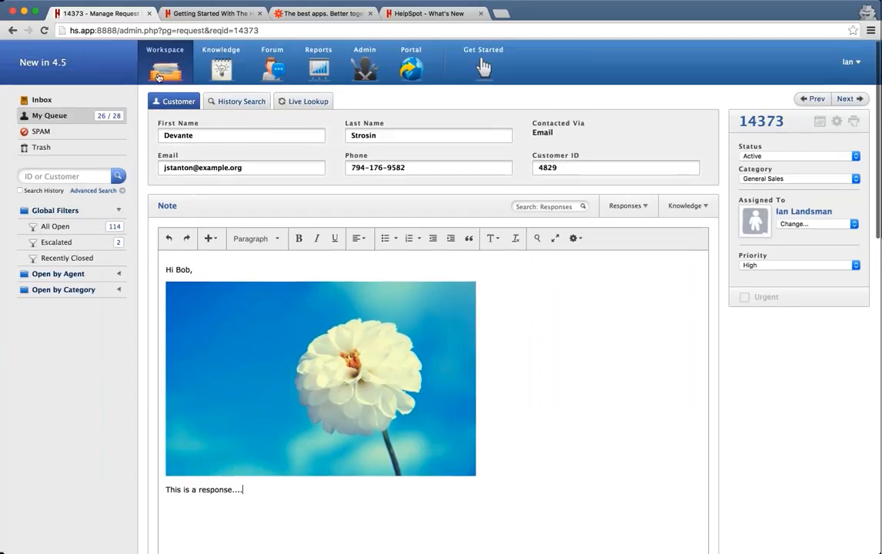